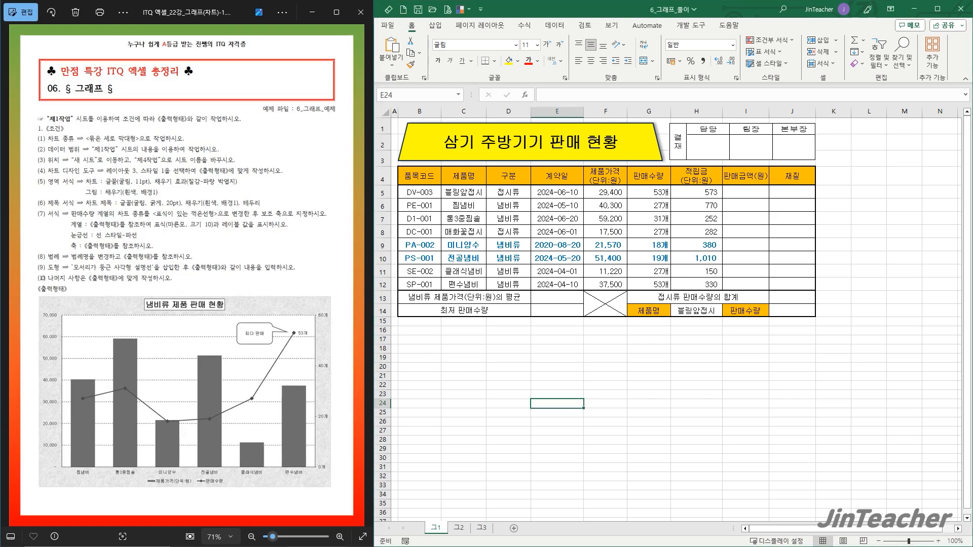
pyautogui.scroll(5, 115, 476)
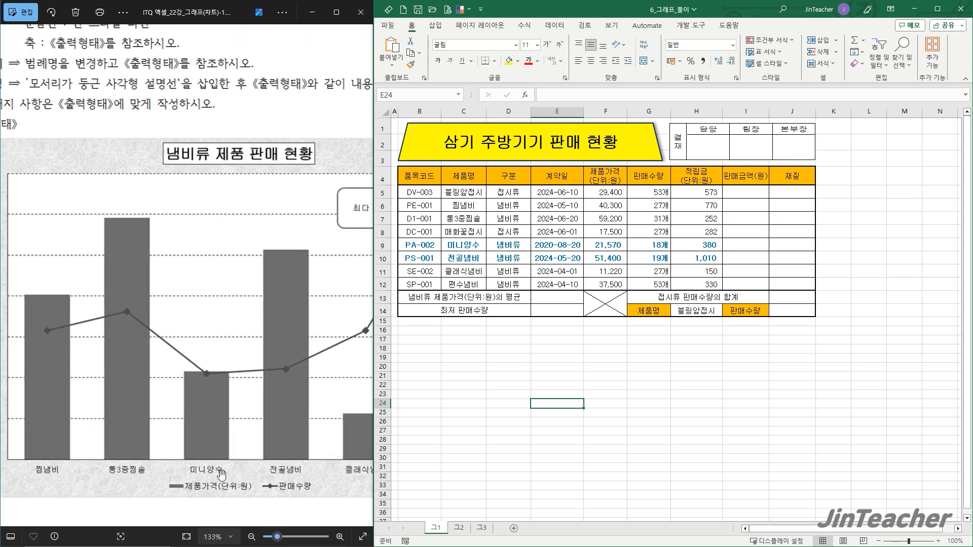
pyautogui.click(483, 335)
pyautogui.moveTo(464, 176); pyautogui.dragTo(471, 284)
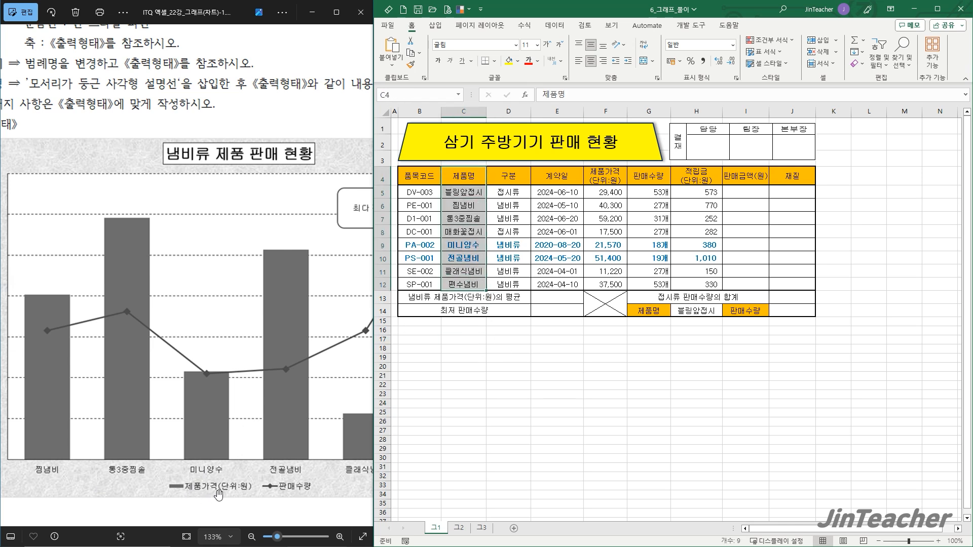
pyautogui.moveTo(605, 177); pyautogui.dragTo(651, 274)
pyautogui.click(560, 375)
# Insert a 2-D clustered column chart from C4:C12 and F4:G12, and reposition it higher on the sheet
pyautogui.moveTo(468, 173); pyautogui.dragTo(467, 285)
pyautogui.moveTo(606, 178); pyautogui.dragTo(653, 280)
pyautogui.click(435, 26)
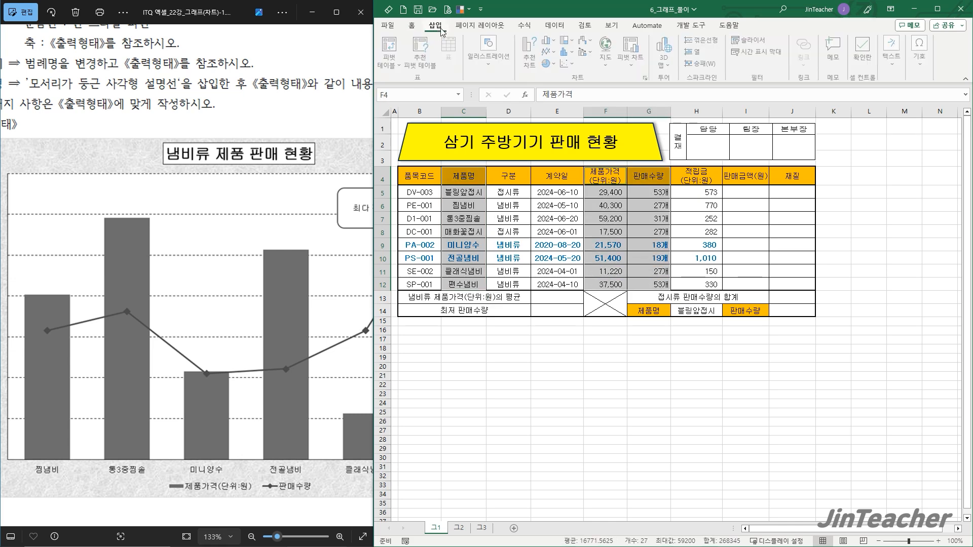
pyautogui.click(550, 46)
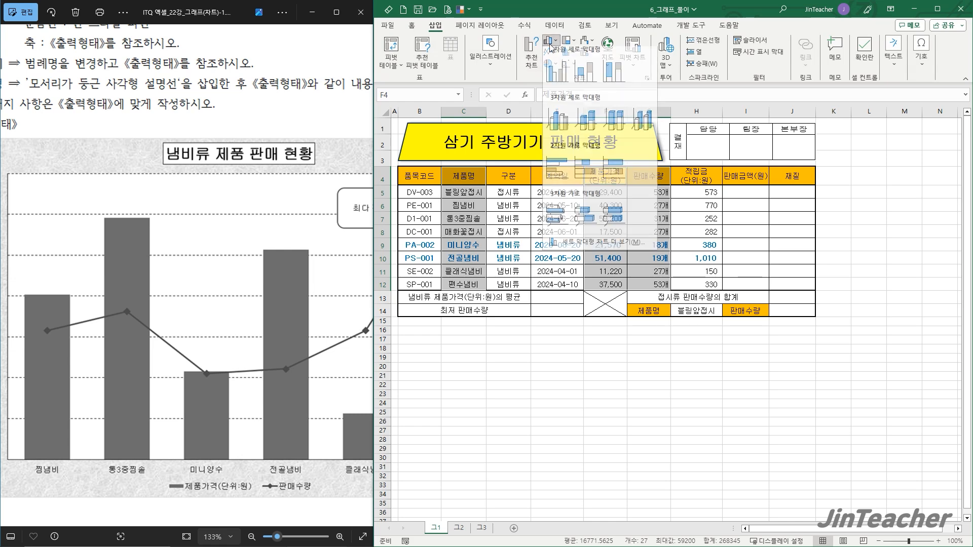
pyautogui.click(554, 73)
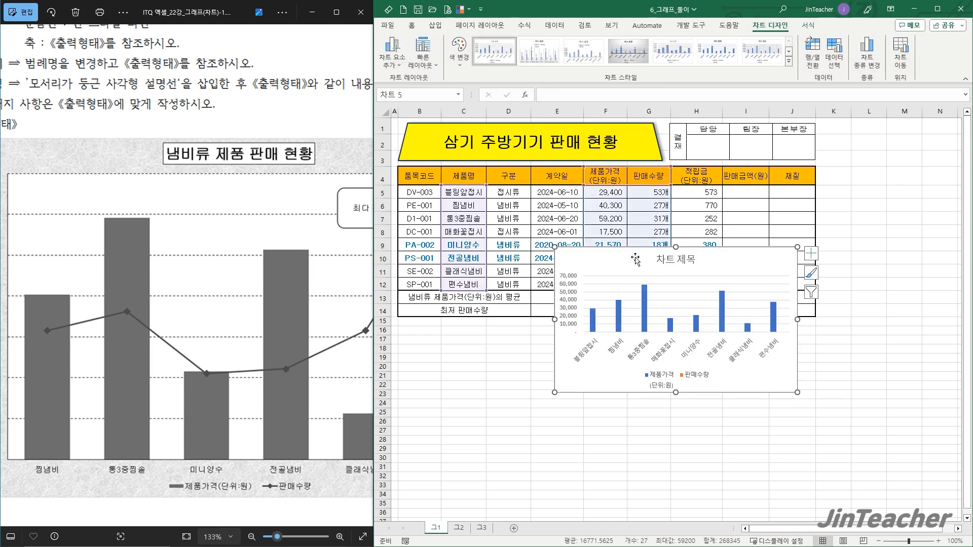
pyautogui.moveTo(615, 260)
pyautogui.mouseDown()
pyautogui.moveTo(691, 198)
pyautogui.moveTo(673, 190)
pyautogui.mouseUp()
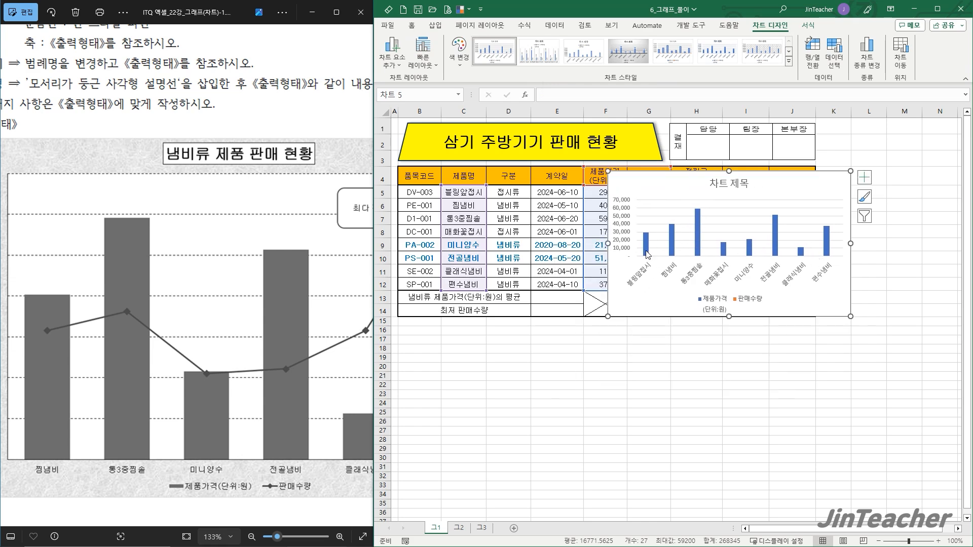
# Remove the 볼링앞접시 and 매화꽃접시 items from the chart's source data, keeping the product names on the horizontal axis
pyautogui.moveTo(647, 255)
pyautogui.click(842, 46)
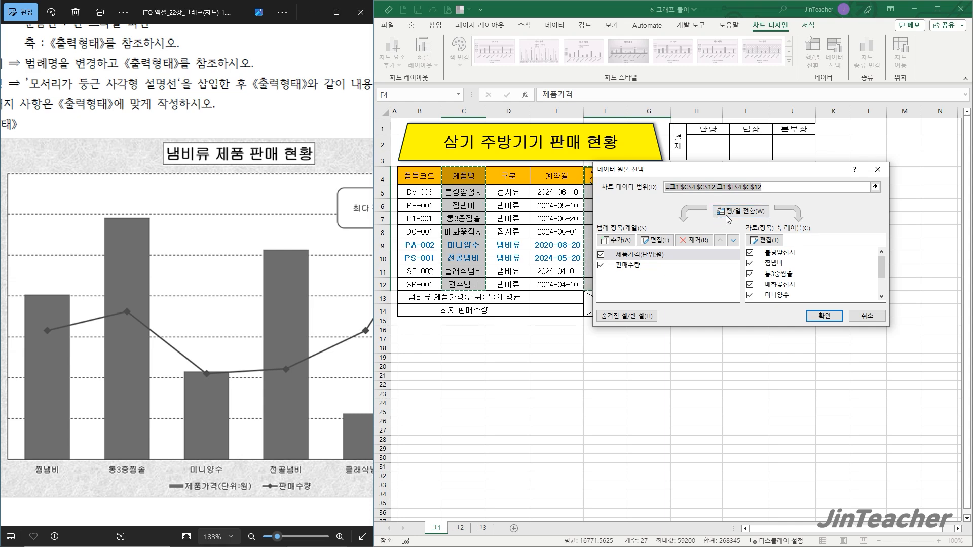
pyautogui.click(640, 253)
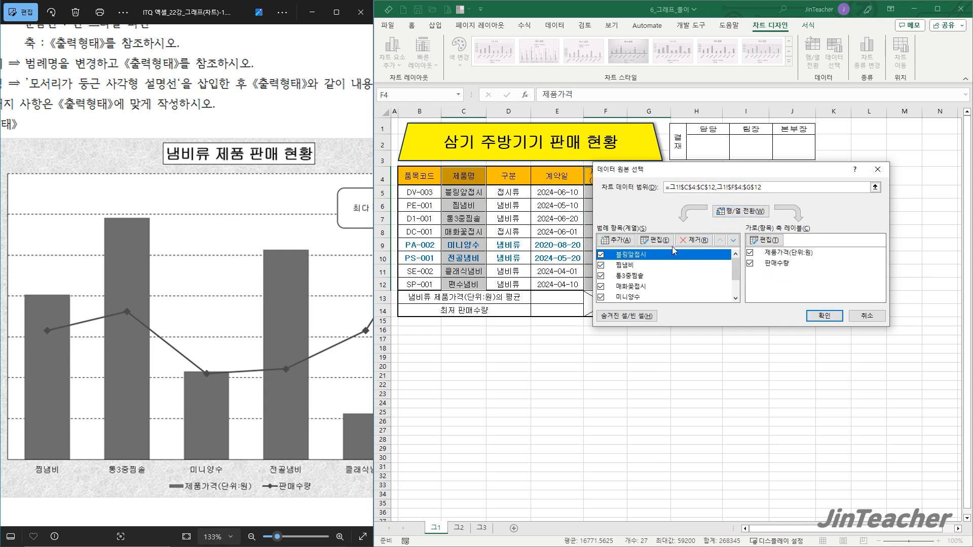
pyautogui.click(692, 241)
pyautogui.click(652, 279)
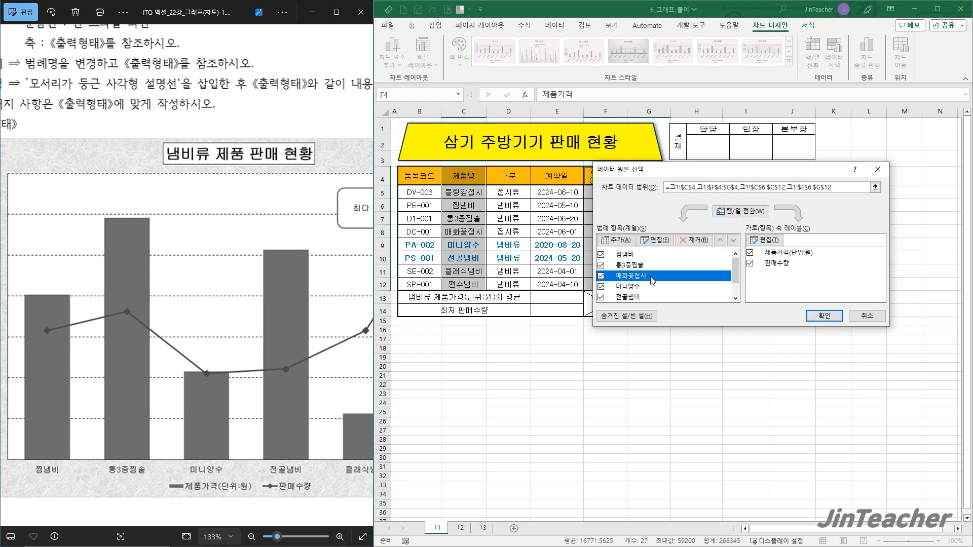
pyautogui.click(694, 240)
pyautogui.click(747, 213)
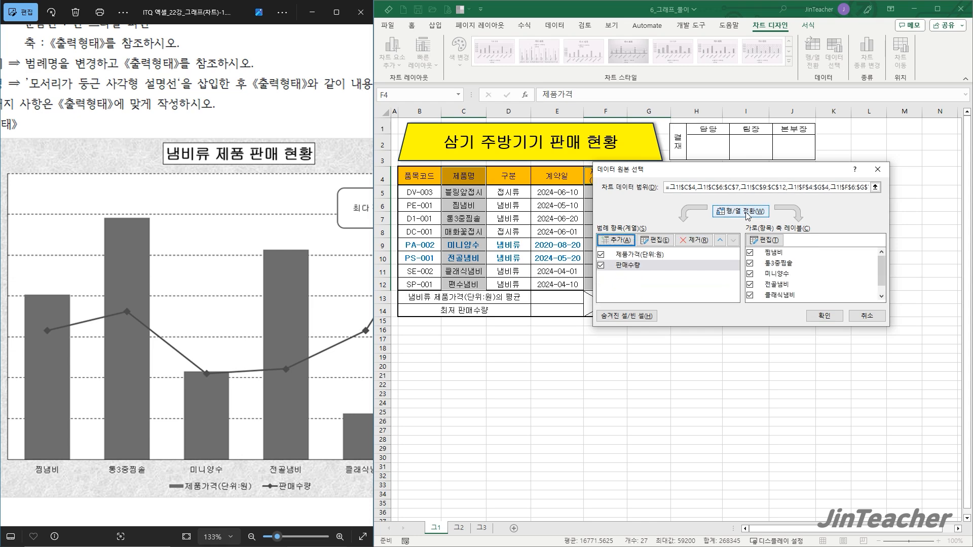
pyautogui.click(828, 315)
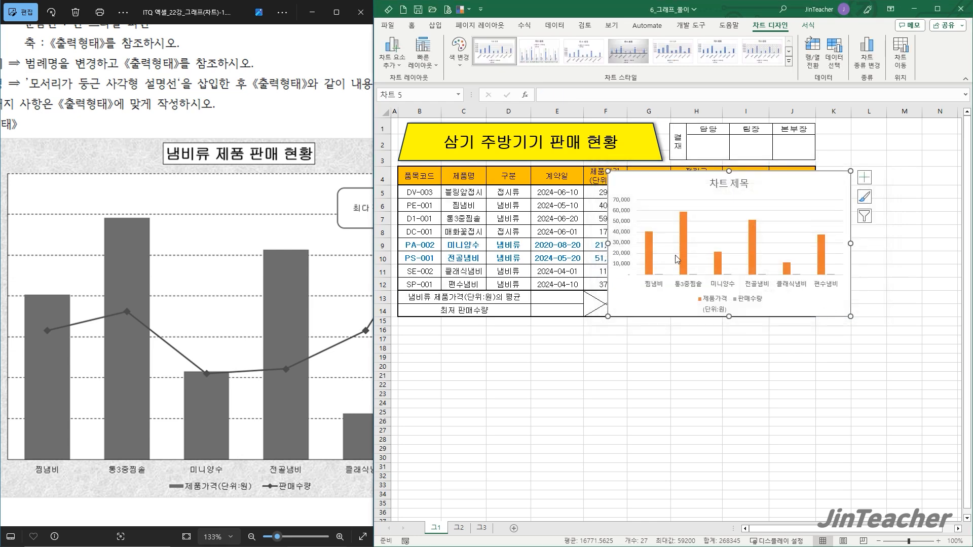
# Move the chart to a new sheet named 제4작업1 and place that sheet directly after sheet 그1
pyautogui.moveTo(757, 272)
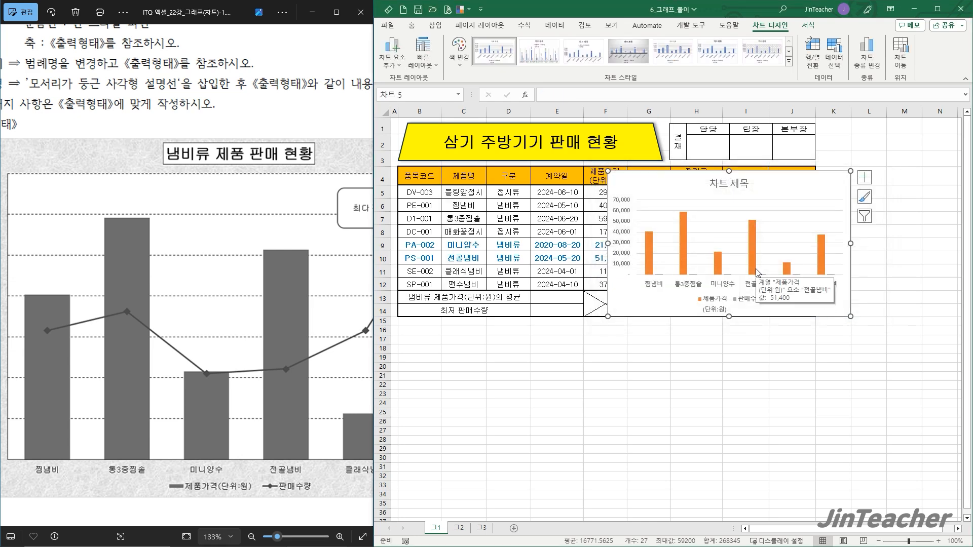
pyautogui.click(904, 51)
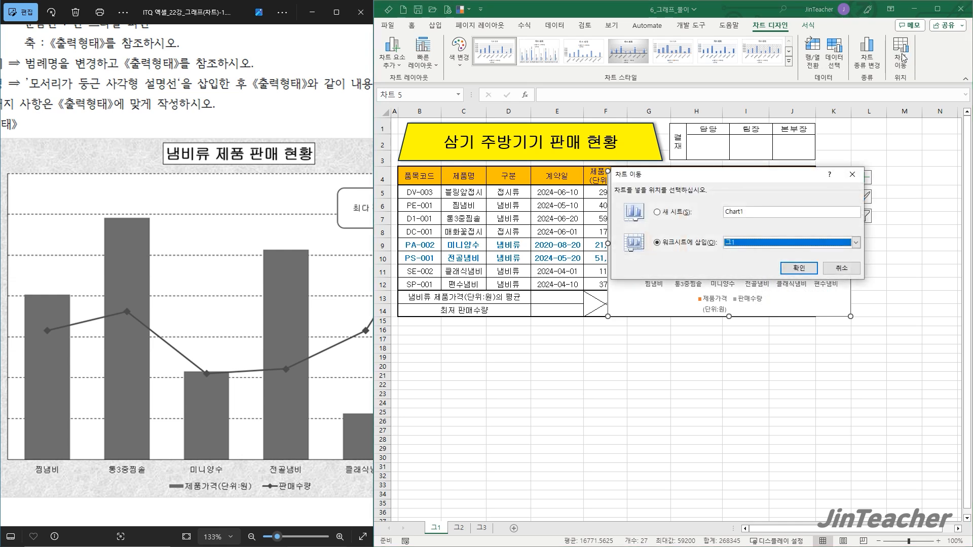
pyautogui.click(669, 212)
pyautogui.write('wp4wkrdj')
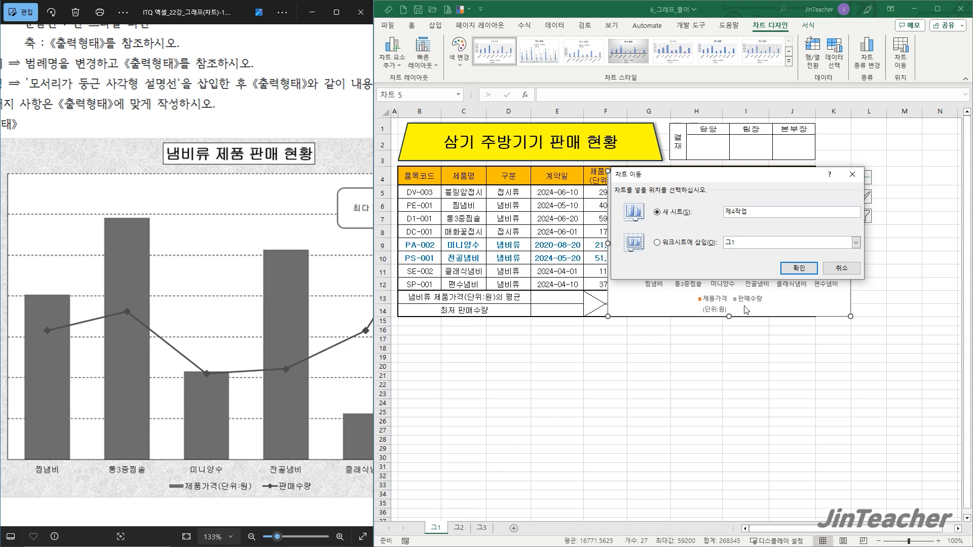
pyautogui.write('1')
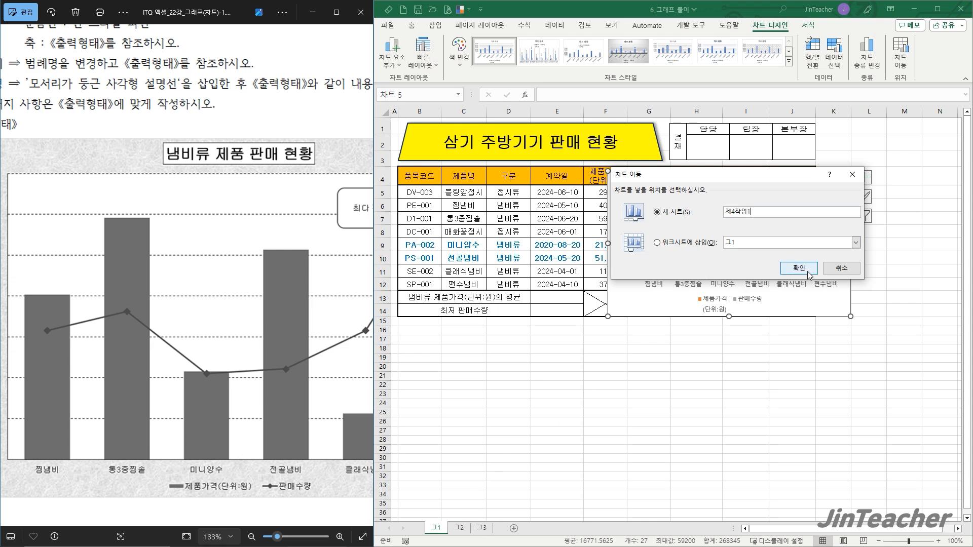
pyautogui.click(798, 268)
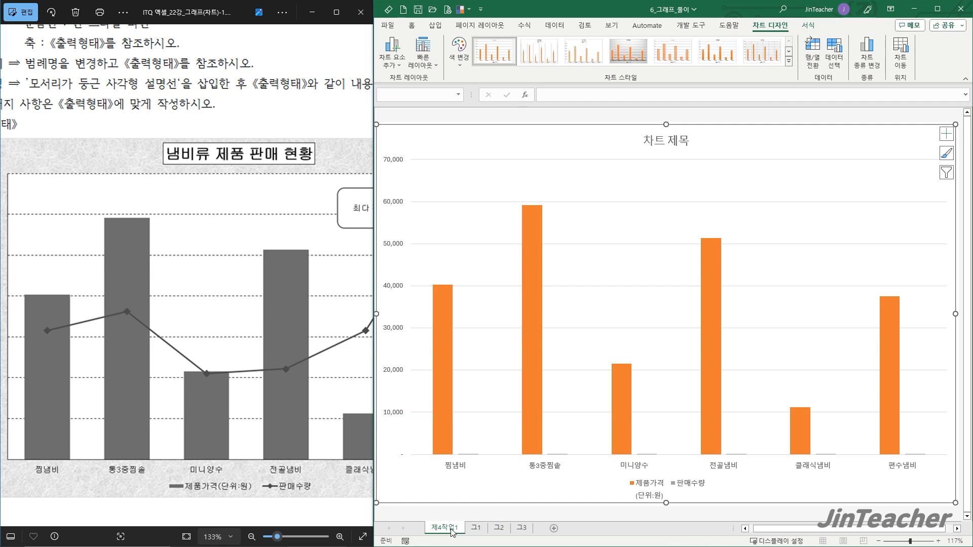
pyautogui.moveTo(483, 507); pyautogui.dragTo(497, 504)
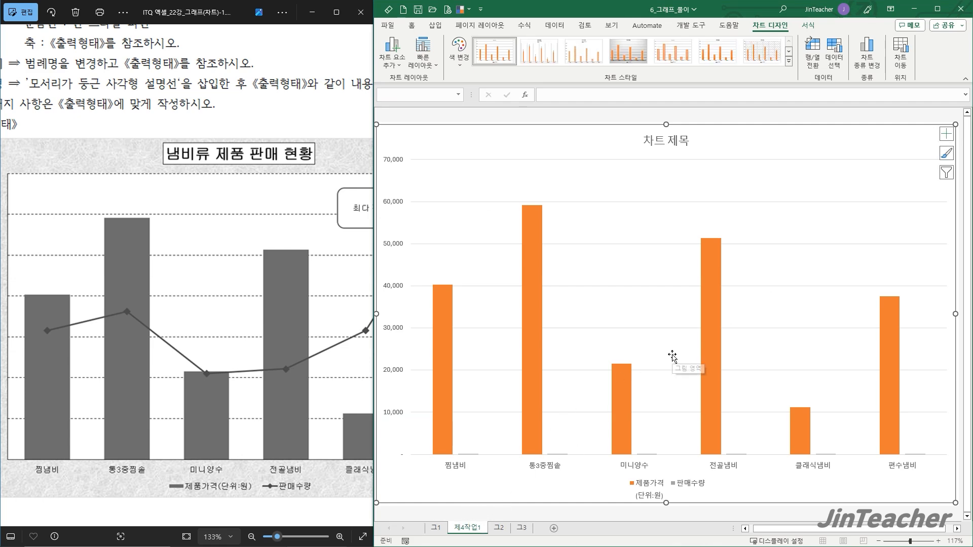
# Apply quick layout 3 (레이아웃 3) and chart style 1 (스타일 1) to the chart
pyautogui.scroll(-2, 226, 189)
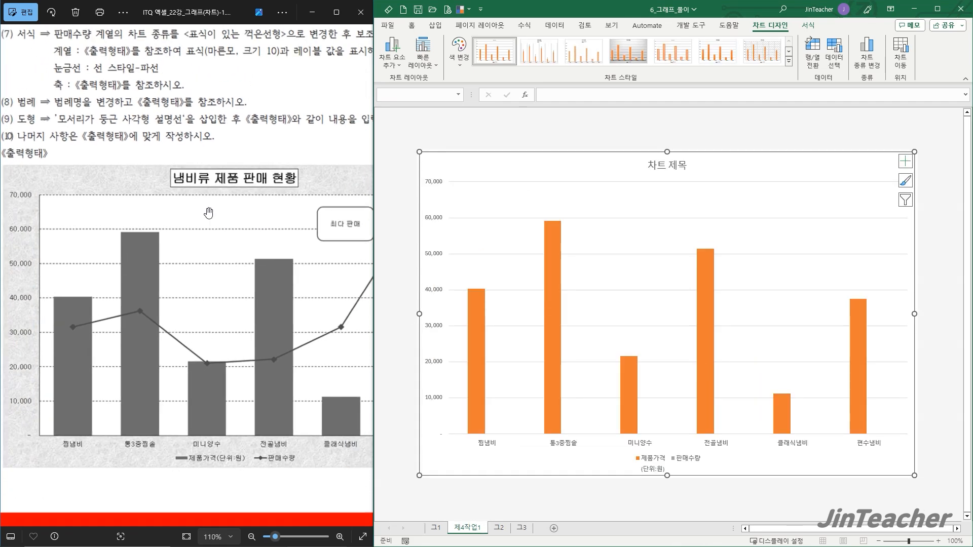
pyautogui.moveTo(184, 112); pyautogui.dragTo(188, 296)
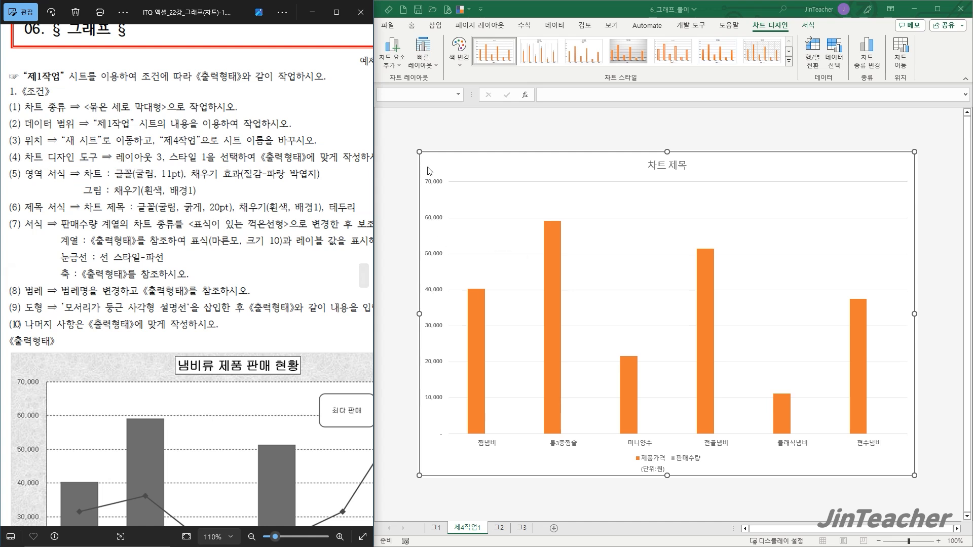
pyautogui.click(491, 172)
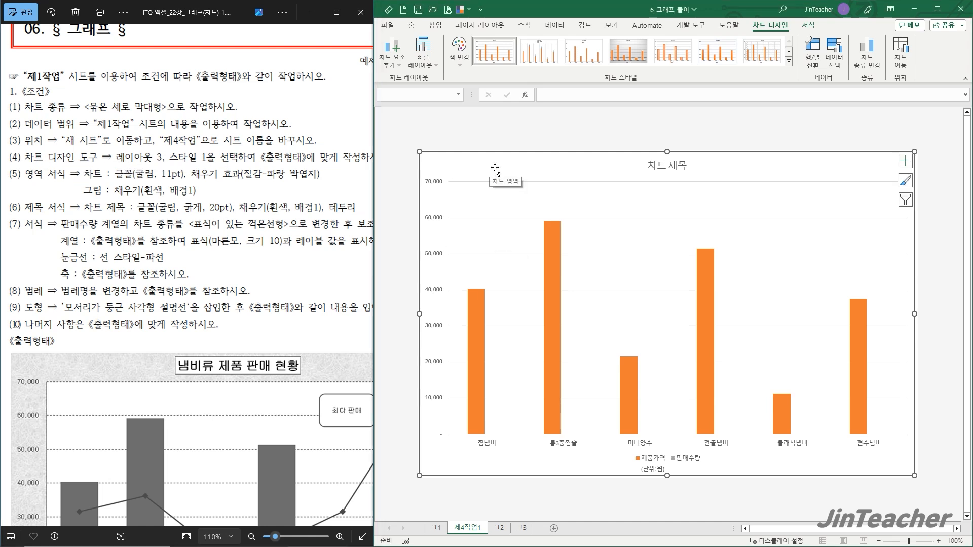
pyautogui.click(423, 60)
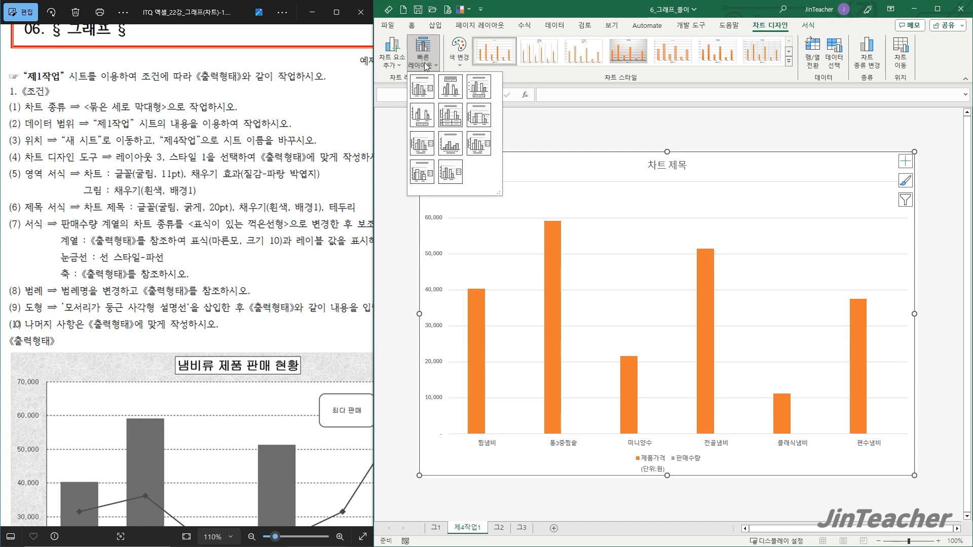
pyautogui.click(481, 93)
pyautogui.click(492, 56)
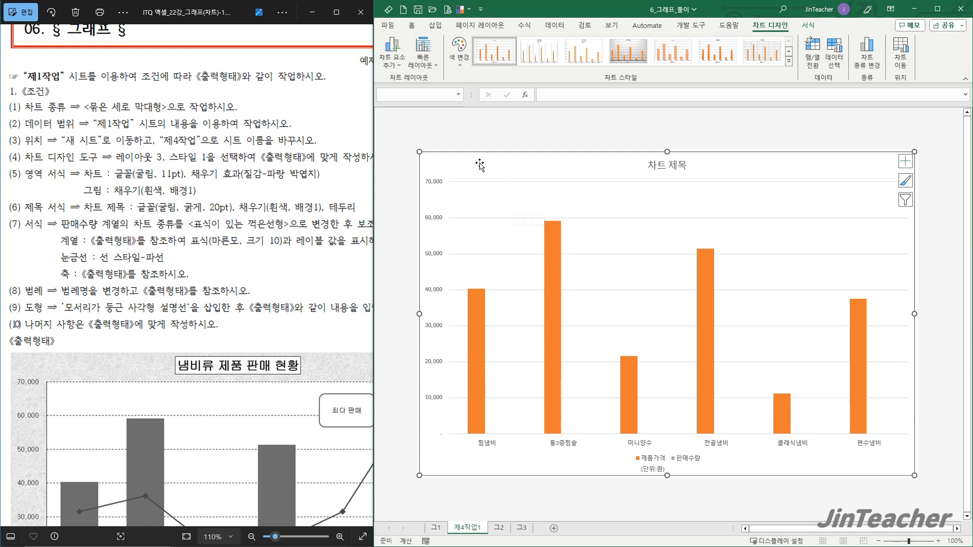
# Set the font of the whole chart area to 굴림 at 11 pt
pyautogui.click(412, 26)
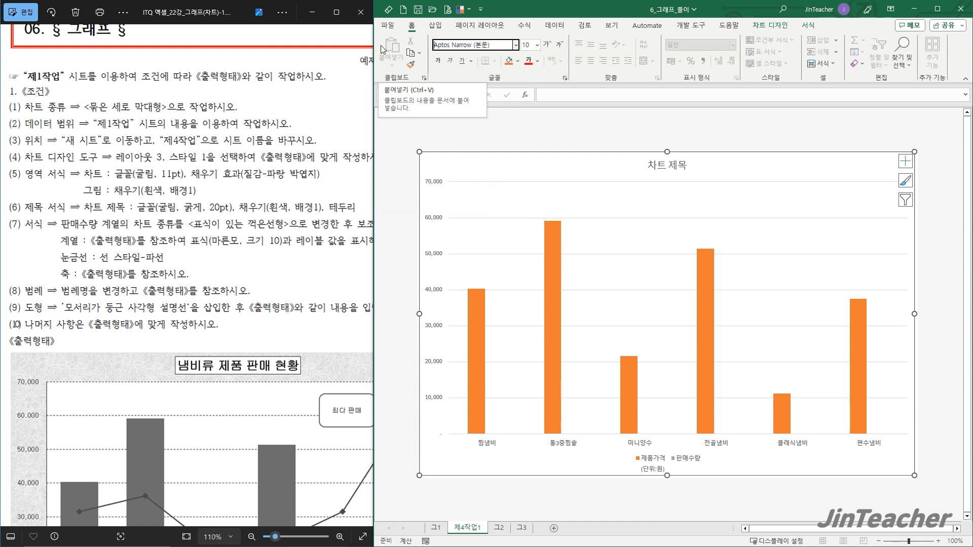
pyautogui.write('굴림')
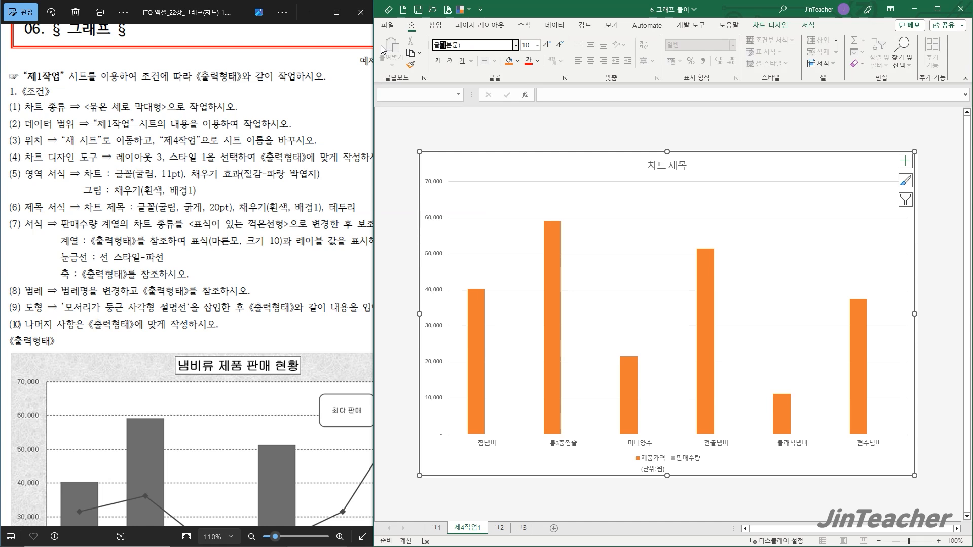
pyautogui.press('Return')
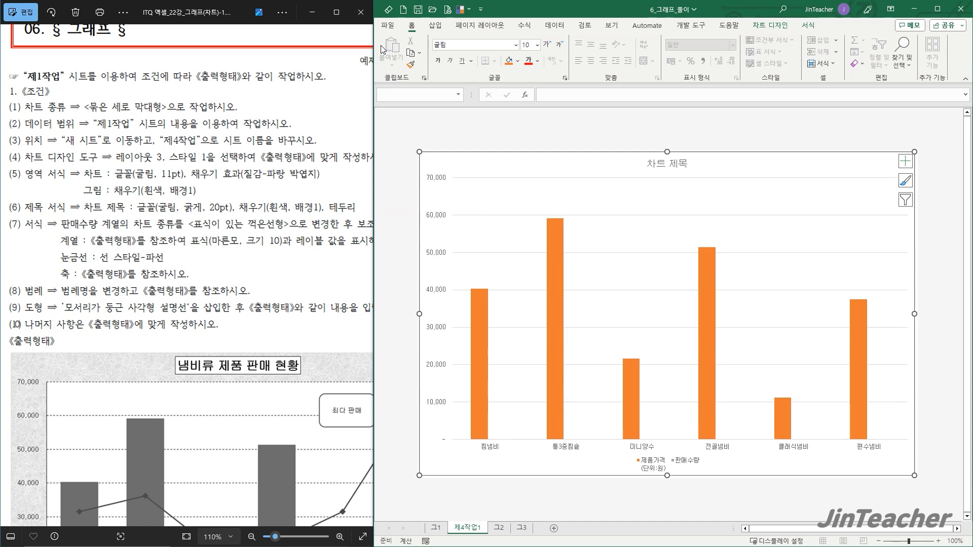
pyautogui.click(527, 45)
pyautogui.write('11')
pyautogui.press('Return')
# Fill the chart area with the blue tissue paper texture (파랑 박엽지)
pyautogui.click(807, 25)
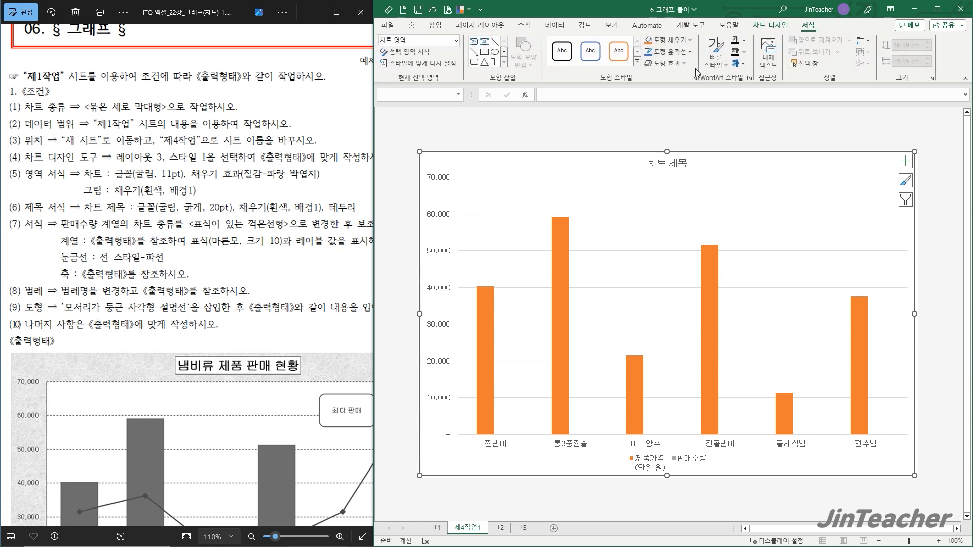
pyautogui.click(690, 40)
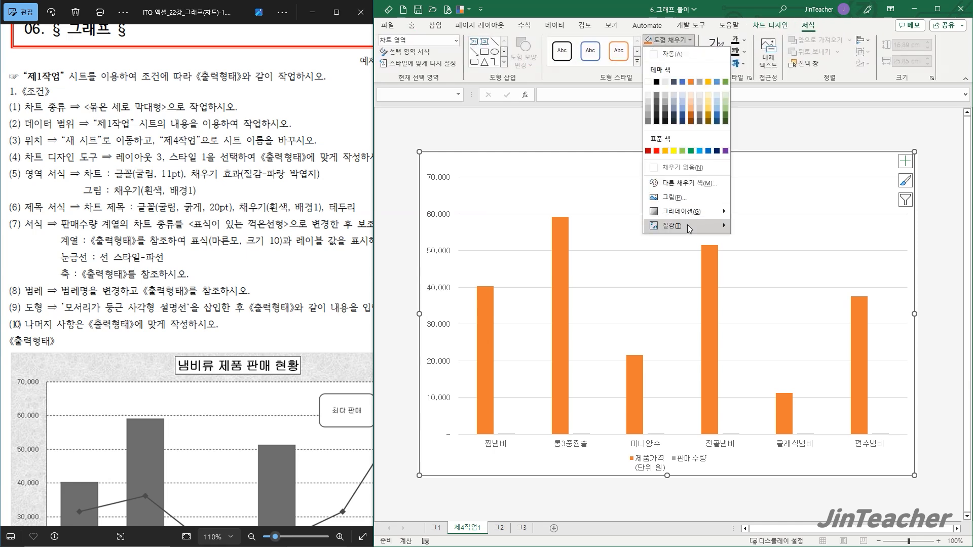
pyautogui.moveTo(687, 224)
pyautogui.click(764, 416)
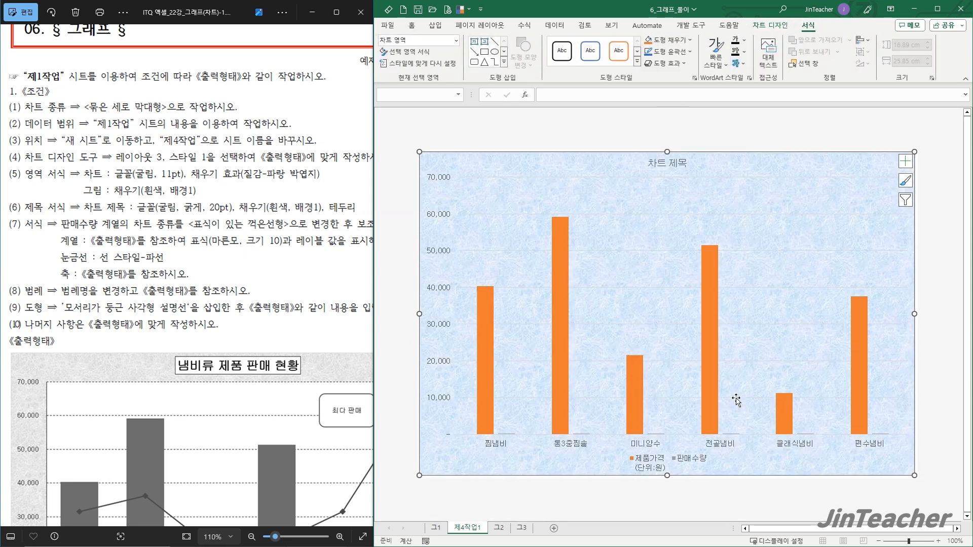
# Fill the chart's plot area with the theme color white, background 1 (흰색, 배경 1)
pyautogui.click(611, 279)
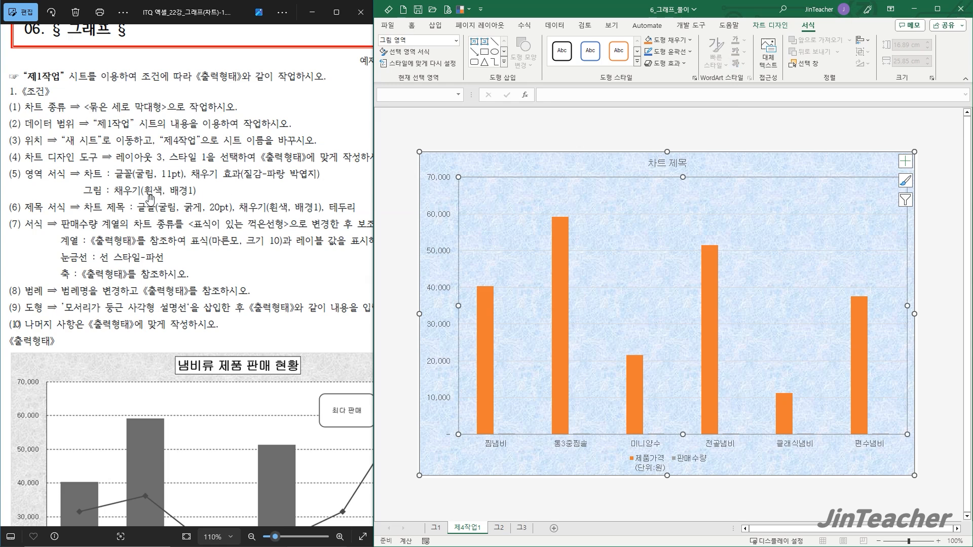
pyautogui.click(668, 40)
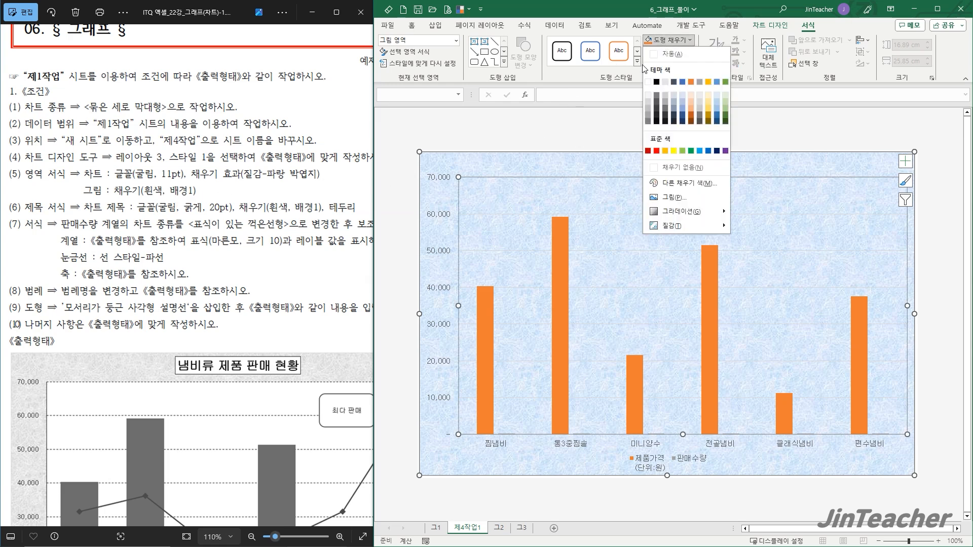
pyautogui.click(649, 82)
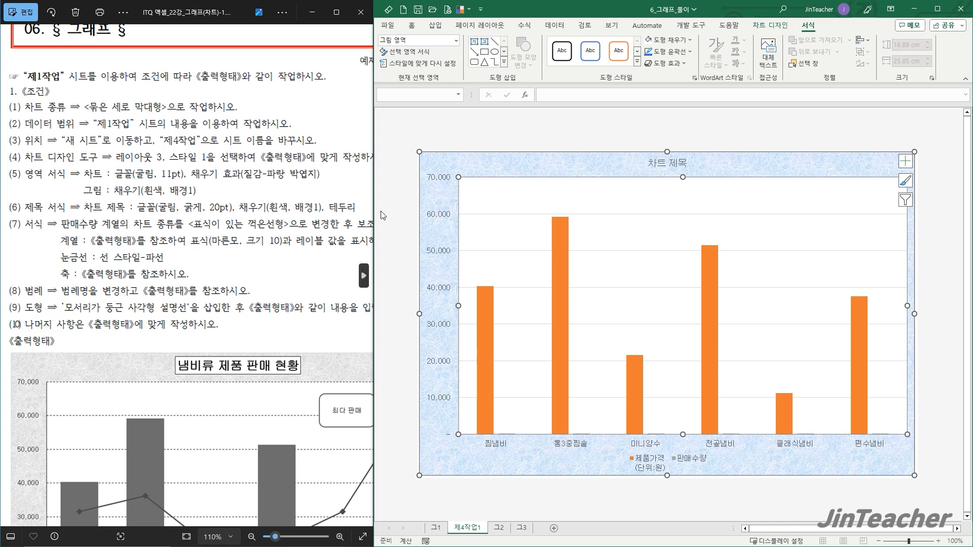
# Replace the chart title text with "냄비류 제품 판매 현황"
pyautogui.click(667, 163)
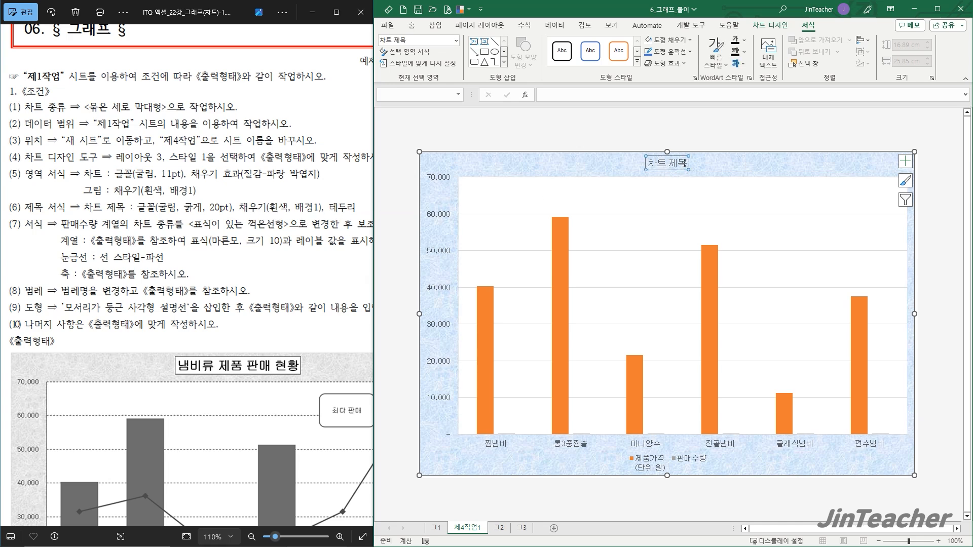
pyautogui.moveTo(684, 163); pyautogui.dragTo(647, 163)
pyautogui.write('냄비류 제품 판매 현황')
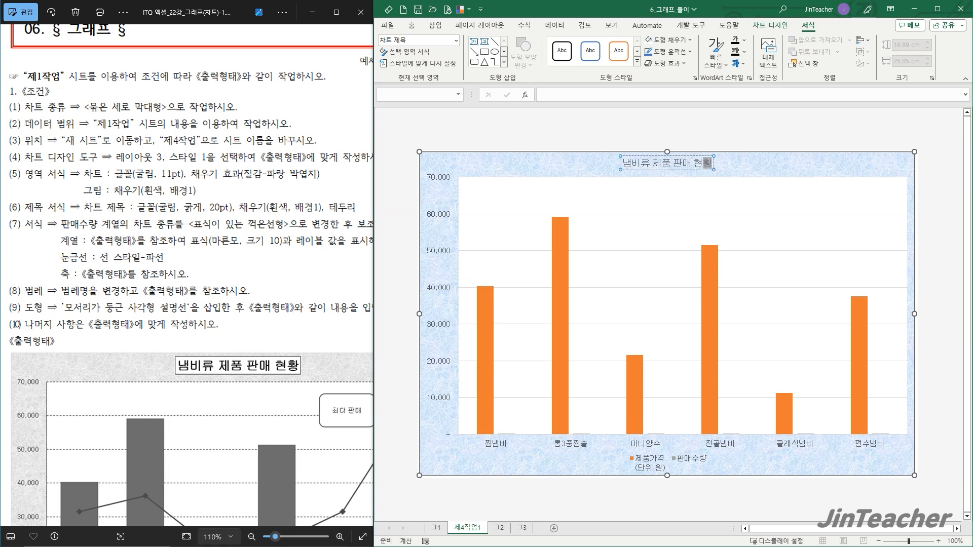
pyautogui.click(713, 164)
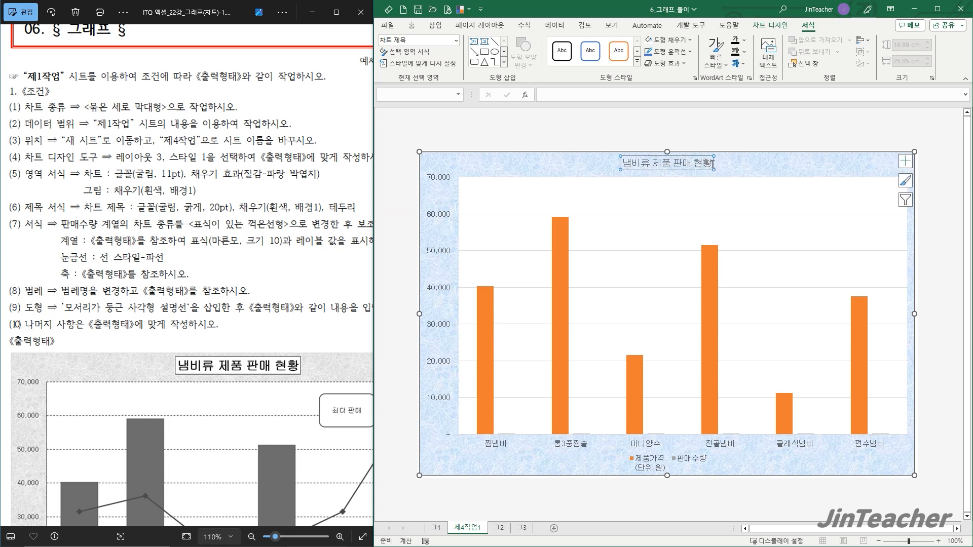
# Format the chart title as 20 pt bold text and fill its box with white, background 1 (흰색, 배경 1)
pyautogui.click(412, 26)
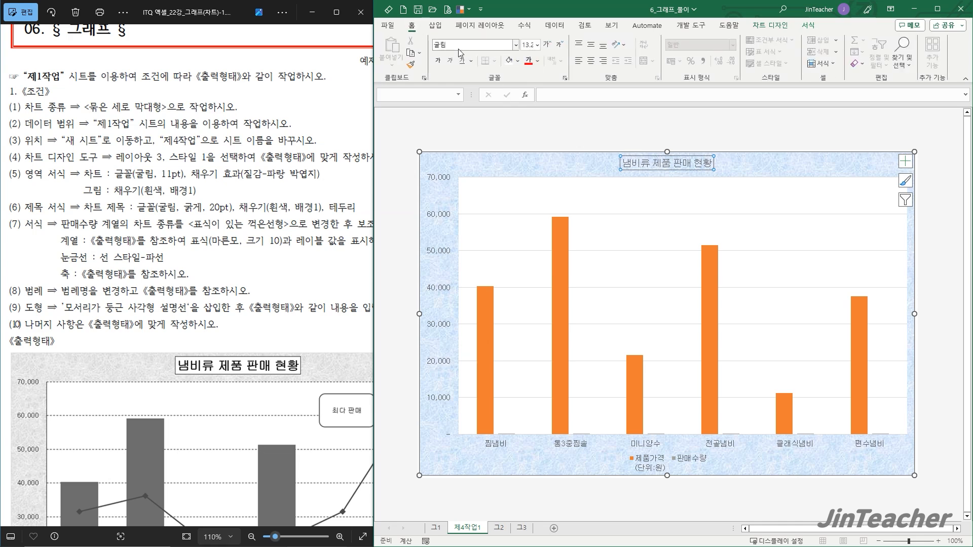
pyautogui.click(531, 44)
pyautogui.press('Return')
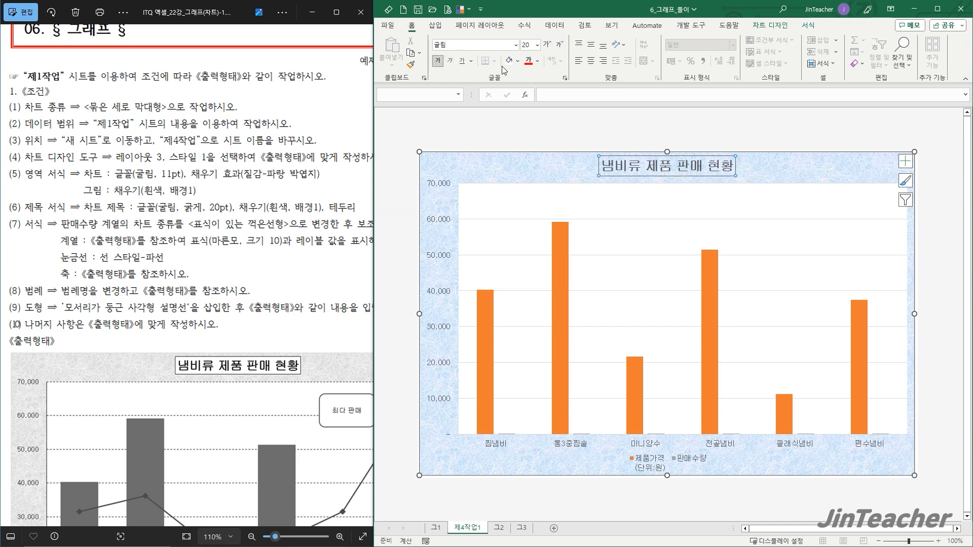
pyautogui.click(517, 61)
pyautogui.click(510, 103)
# Add a black outline around the chart title box
pyautogui.click(808, 25)
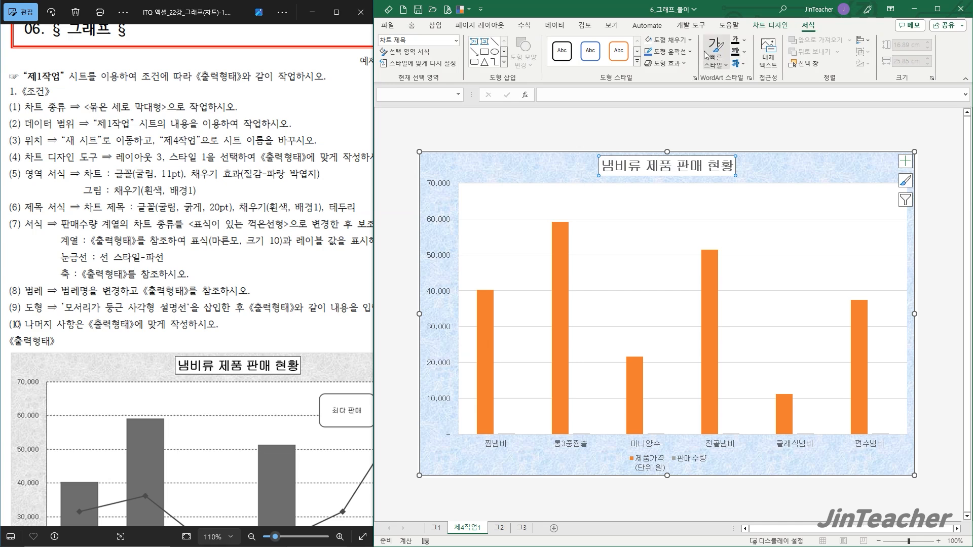
pyautogui.click(690, 52)
pyautogui.click(677, 71)
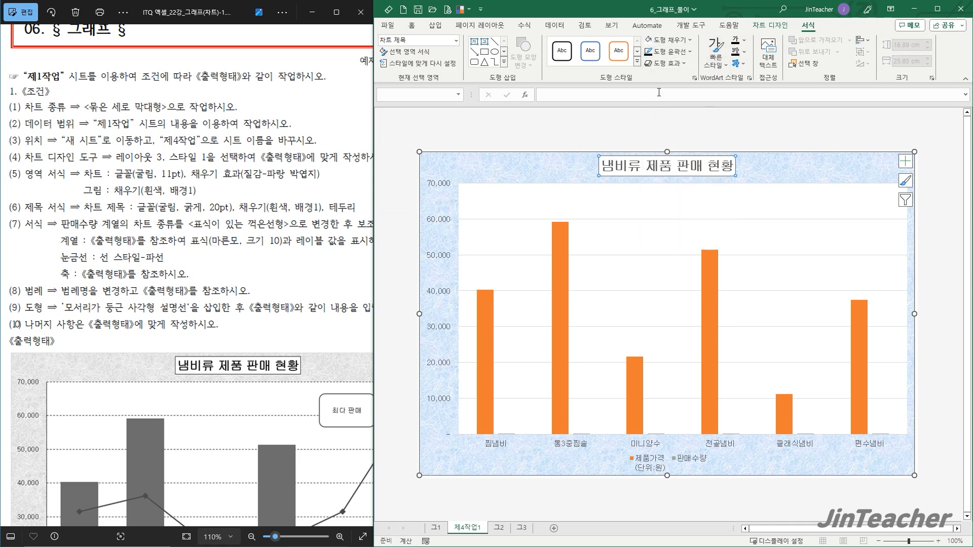
pyautogui.click(672, 40)
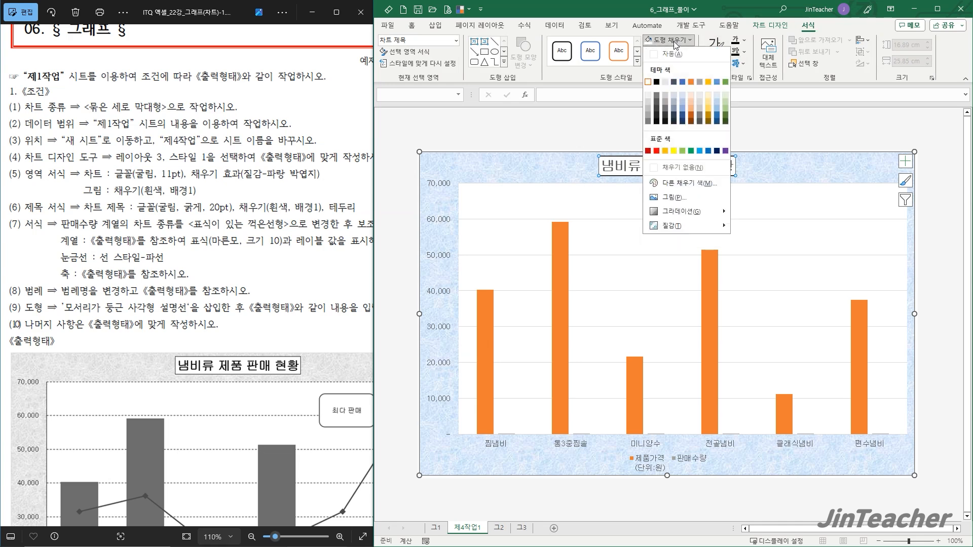
pyautogui.click(781, 167)
pyautogui.click(797, 168)
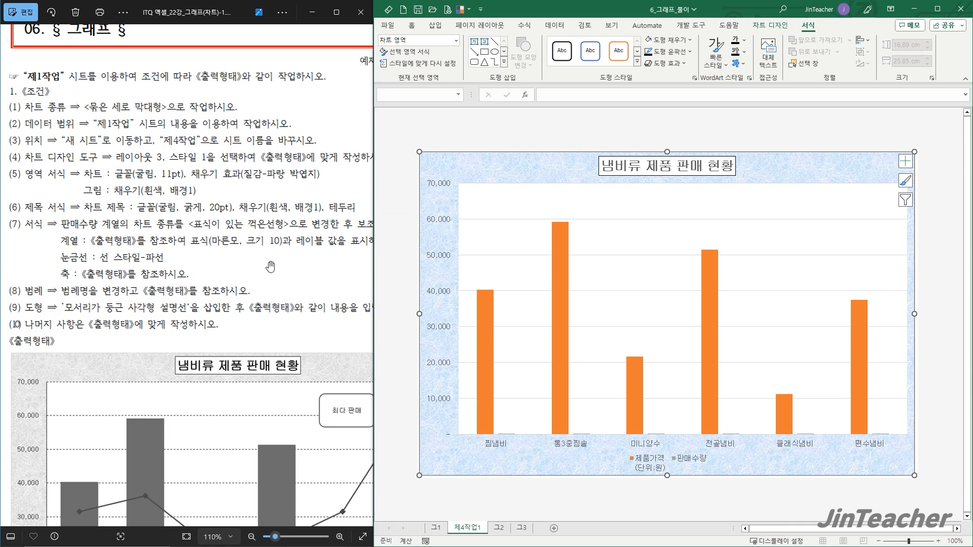
# Change the 판매수량 series to a line with markers (표식이 있는 꺾은선형) plotted on the secondary axis
pyautogui.keyDown('ctrl'); pyautogui.scroll(-4, 239, 211); pyautogui.keyUp('ctrl')
pyautogui.scroll(-1, 239, 211)
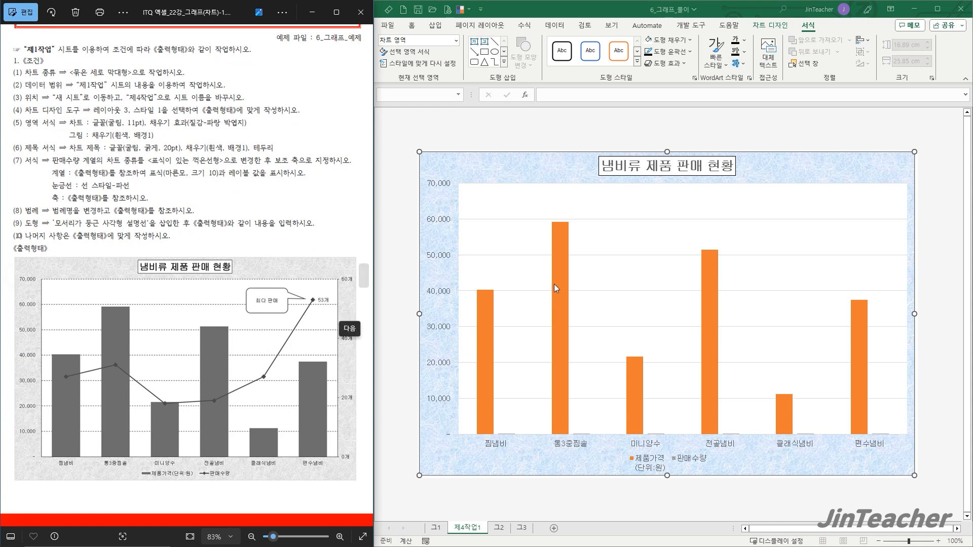
pyautogui.click(557, 247)
pyautogui.click(558, 248)
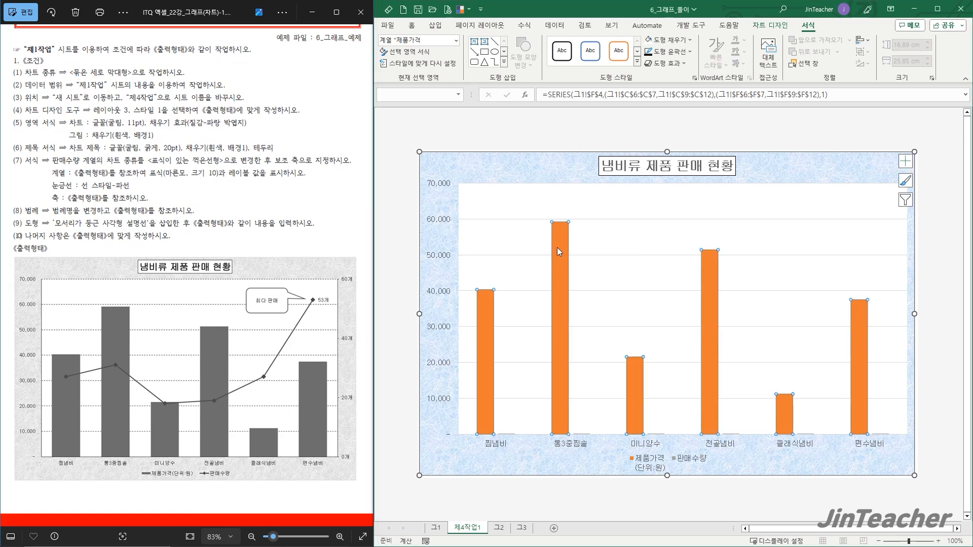
pyautogui.rightClick(557, 251)
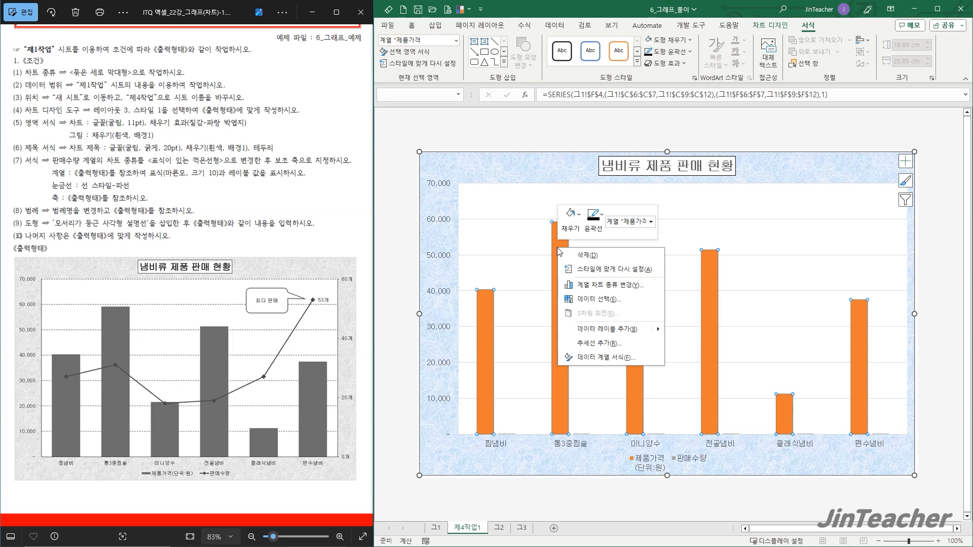
pyautogui.click(634, 286)
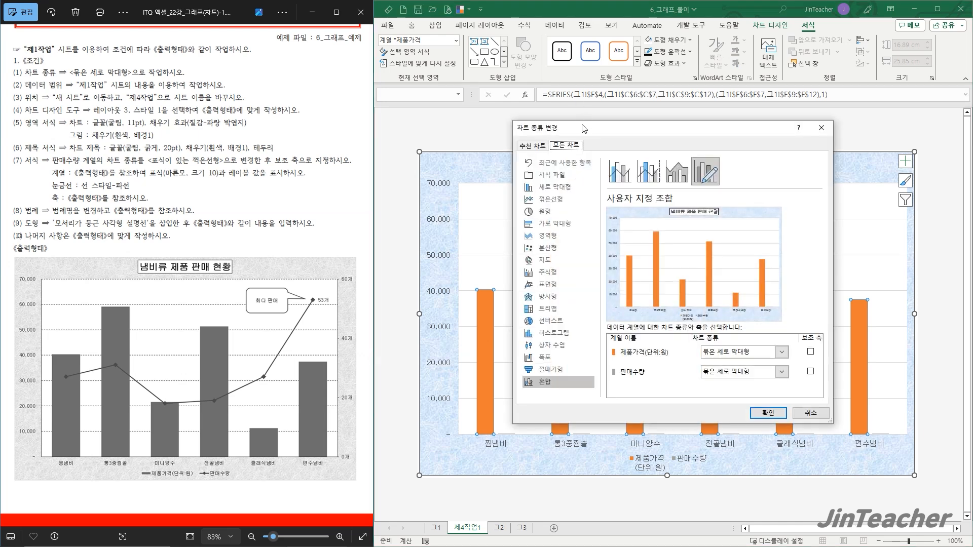
pyautogui.moveTo(583, 128); pyautogui.dragTo(475, 105)
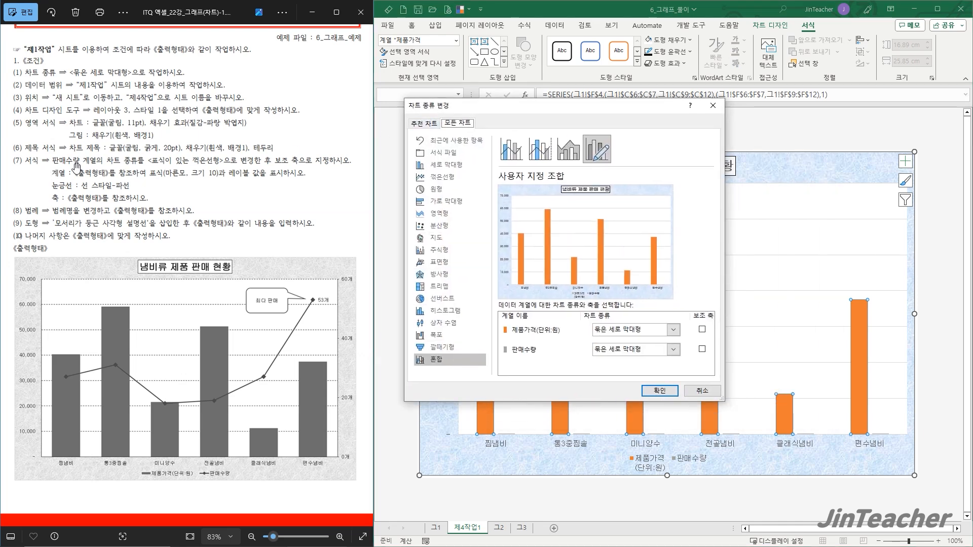
pyautogui.click(667, 358)
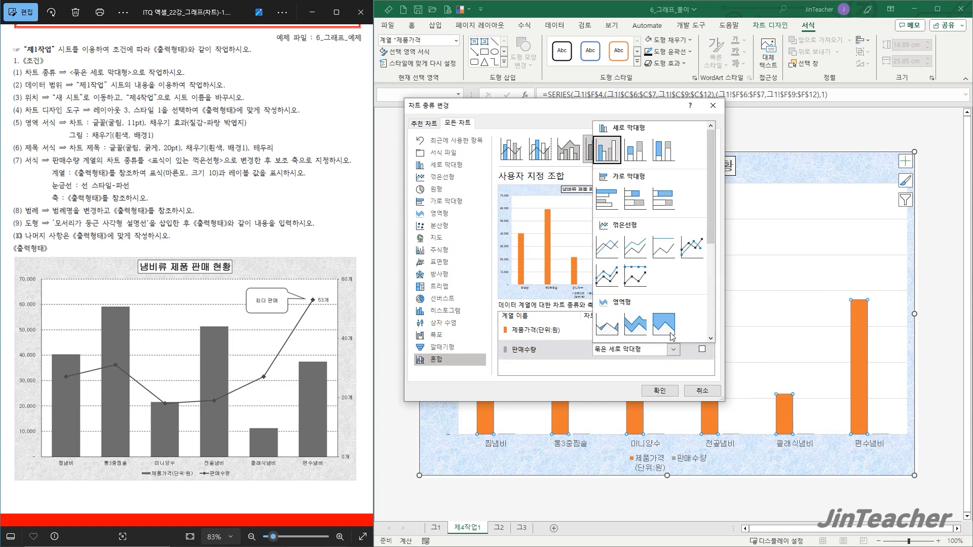
pyautogui.click(690, 253)
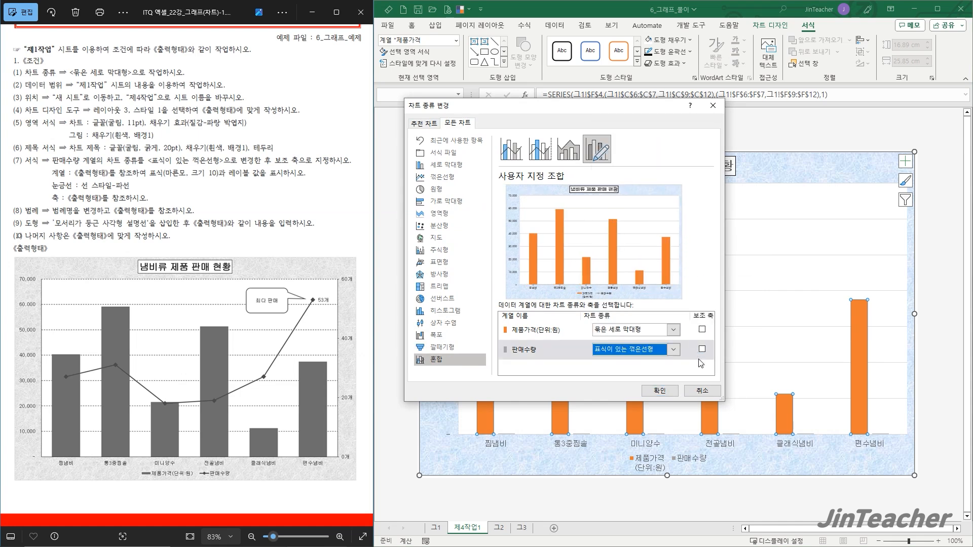
pyautogui.click(702, 350)
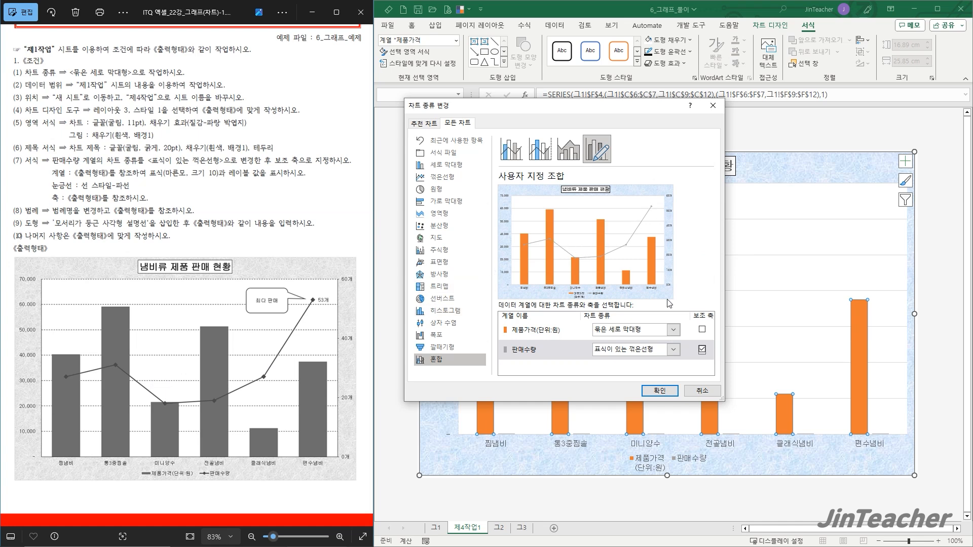
pyautogui.click(660, 391)
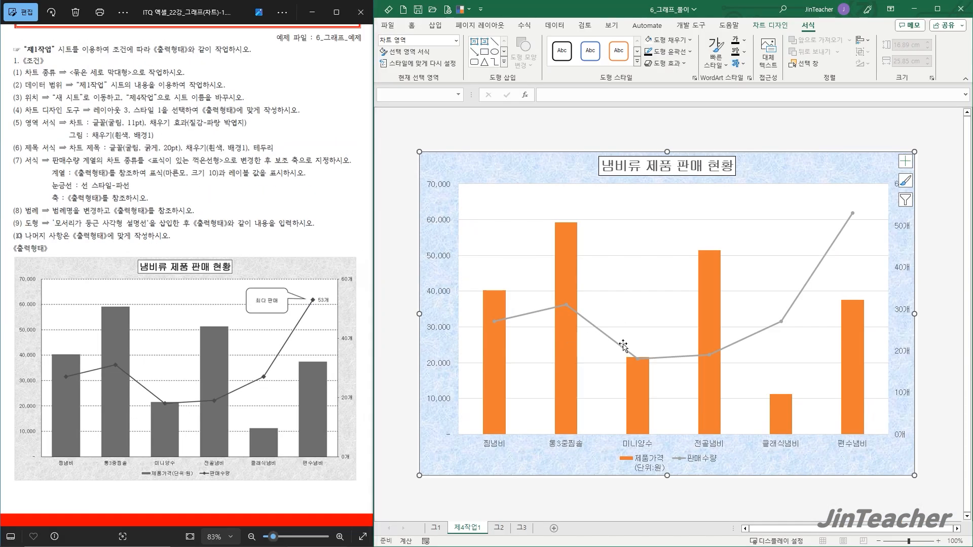
# Set the 판매수량 line's markers to the built-in diamond shape at size 10, as the exam conditions require
pyautogui.doubleClick(604, 334)
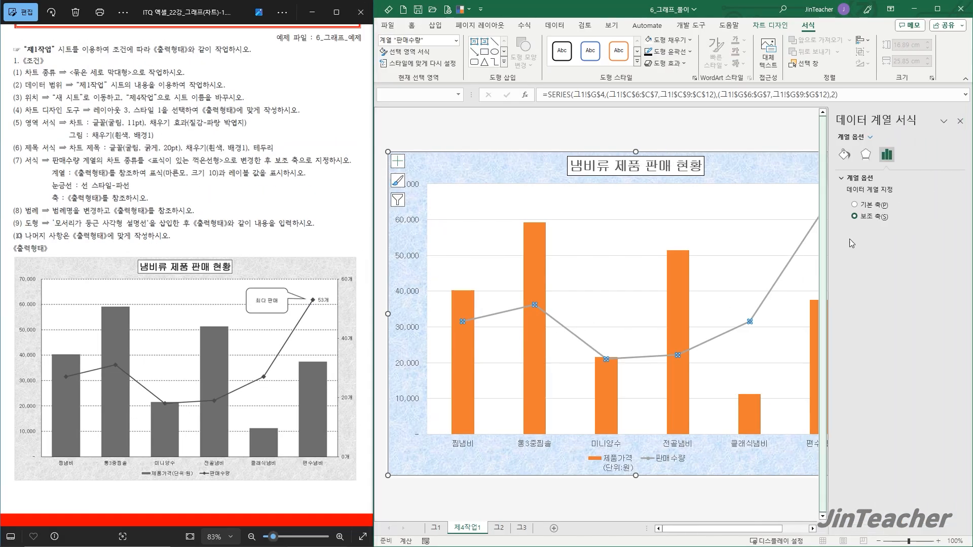
pyautogui.click(844, 154)
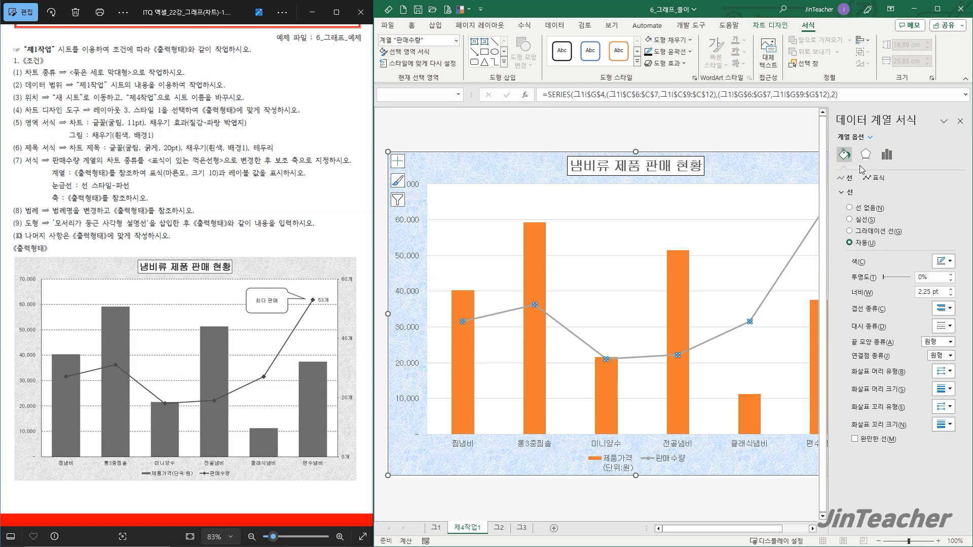
pyautogui.click(876, 179)
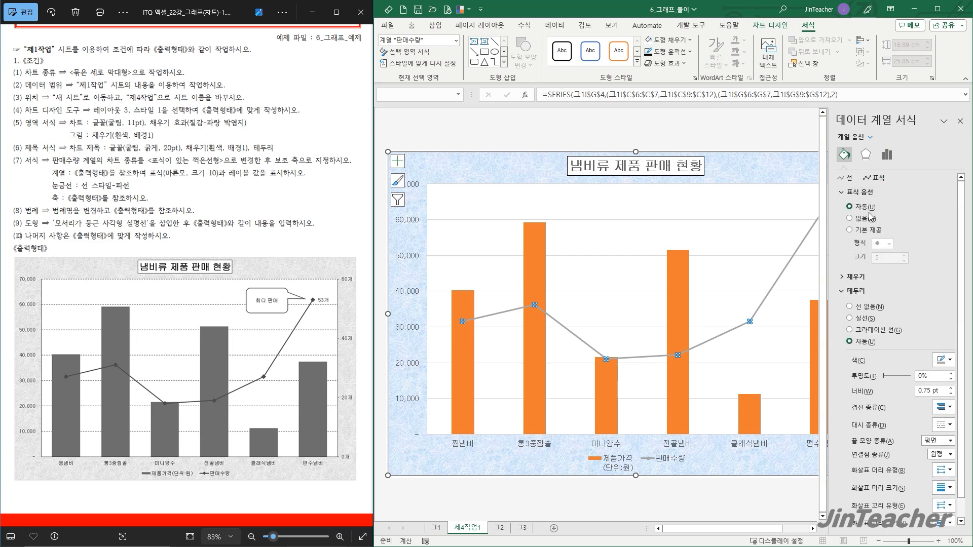
pyautogui.click(871, 232)
pyautogui.click(882, 244)
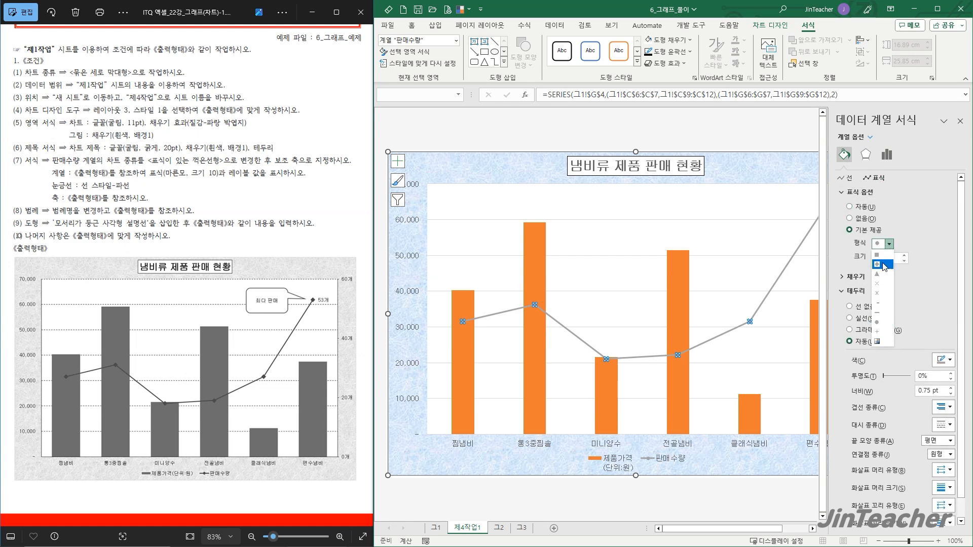
pyautogui.click(882, 255)
pyautogui.click(905, 255)
pyautogui.click(905, 255)
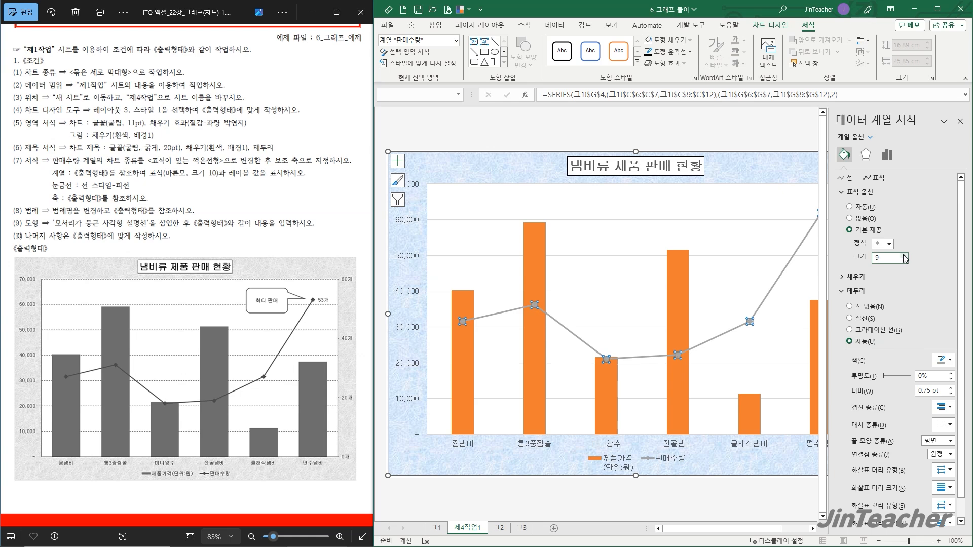
pyautogui.click(960, 121)
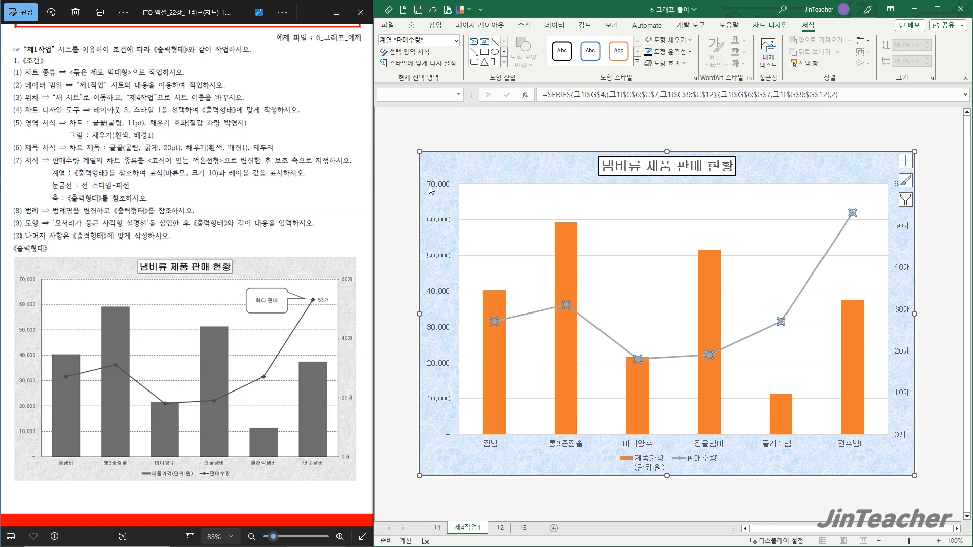
# Add a data label to the right (오른쪽) of only the 편수냄비 point on the 판매수량 line
pyautogui.click(568, 178)
pyautogui.click(853, 213)
pyautogui.click(853, 213)
pyautogui.click(769, 25)
pyautogui.click(390, 66)
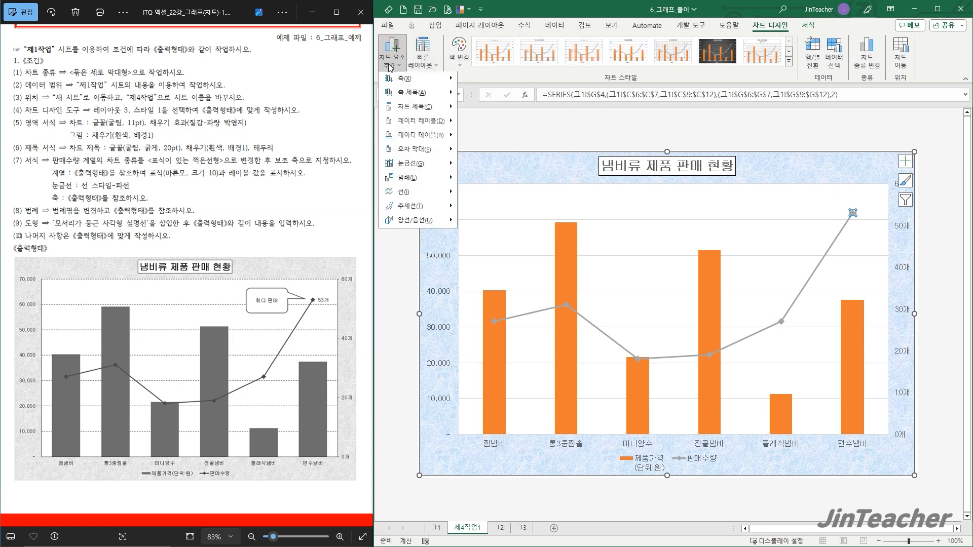
pyautogui.moveTo(418, 128)
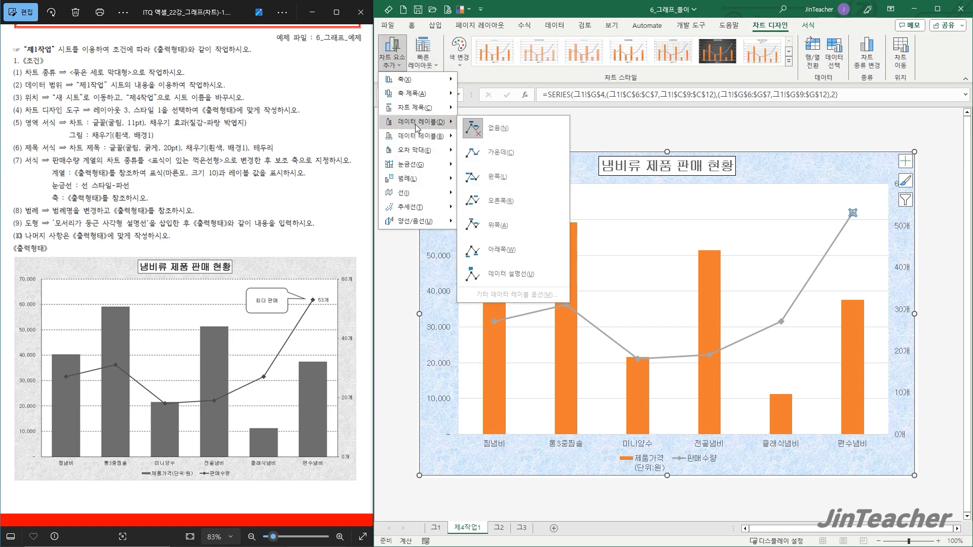
pyautogui.click(512, 212)
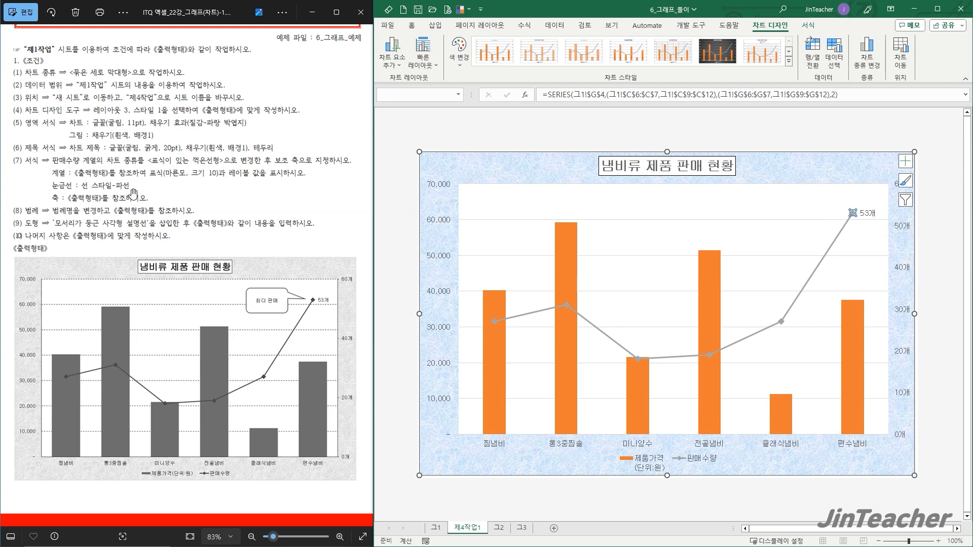
# Format the primary value axis major gridlines as black lines with the dash style 파선
pyautogui.click(609, 258)
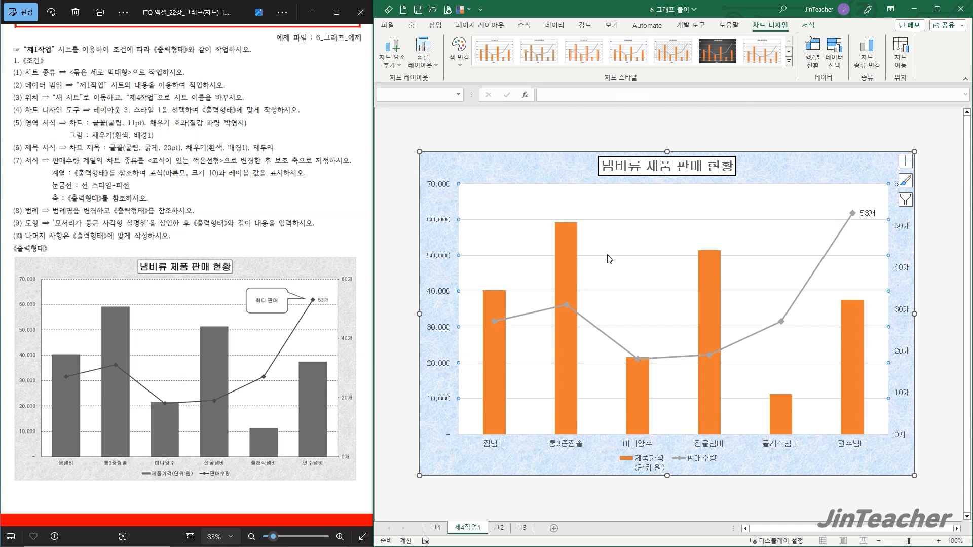
pyautogui.click(805, 29)
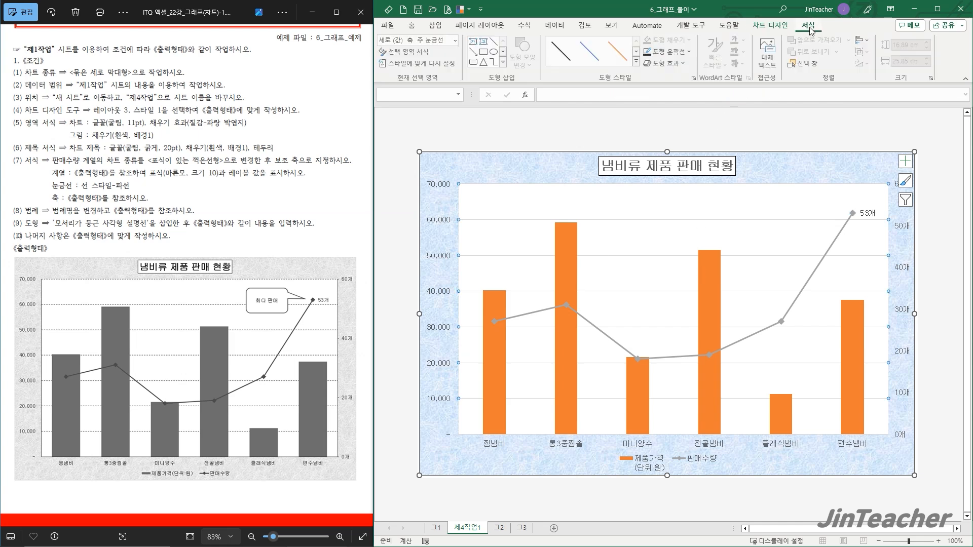
pyautogui.click(679, 52)
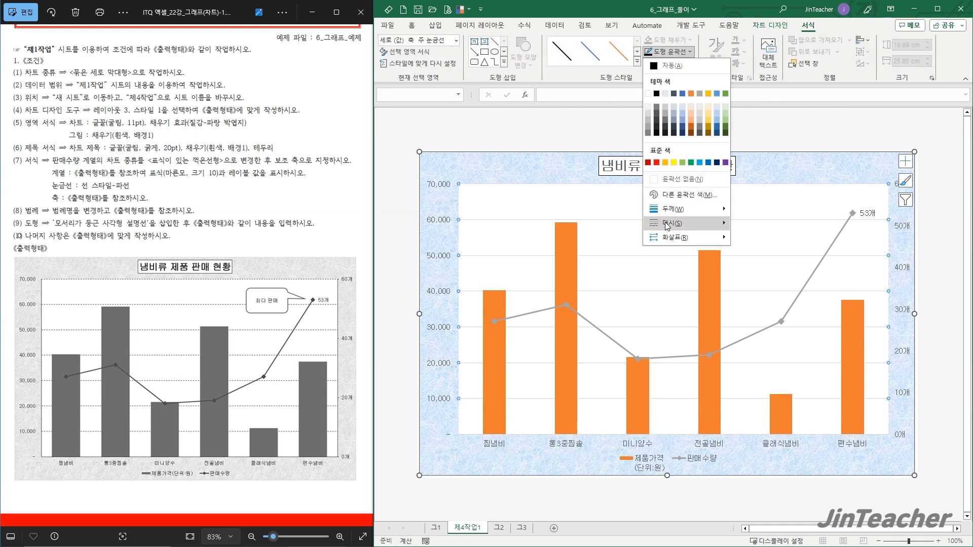
pyautogui.moveTo(689, 223)
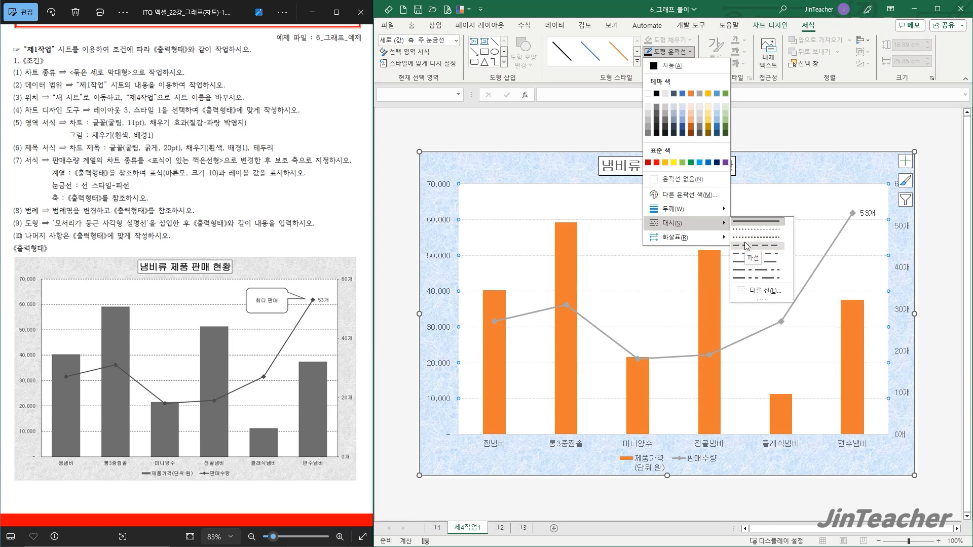
pyautogui.click(776, 245)
pyautogui.click(677, 52)
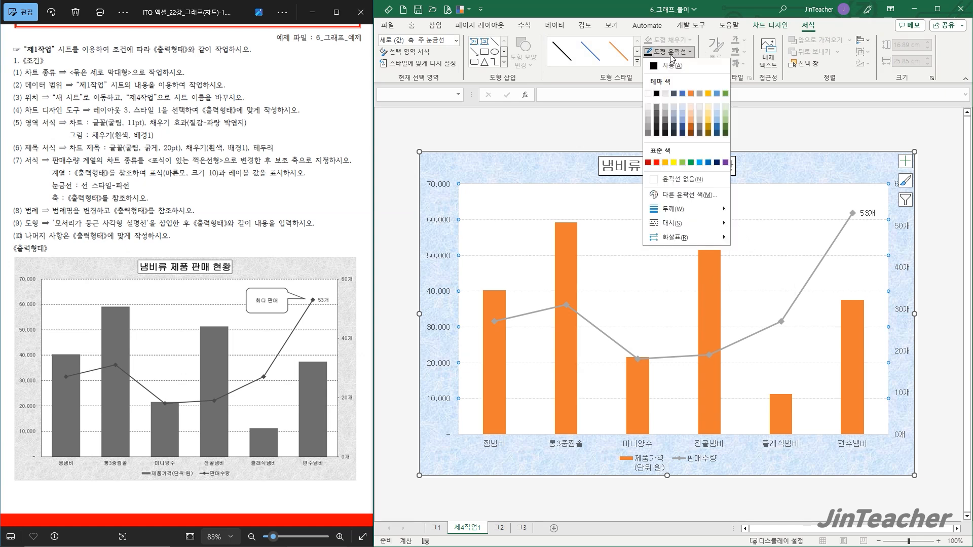
pyautogui.click(658, 94)
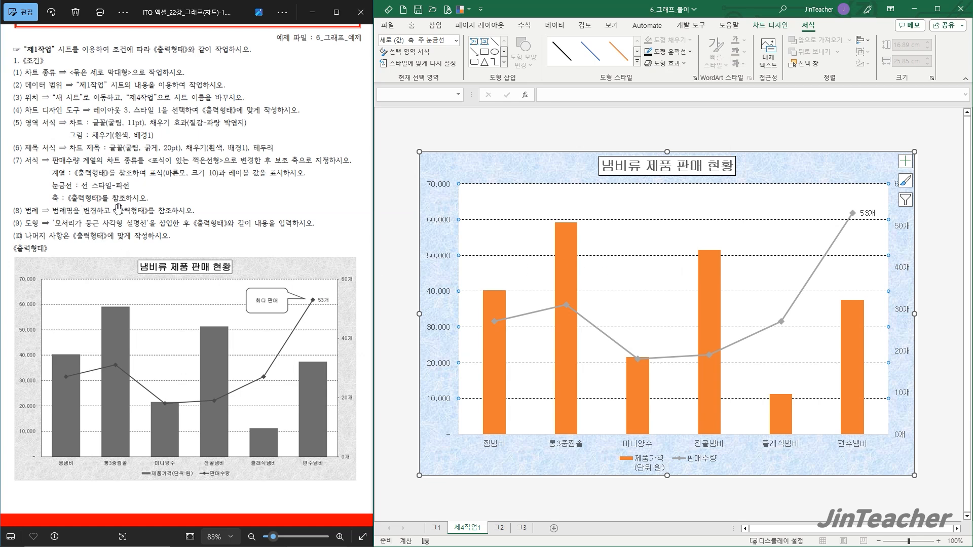
pyautogui.click(485, 181)
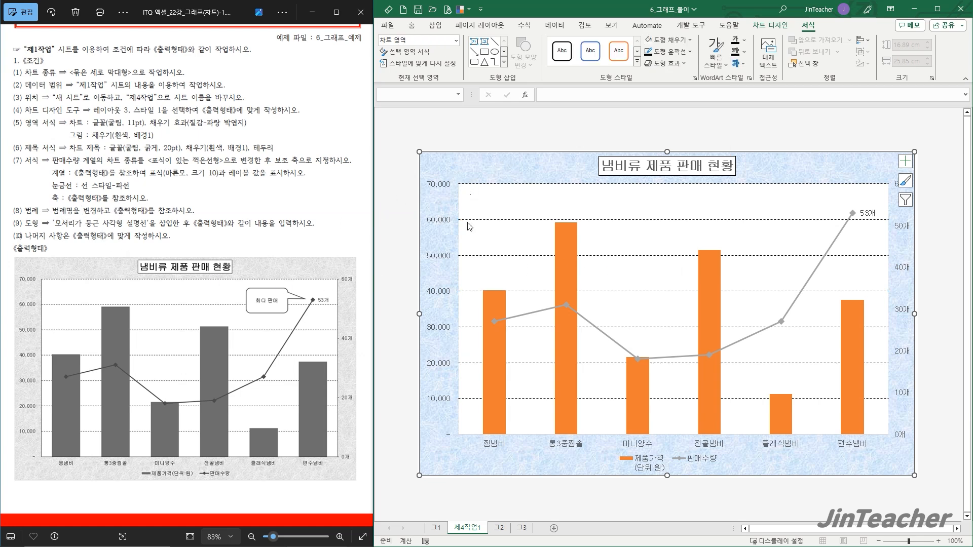
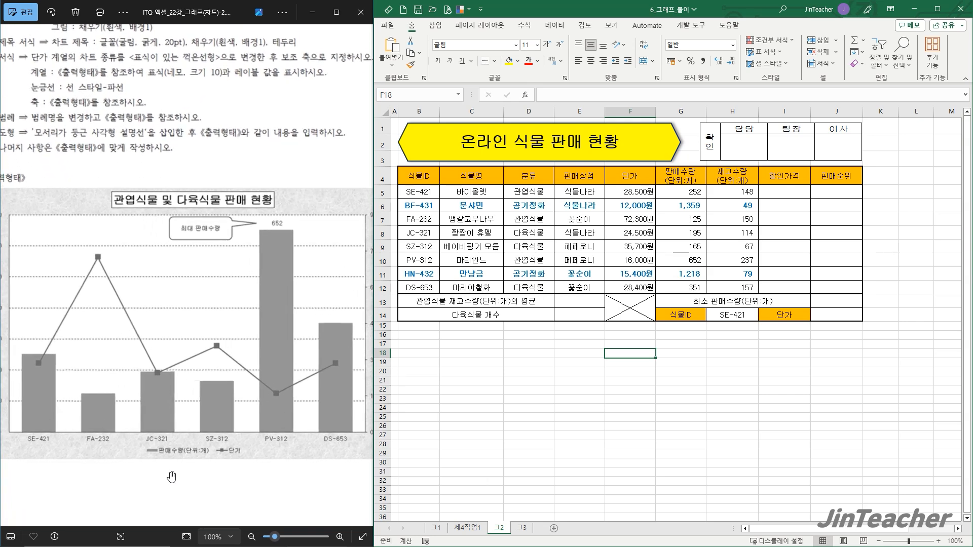
pyautogui.moveTo(125, 473); pyautogui.dragTo(152, 462)
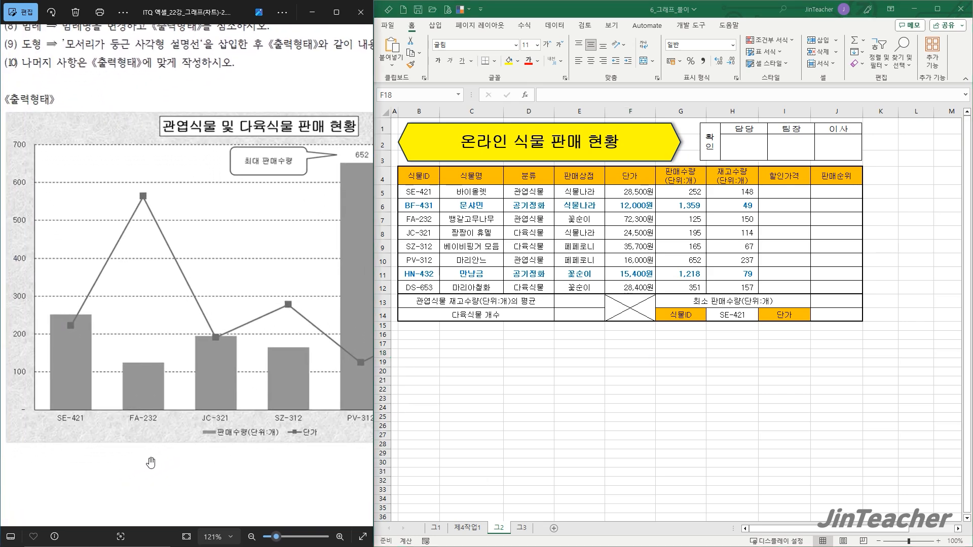
pyautogui.click(418, 234)
pyautogui.moveTo(423, 177); pyautogui.dragTo(420, 288)
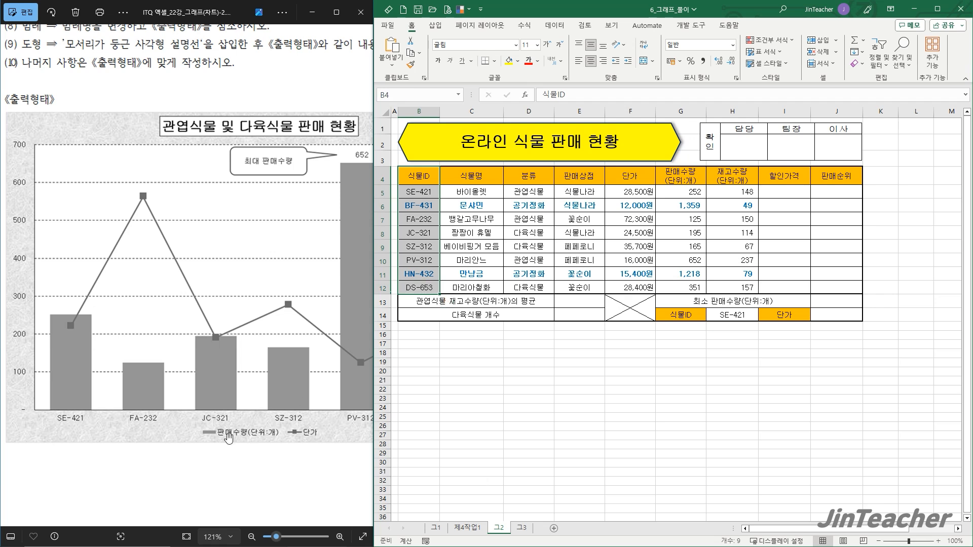
pyautogui.click(582, 390)
pyautogui.moveTo(633, 178); pyautogui.dragTo(678, 287)
pyautogui.click(580, 381)
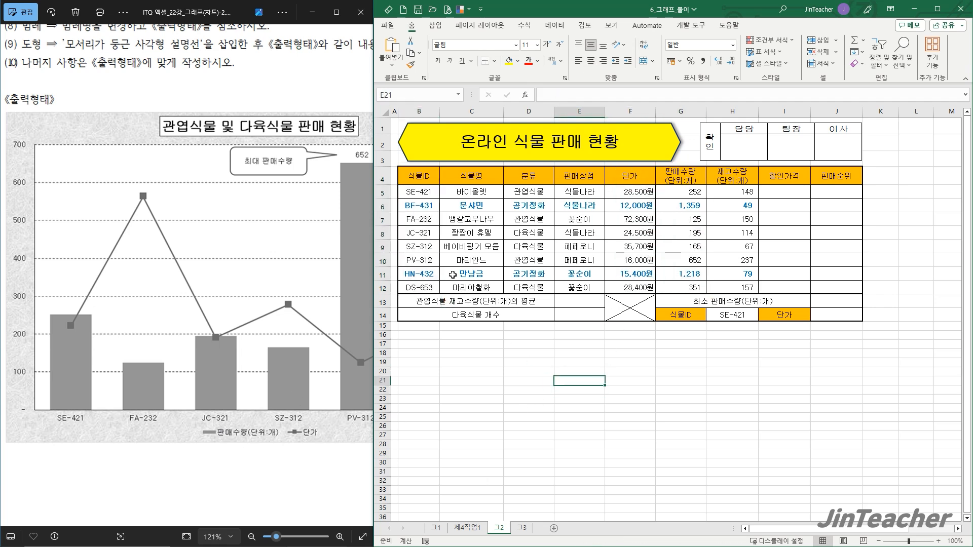
# Insert a 2-D clustered column chart from the 식물ID, 단가 and 판매수량 columns (B4:B12, F4:G12) and place it over the table
pyautogui.moveTo(421, 178); pyautogui.dragTo(421, 290)
pyautogui.moveTo(629, 176); pyautogui.dragTo(669, 287)
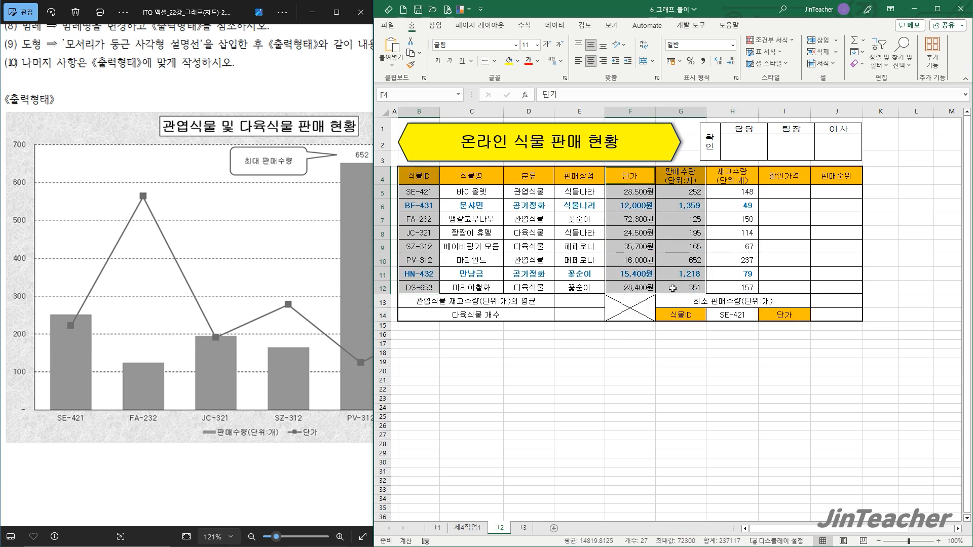
pyautogui.click(436, 25)
pyautogui.click(551, 40)
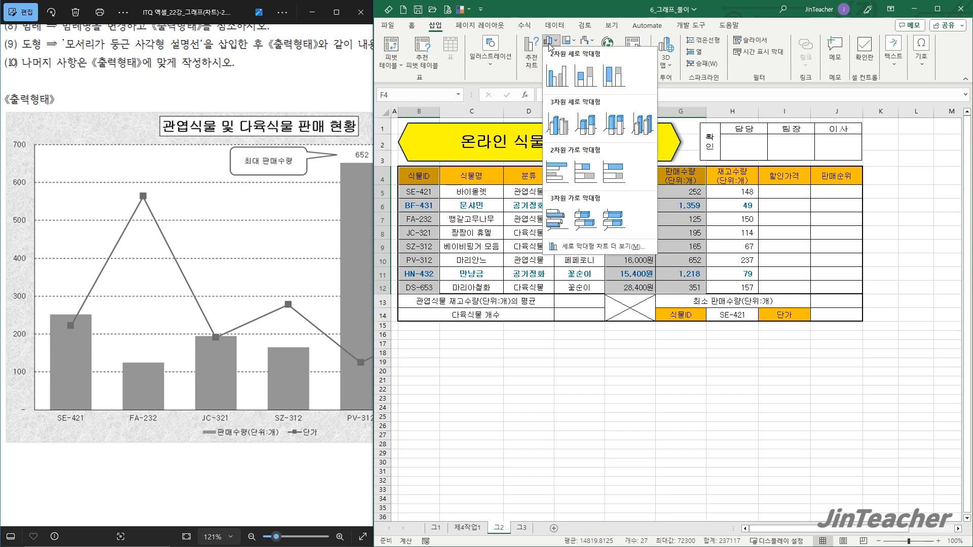
pyautogui.click(558, 77)
pyautogui.moveTo(589, 267); pyautogui.dragTo(636, 188)
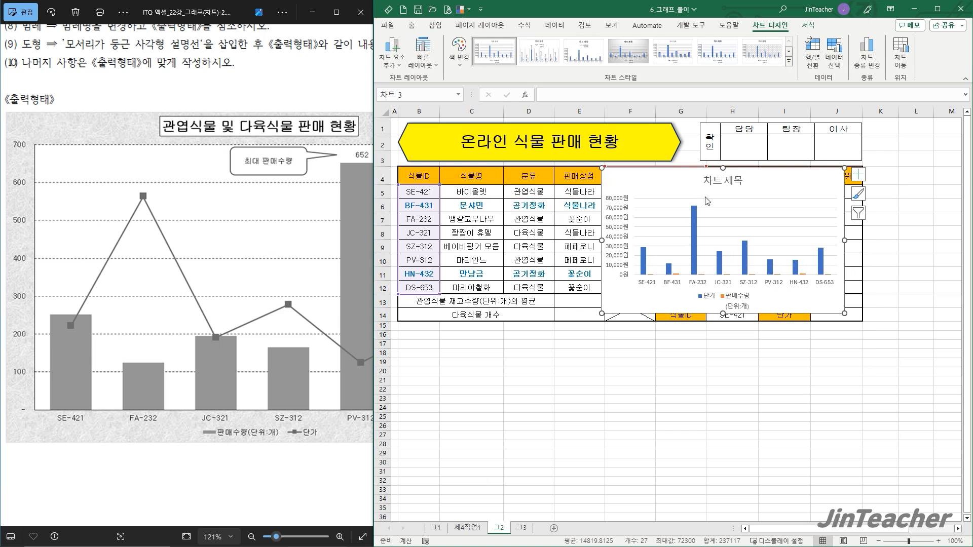
# Remove the BF-431 and HN-432 items from the chart's source data, keeping 단가 and 판매수량 as the series
pyautogui.click(834, 55)
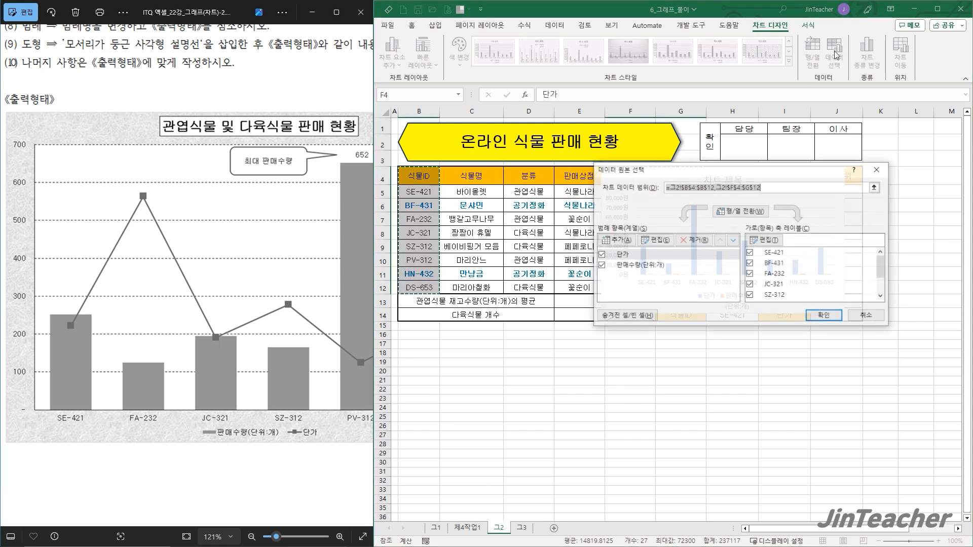
pyautogui.click(738, 211)
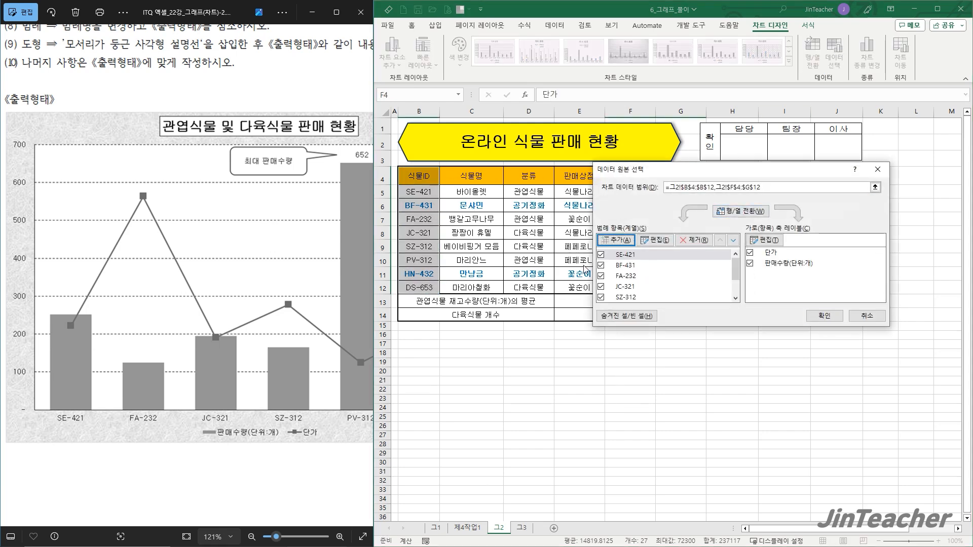
pyautogui.click(623, 265)
pyautogui.click(697, 240)
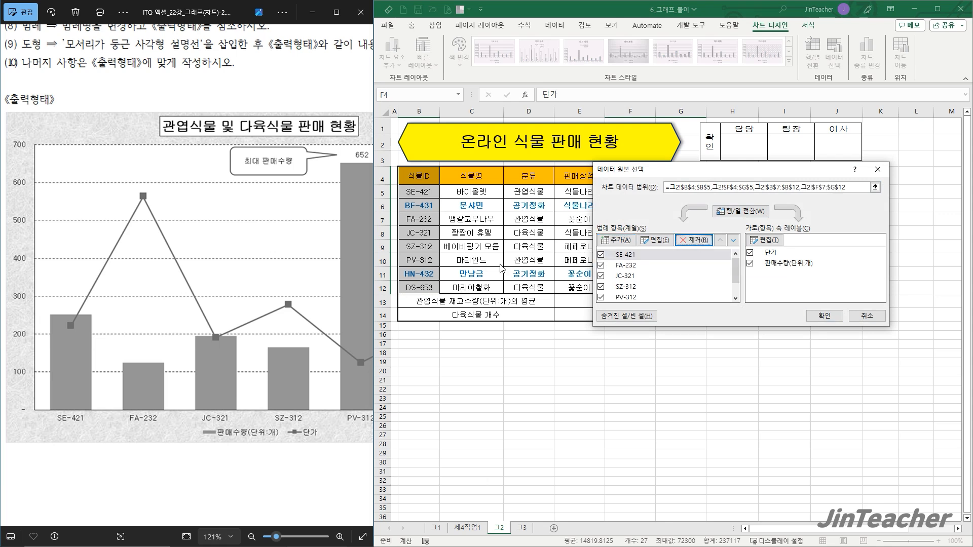
pyautogui.scroll(-1, 674, 278)
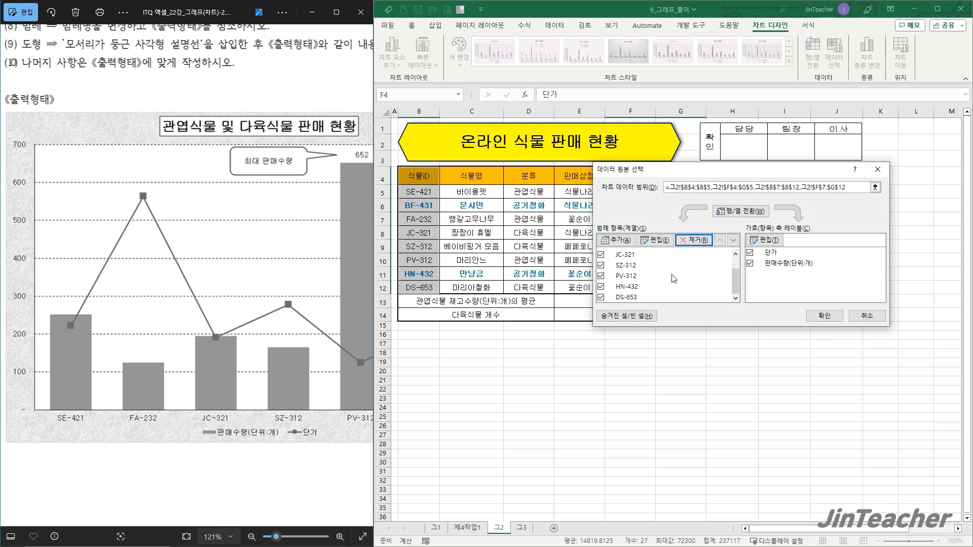
pyautogui.click(637, 286)
pyautogui.click(694, 240)
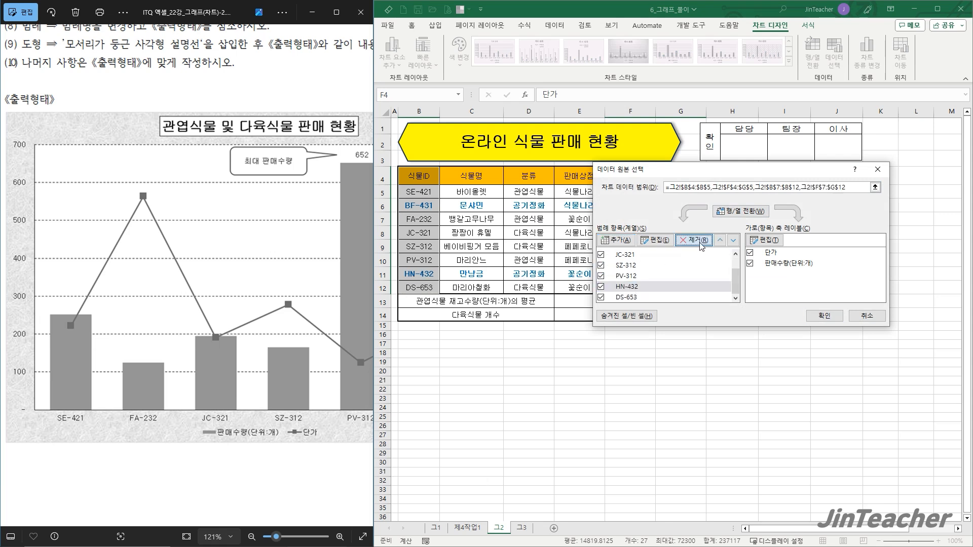
pyautogui.click(745, 212)
pyautogui.click(825, 315)
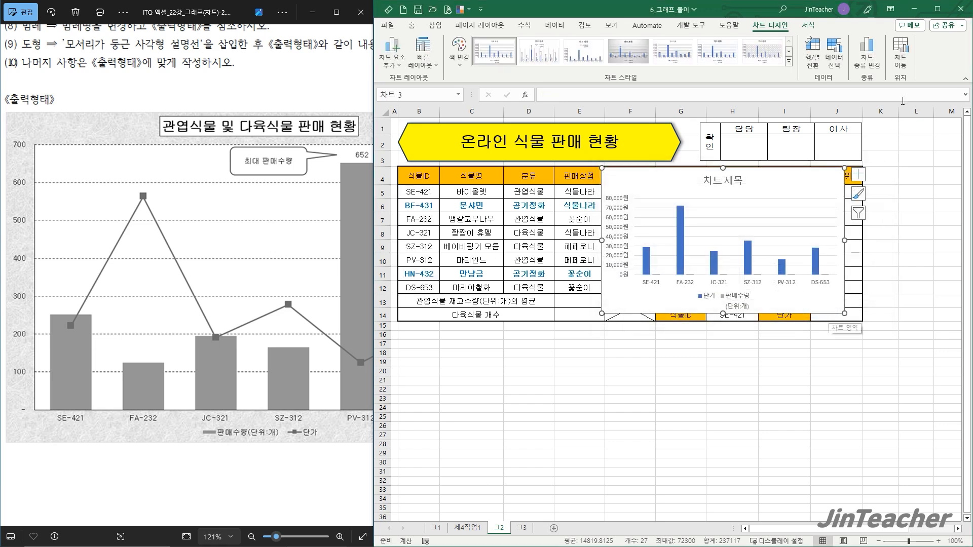
# Move the chart to a new sheet named 제4작업2 and place that sheet between 그2 and 그3
pyautogui.click(900, 57)
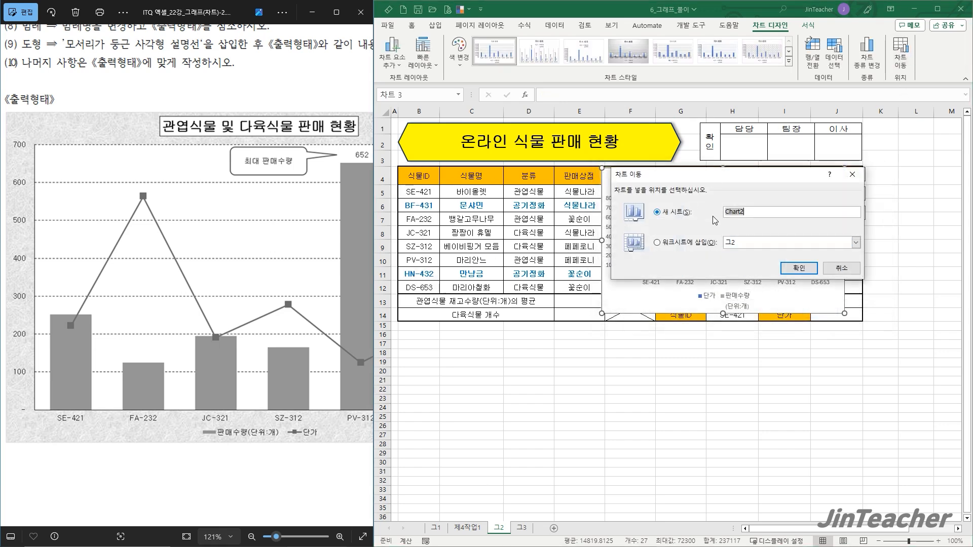
pyautogui.write('제4작업2')
pyautogui.click(796, 270)
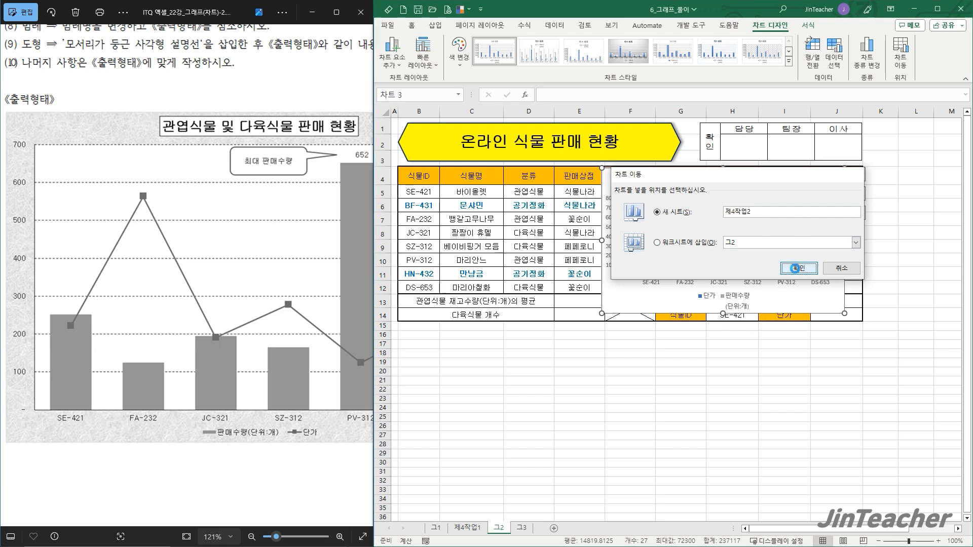
pyautogui.moveTo(509, 529); pyautogui.dragTo(559, 516)
# Apply 레이아웃 3 and 스타일 1 to the plant sales chart, following the exam conditions
pyautogui.scroll(-2, 665, 382)
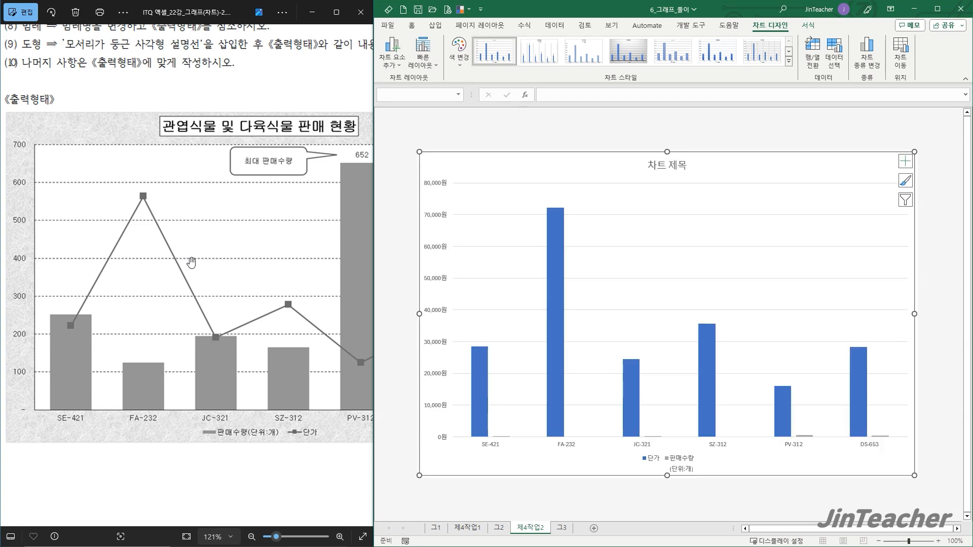
pyautogui.scroll(2, 191, 262)
pyautogui.scroll(-3, 196, 265)
pyautogui.moveTo(219, 351); pyautogui.dragTo(221, 365)
pyautogui.moveTo(213, 194); pyautogui.dragTo(187, 249)
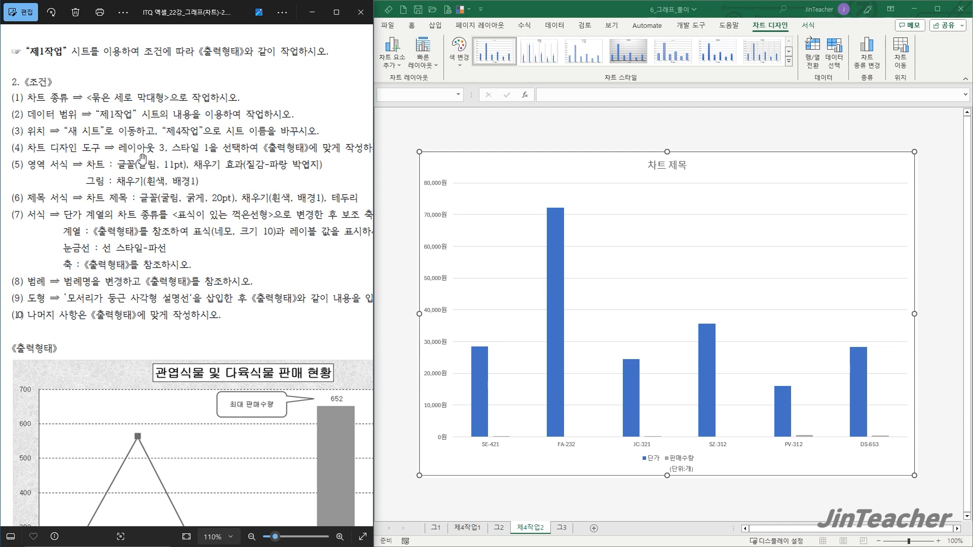
pyautogui.click(423, 57)
pyautogui.click(472, 87)
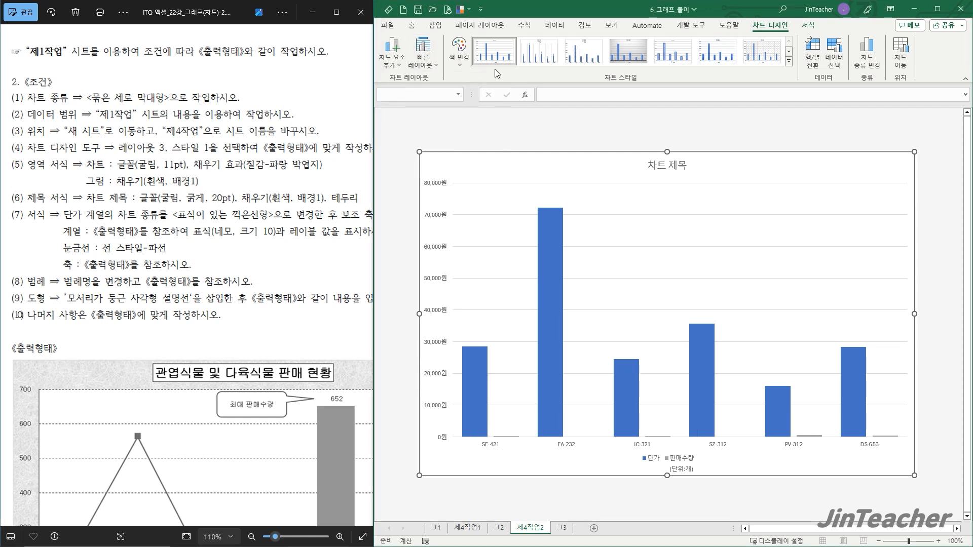
pyautogui.click(500, 59)
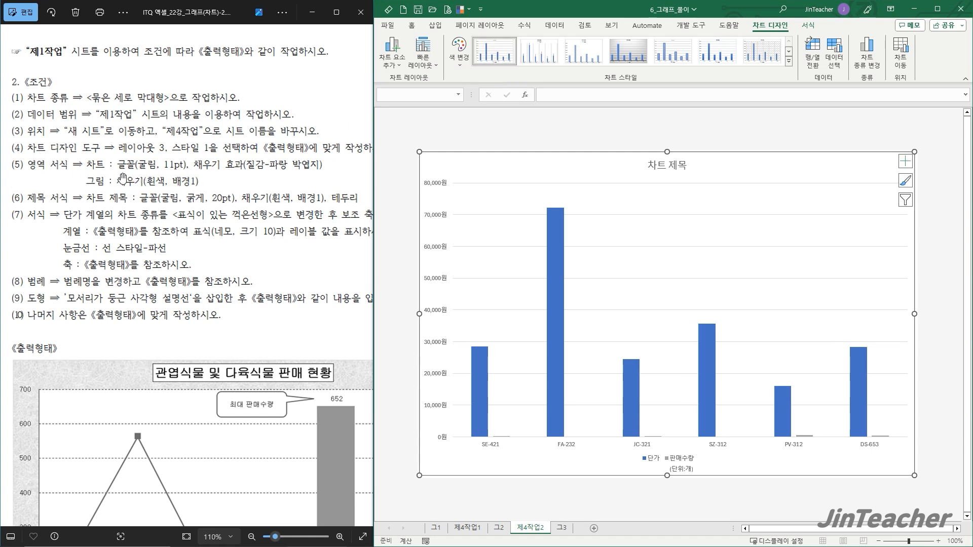
# Set the whole chart's font to 굴림 at 11 pt
pyautogui.click(411, 27)
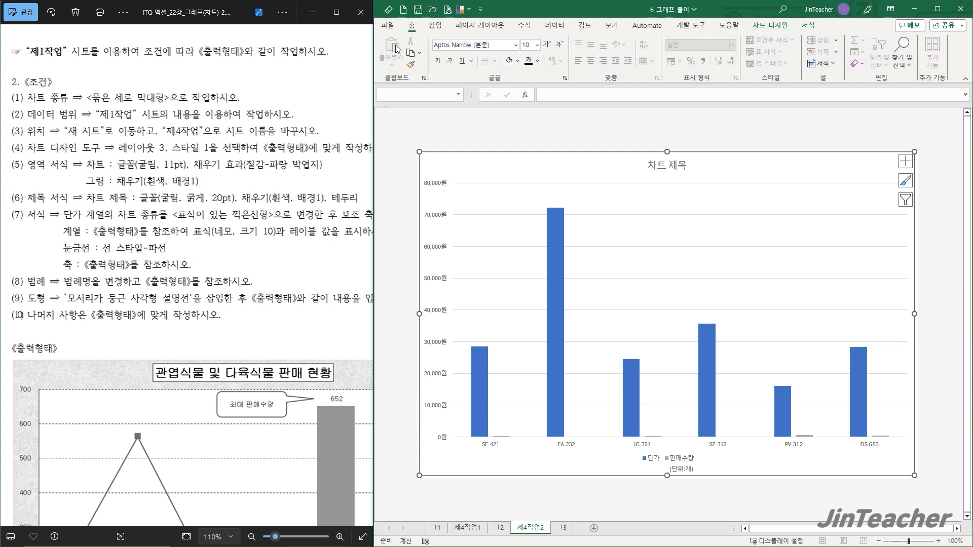
pyautogui.click(501, 45)
pyautogui.write('ㄱ')
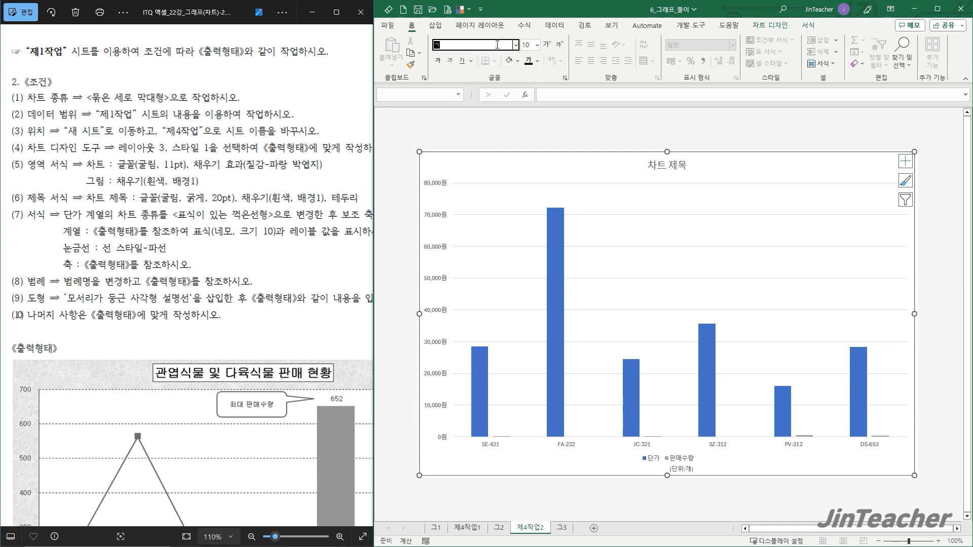
pyautogui.write('굴림')
pyautogui.press('Return')
pyautogui.click(528, 45)
pyautogui.write('1')
pyautogui.press('Return')
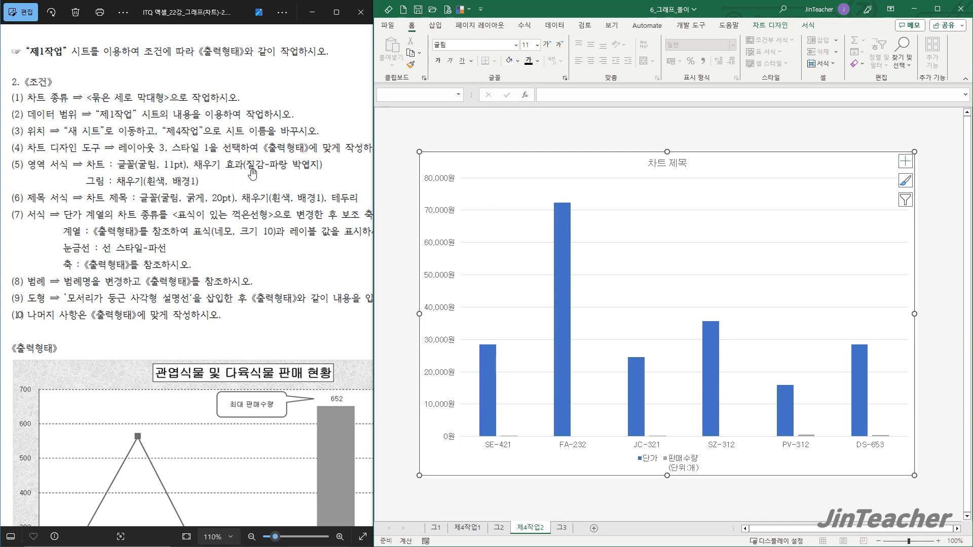
# Fill the chart area with the 파랑 박엽지 texture
pyautogui.click(807, 26)
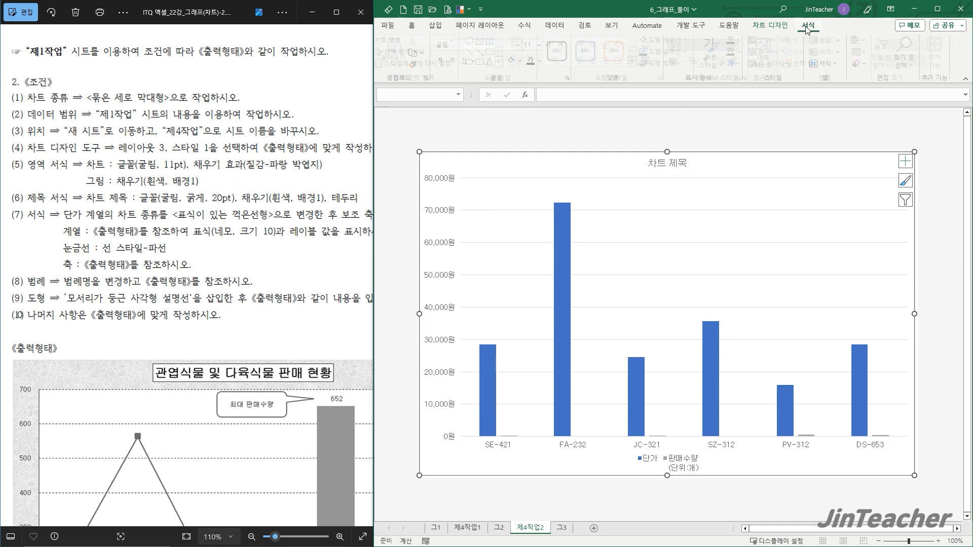
pyautogui.click(668, 39)
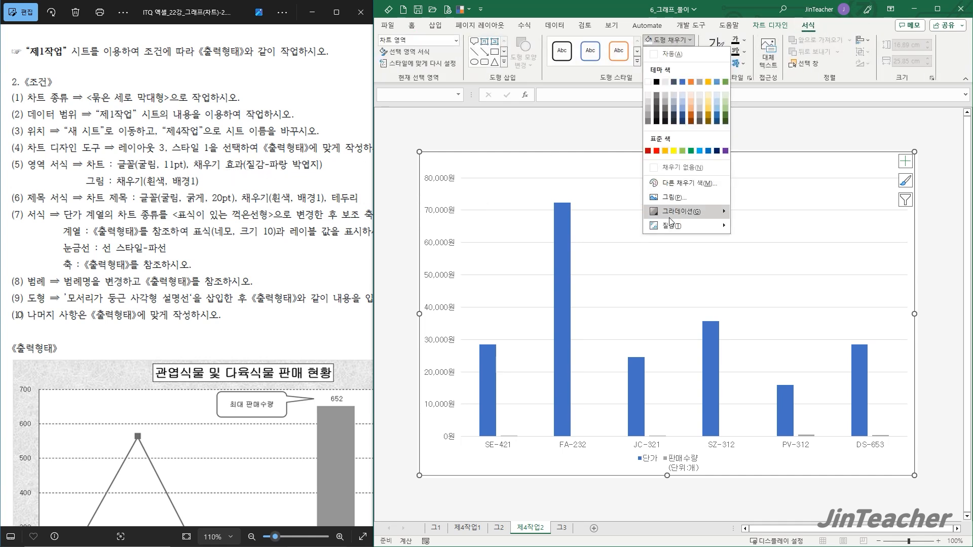
pyautogui.moveTo(674, 226)
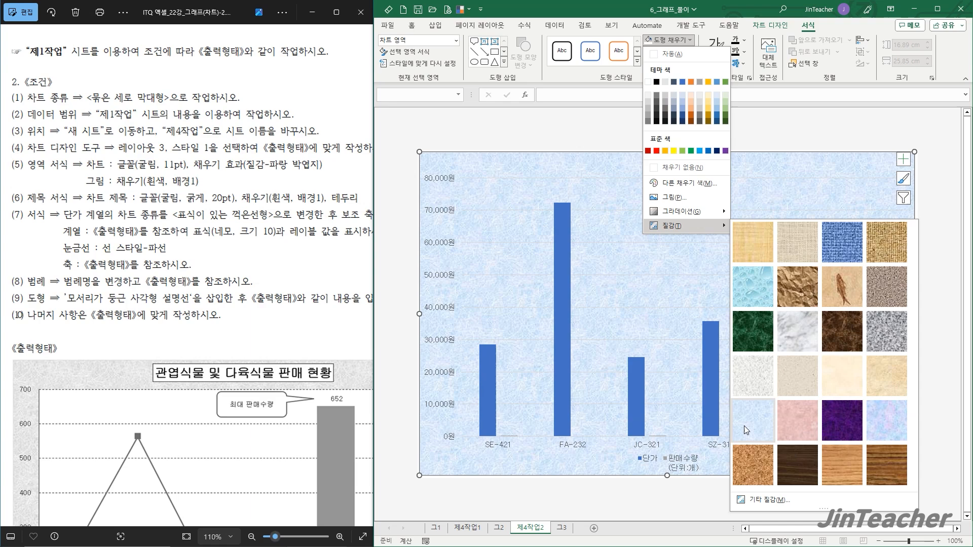
pyautogui.click(746, 426)
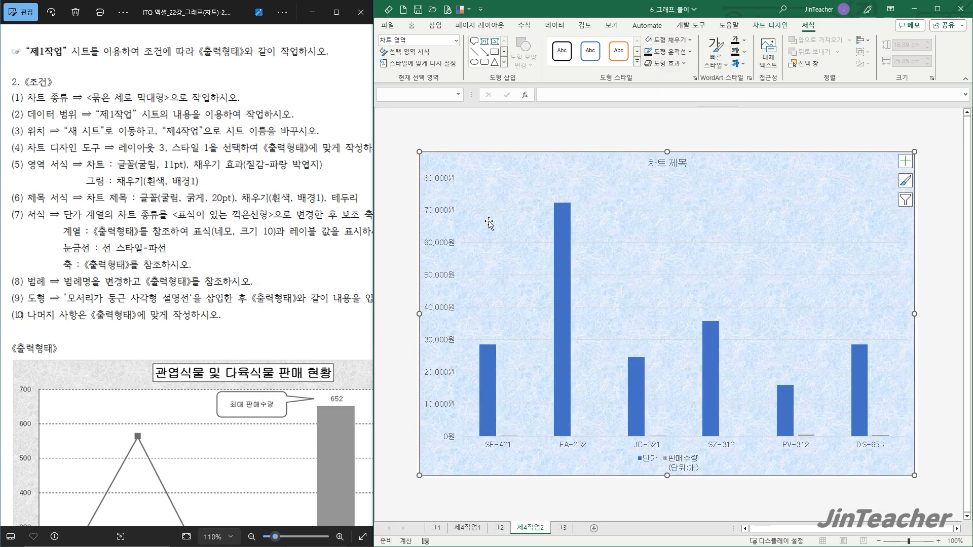
# Fill the plot area with 흰색, 배경 1
pyautogui.click(517, 226)
pyautogui.click(669, 40)
pyautogui.click(647, 82)
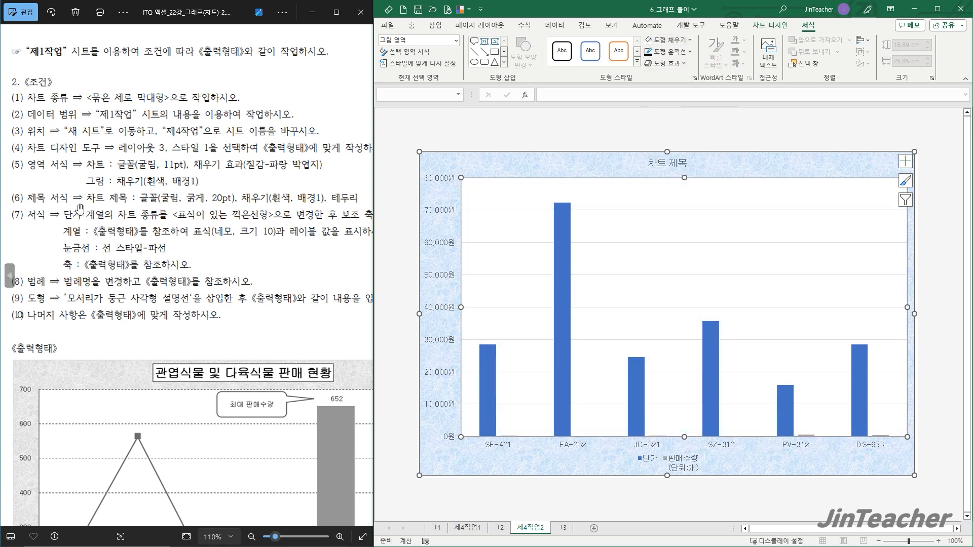
# Replace the chart title text with "관엽식물 및 다육식물 판매 현황"
pyautogui.moveTo(130, 373); pyautogui.dragTo(118, 315)
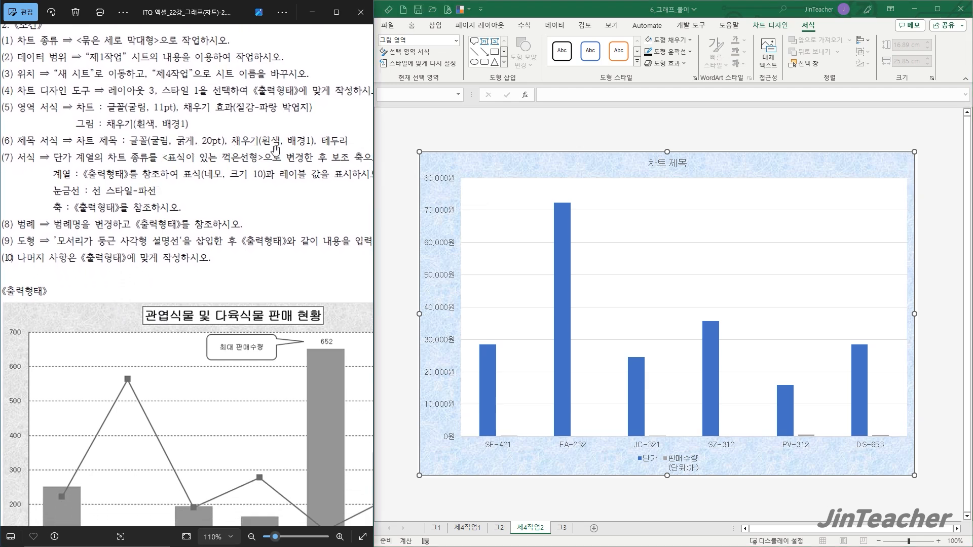
pyautogui.click(670, 167)
pyautogui.moveTo(687, 163); pyautogui.dragTo(639, 163)
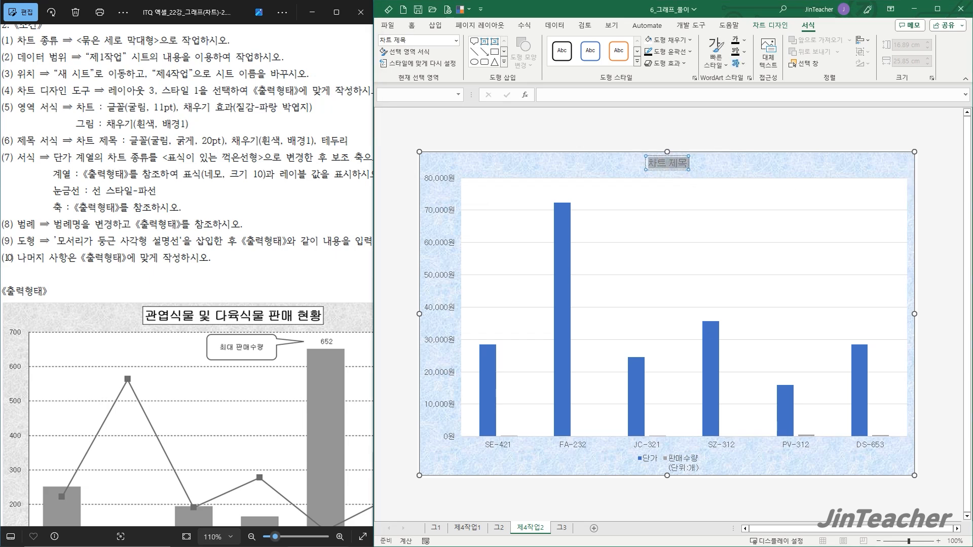
pyautogui.write('관엽식물 및 다육식물 ㅍ판매 현황')
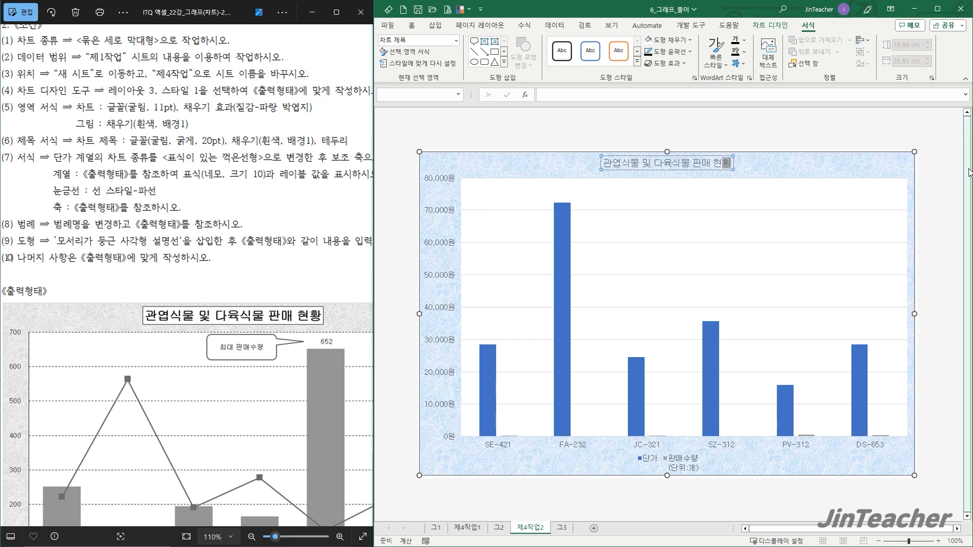
pyautogui.click(735, 163)
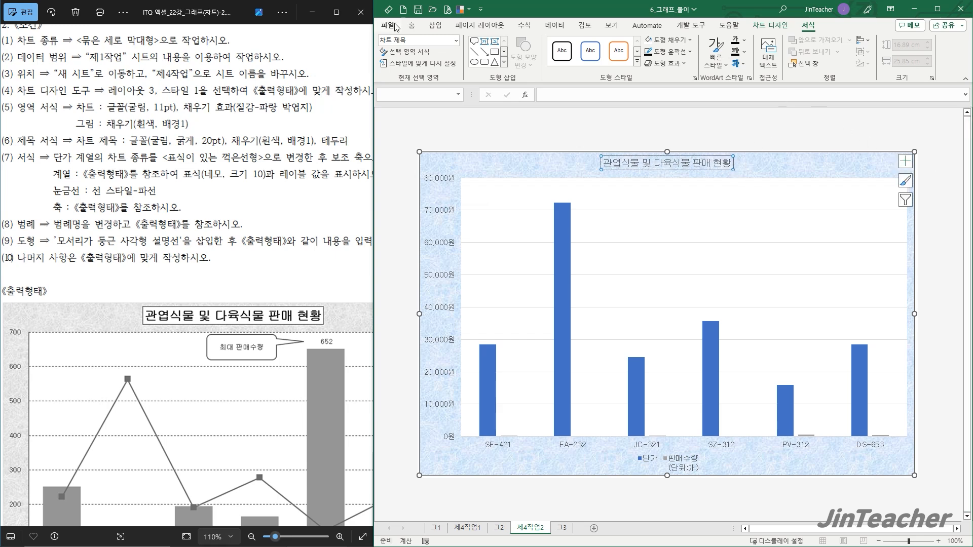
# Format the chart title as bold 20 pt text with a white fill (흰색, 배경 1)
pyautogui.click(410, 29)
pyautogui.click(528, 45)
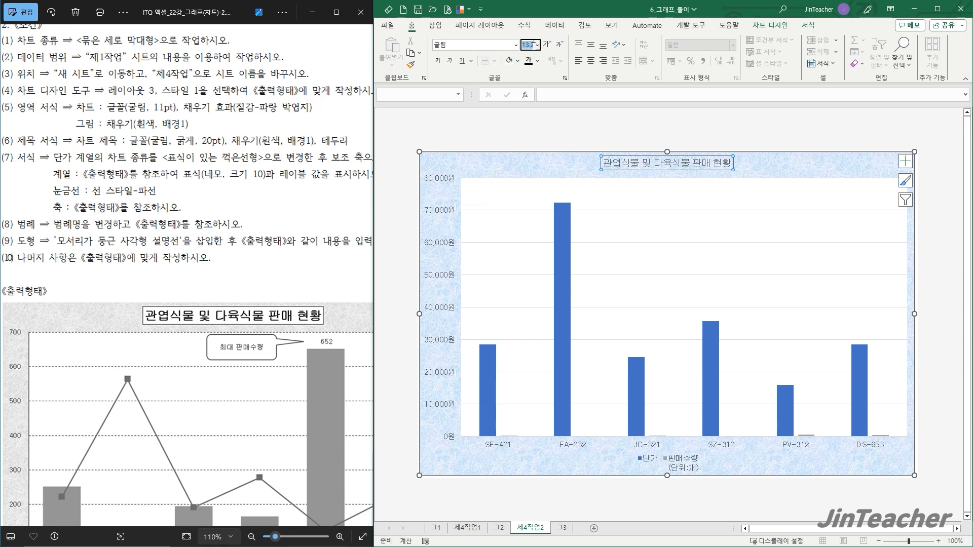
pyautogui.write('20')
pyautogui.press('Return')
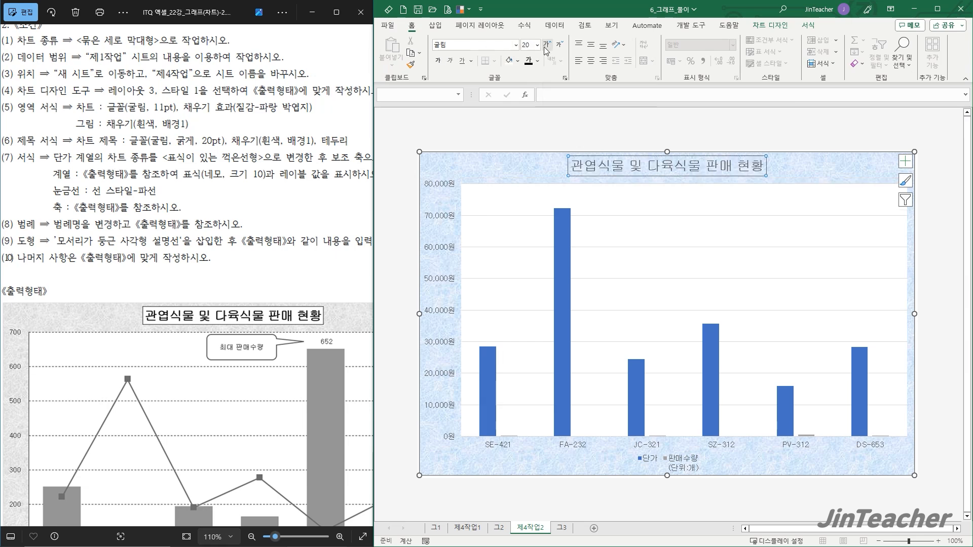
pyautogui.click(442, 64)
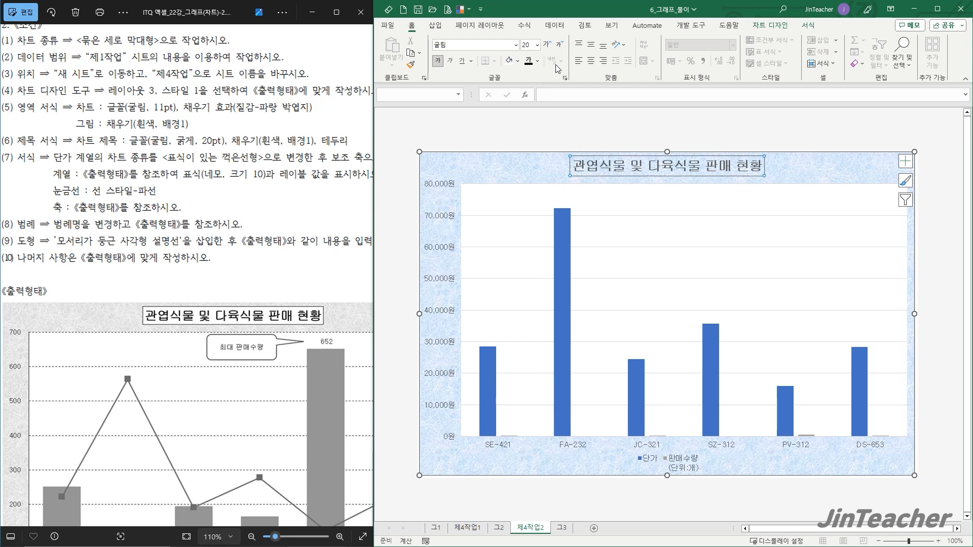
pyautogui.click(520, 61)
pyautogui.click(511, 103)
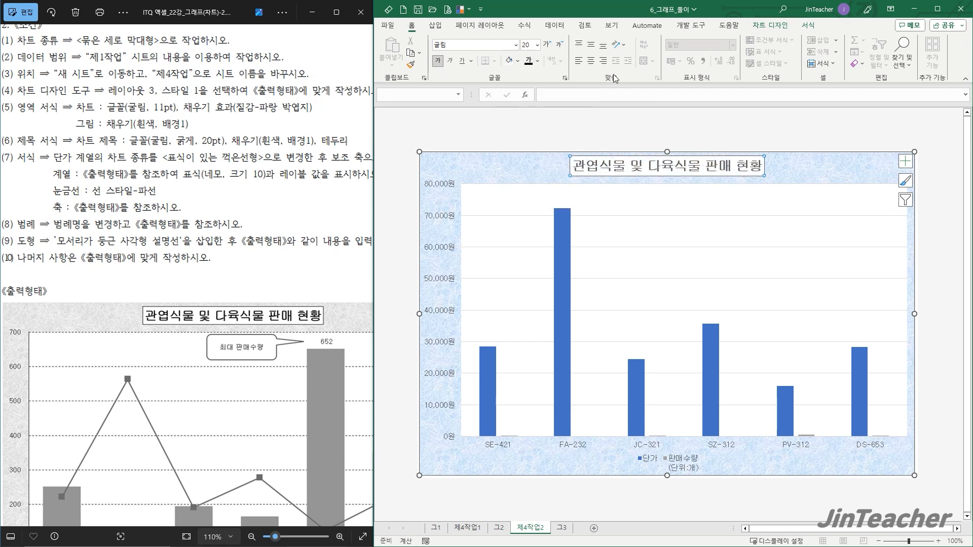
# Add a black outline around the chart title
pyautogui.click(809, 28)
pyautogui.click(668, 52)
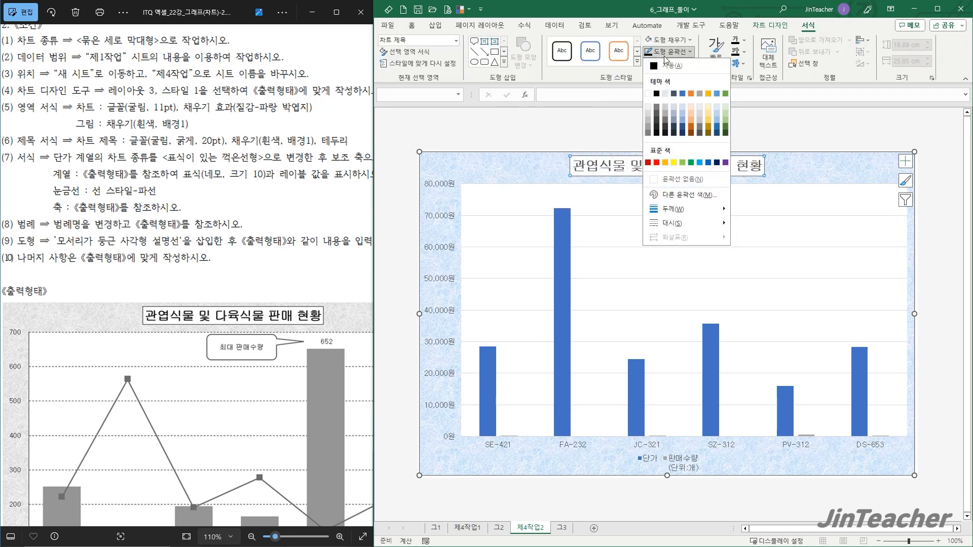
pyautogui.click(656, 94)
pyautogui.click(804, 174)
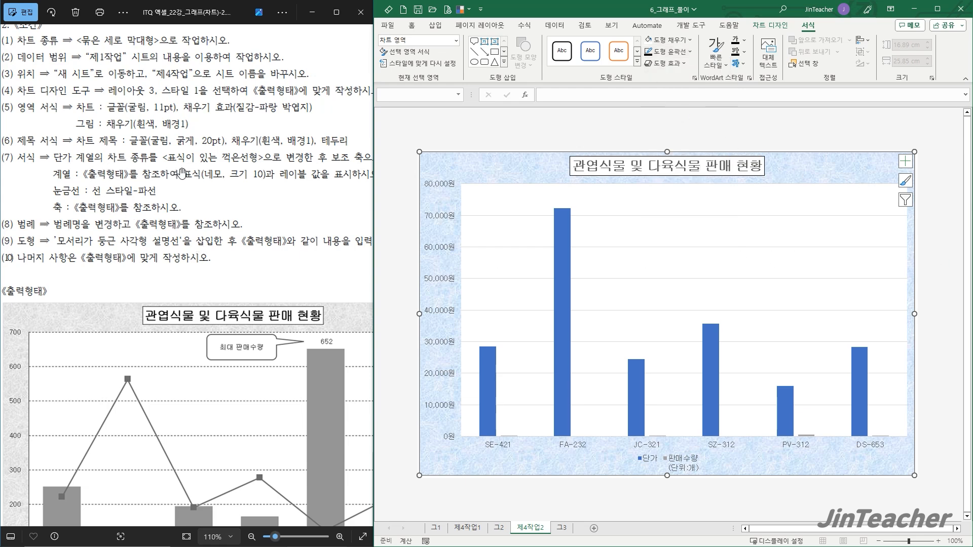
# Change the 단가 series to a line chart with markers (표식이 있는 꺾은선형) on the secondary axis
pyautogui.scroll(-1, 288, 209)
pyautogui.moveTo(287, 209); pyautogui.dragTo(266, 173)
pyautogui.scroll(-1, 265, 176)
pyautogui.scroll(-1, 265, 200)
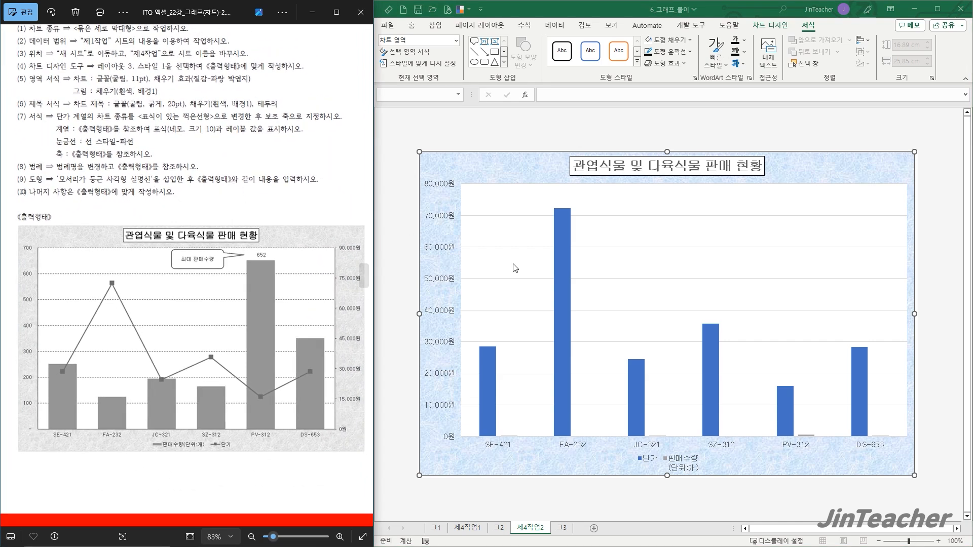
pyautogui.click(558, 239)
pyautogui.click(558, 239)
pyautogui.rightClick(559, 241)
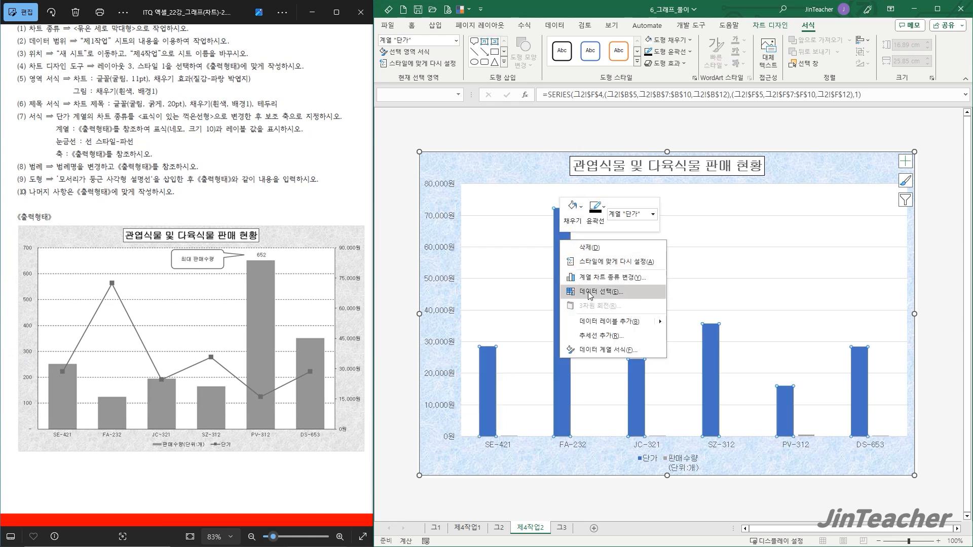
pyautogui.click(641, 278)
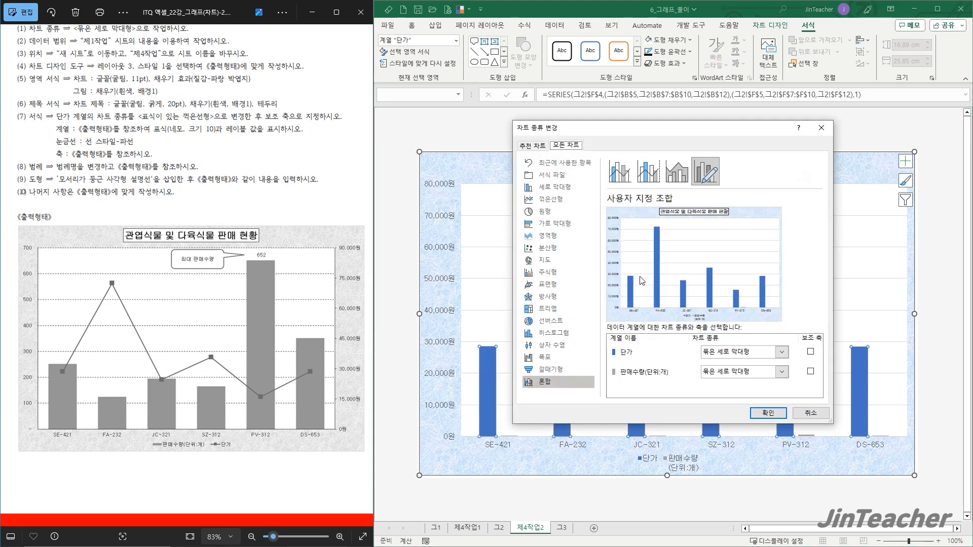
pyautogui.click(781, 352)
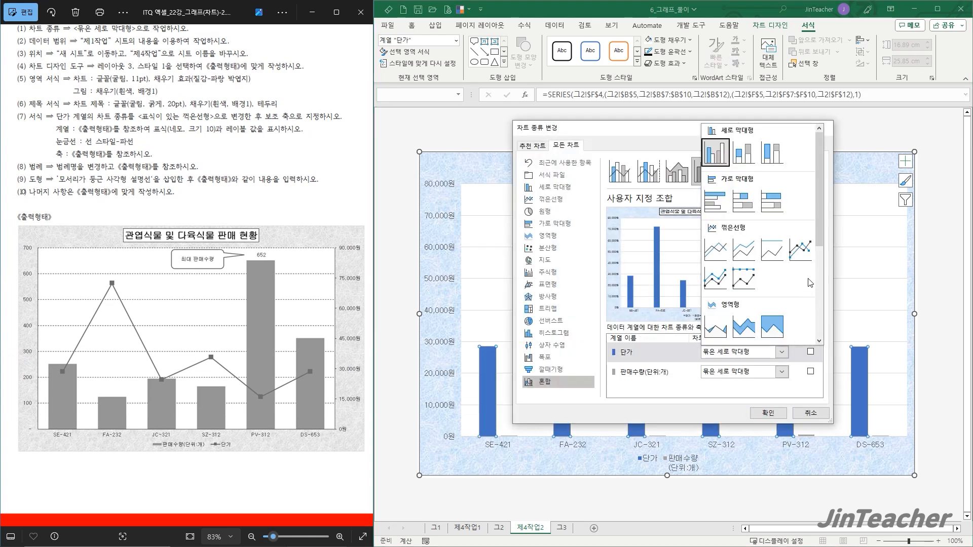
pyautogui.click(806, 255)
pyautogui.click(810, 352)
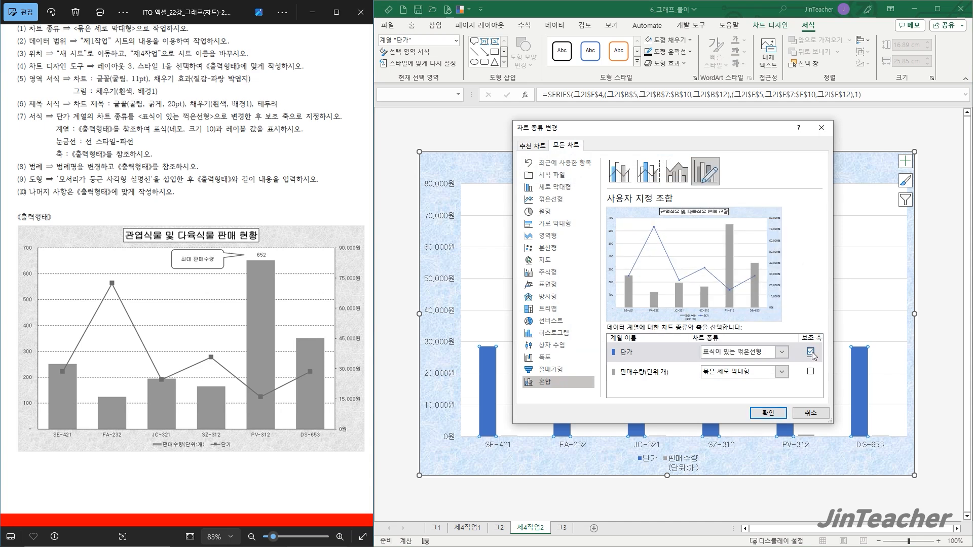
pyautogui.click(766, 413)
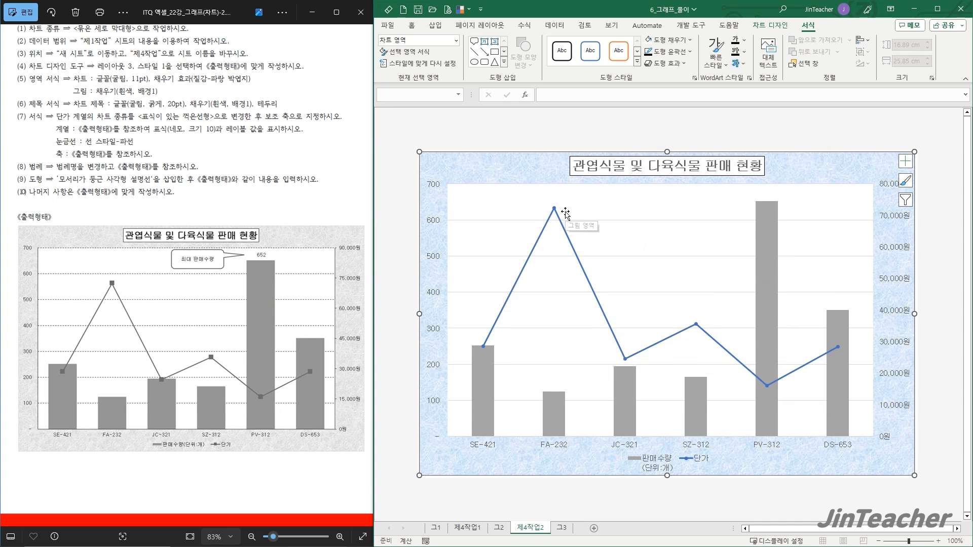
# Give the 단가 line series built-in square markers of size 10
pyautogui.doubleClick(538, 246)
pyautogui.click(845, 154)
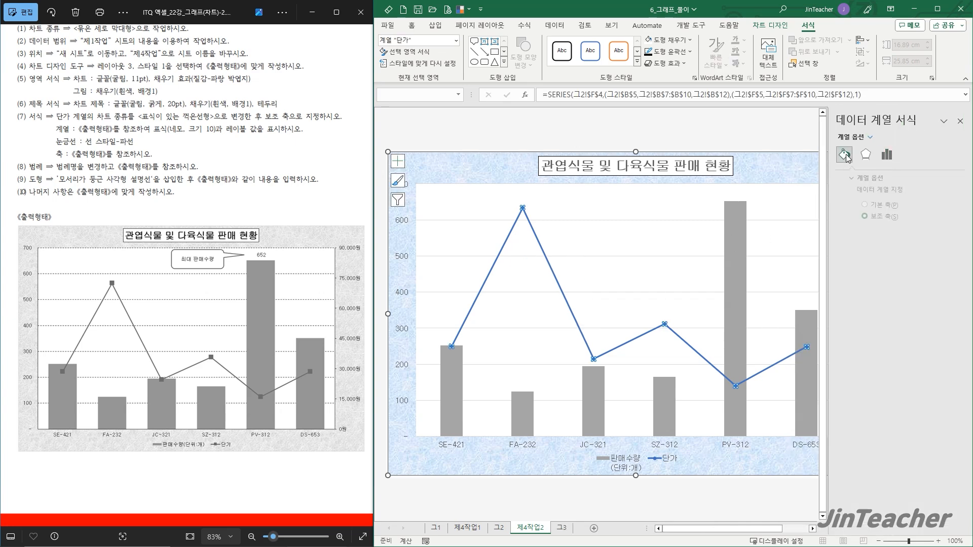
pyautogui.click(859, 192)
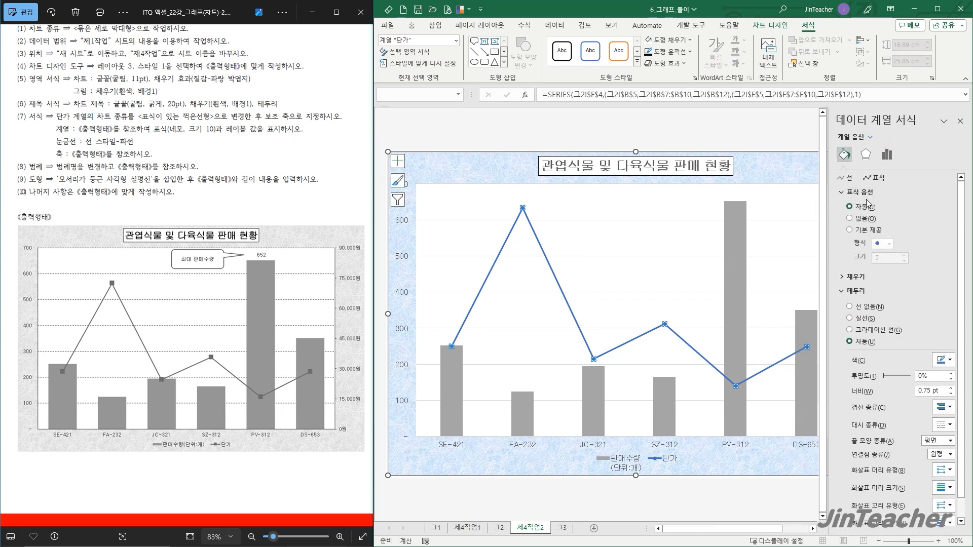
pyautogui.click(866, 231)
pyautogui.click(882, 244)
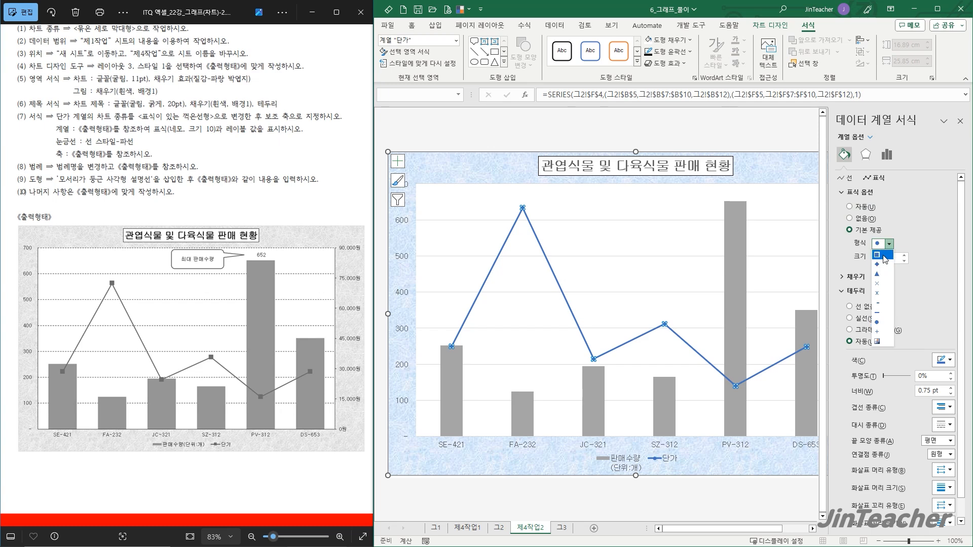
pyautogui.click(882, 256)
pyautogui.click(904, 255)
pyautogui.click(904, 256)
pyautogui.click(904, 256)
pyautogui.click(904, 255)
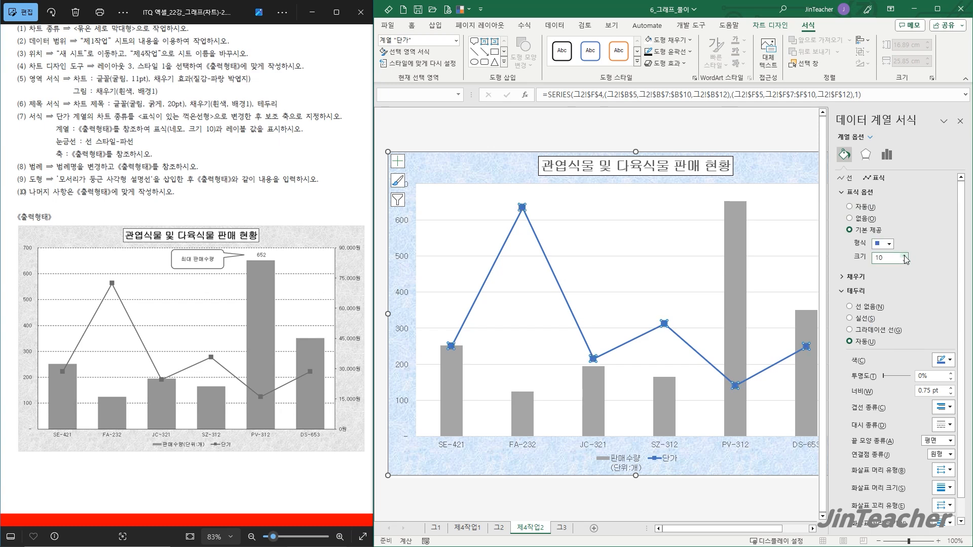
pyautogui.click(960, 121)
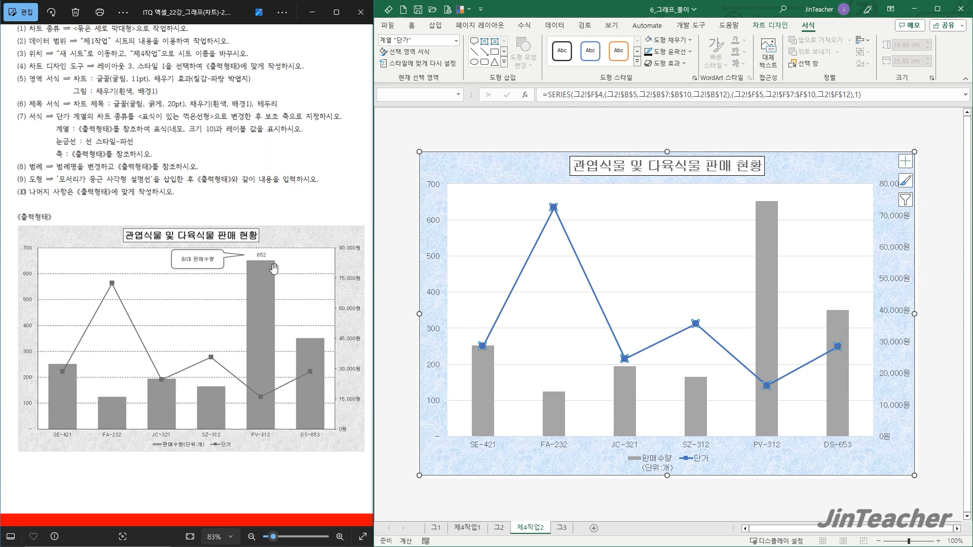
# Add an outside-end (바깥쪽 끝에) data label to only the PV-312 column of the 판매수량 series
pyautogui.click(700, 214)
pyautogui.click(768, 232)
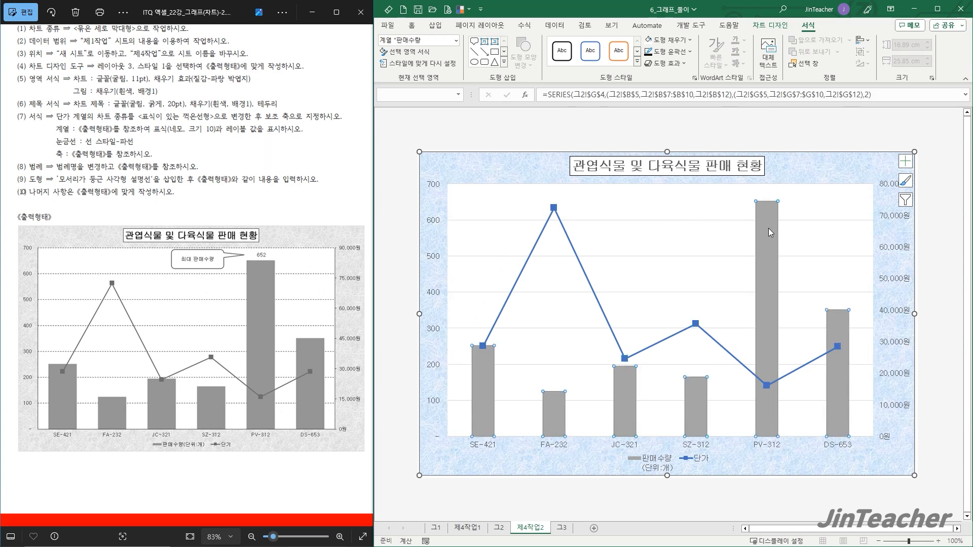
pyautogui.click(768, 229)
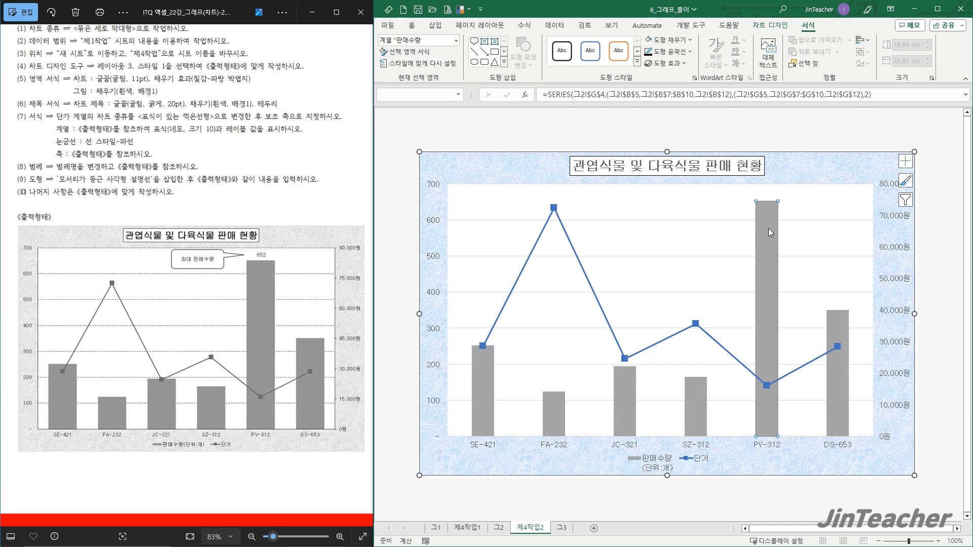
pyautogui.click(769, 25)
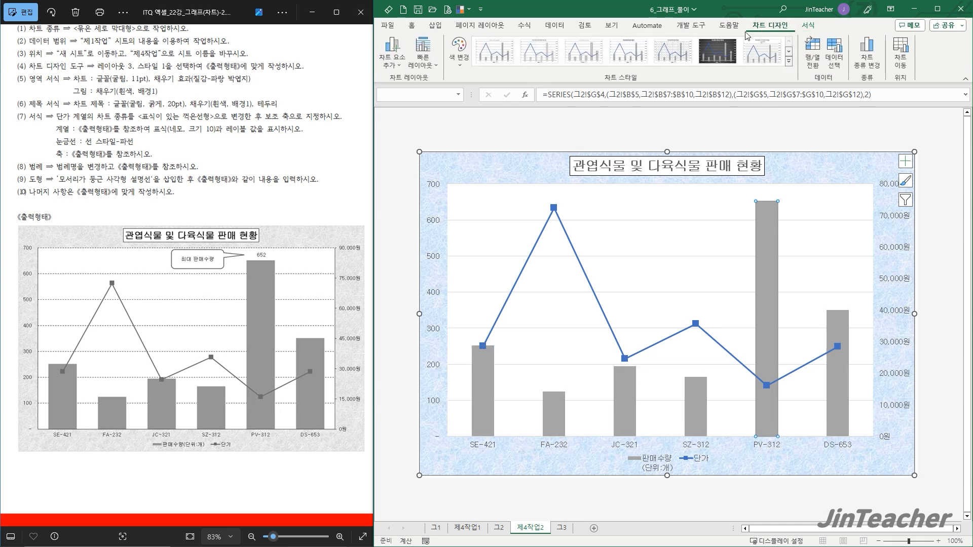
pyautogui.click(396, 74)
pyautogui.moveTo(407, 123)
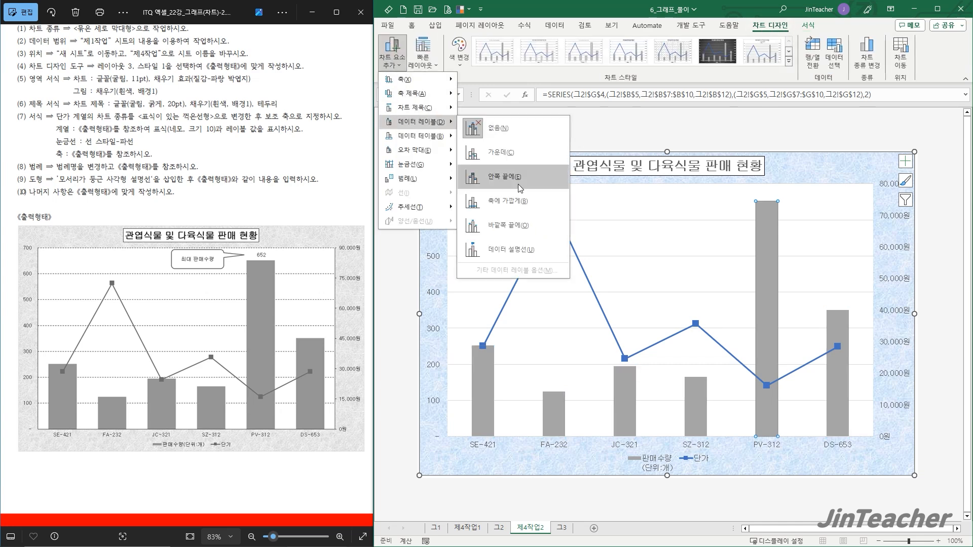
pyautogui.click(518, 232)
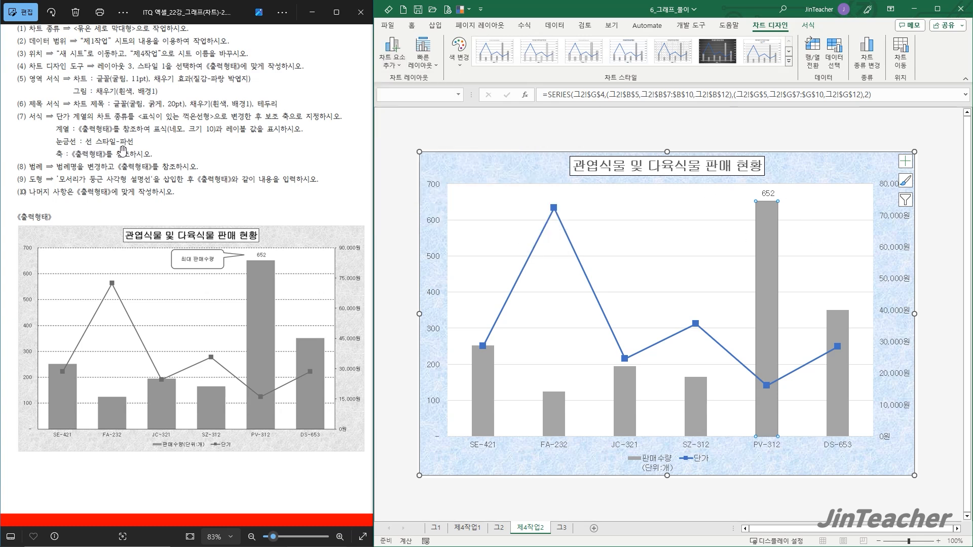
# Format the major gridlines of the primary vertical axis as black dashed lines (파선)
pyautogui.click(602, 261)
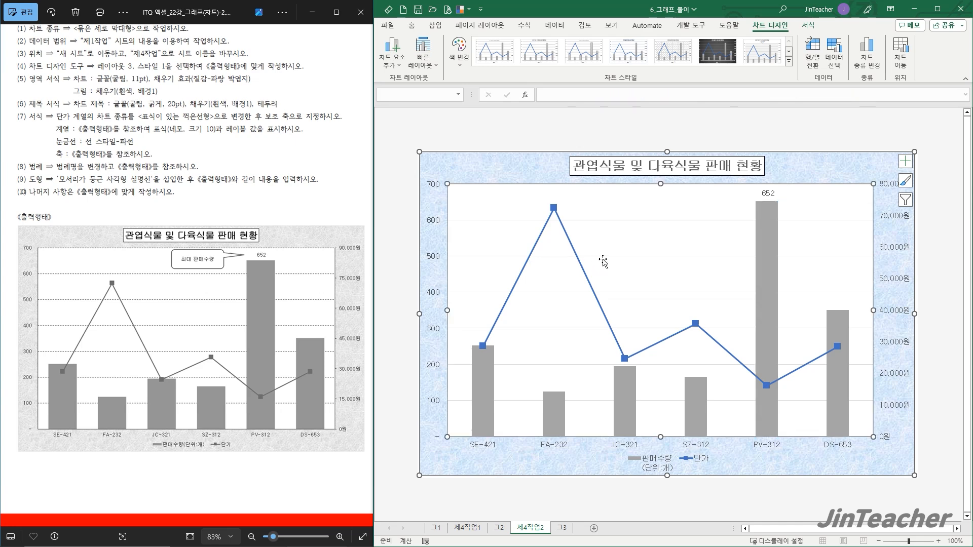
pyautogui.click(607, 256)
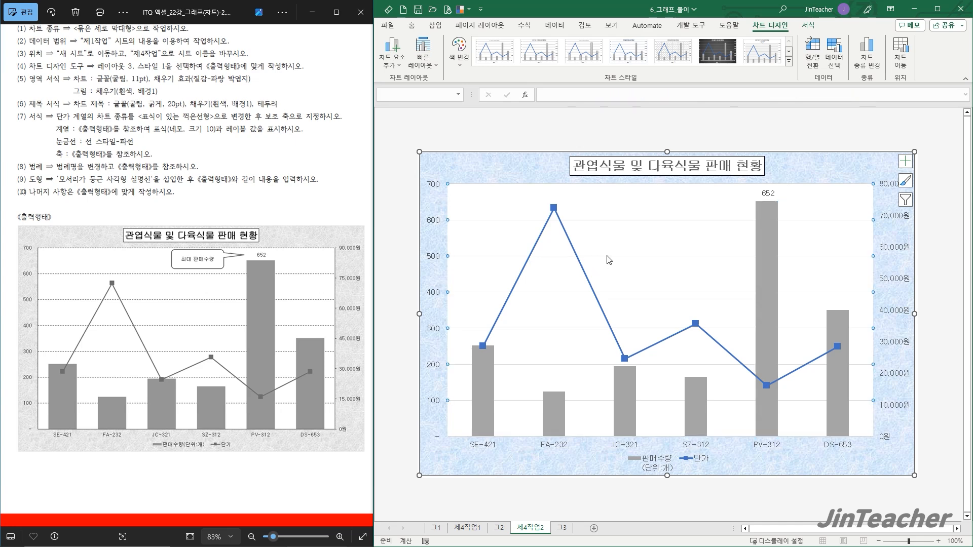
pyautogui.click(807, 25)
pyautogui.click(672, 53)
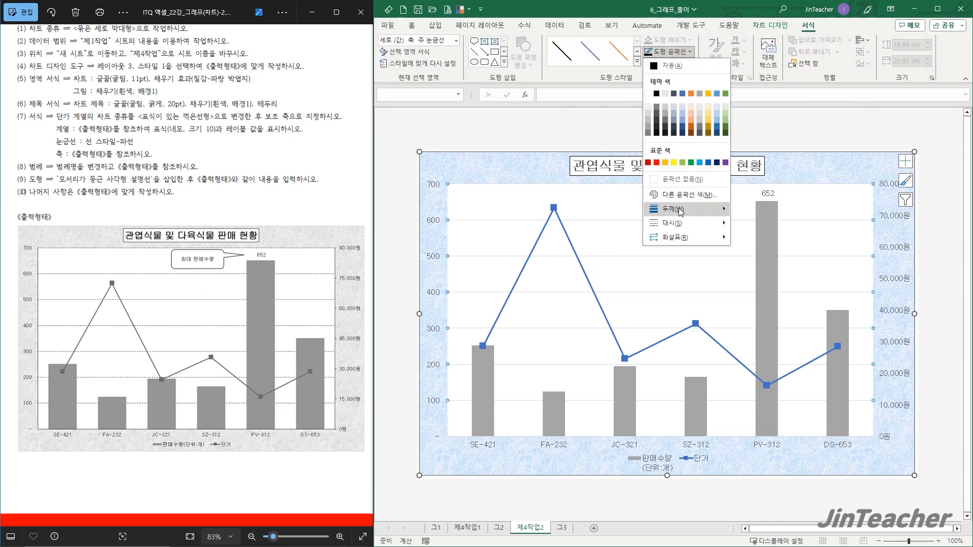
pyautogui.moveTo(674, 223)
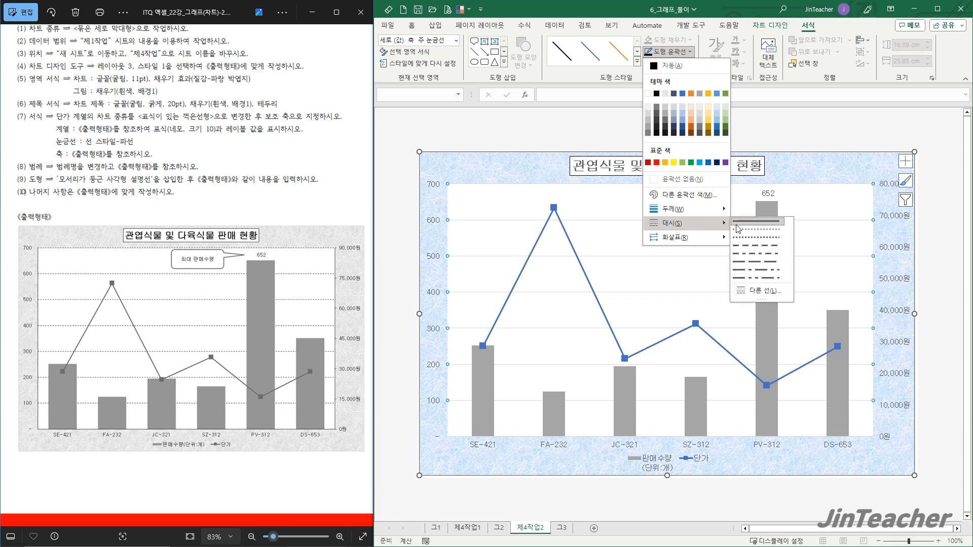
pyautogui.click(755, 246)
pyautogui.click(668, 53)
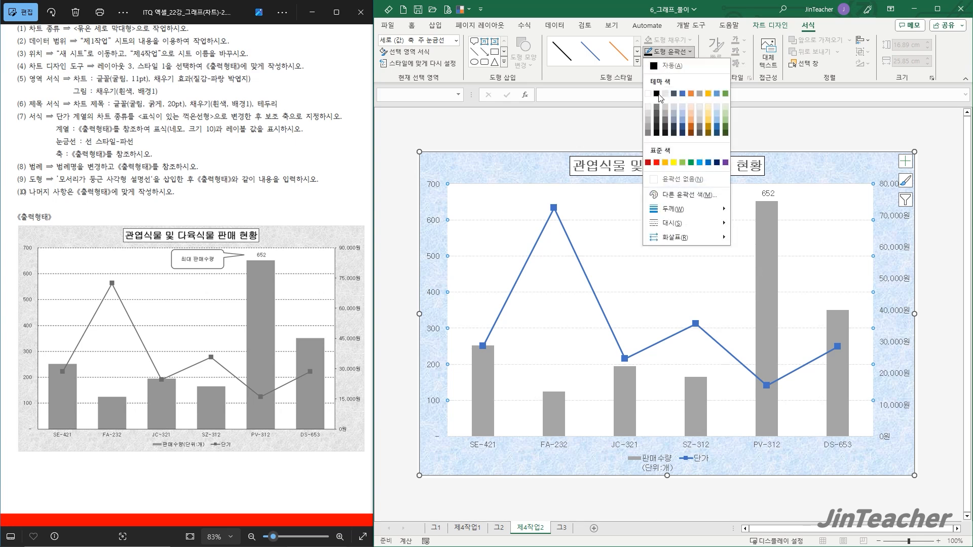
pyautogui.click(656, 94)
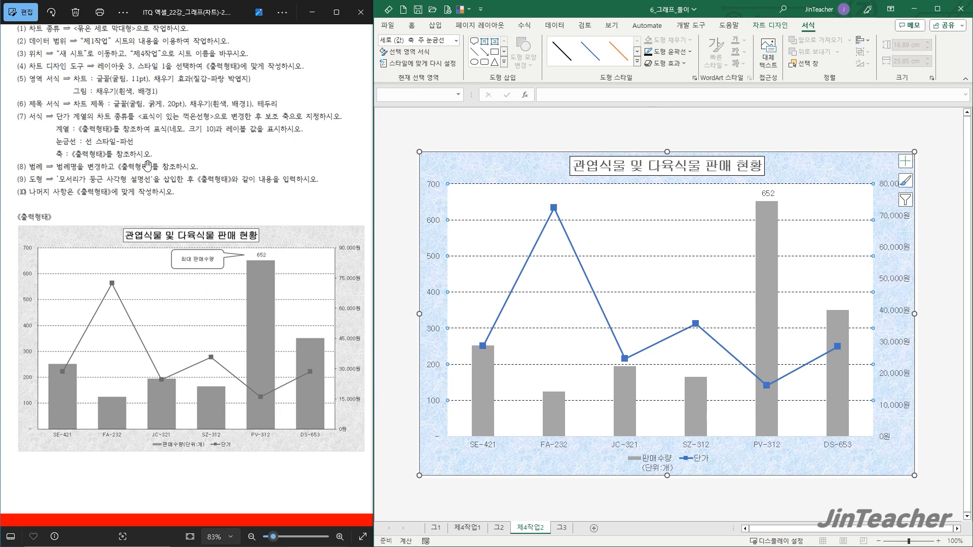
# Apply a black outline to the primary vertical, horizontal and secondary vertical axes
pyautogui.click(499, 173)
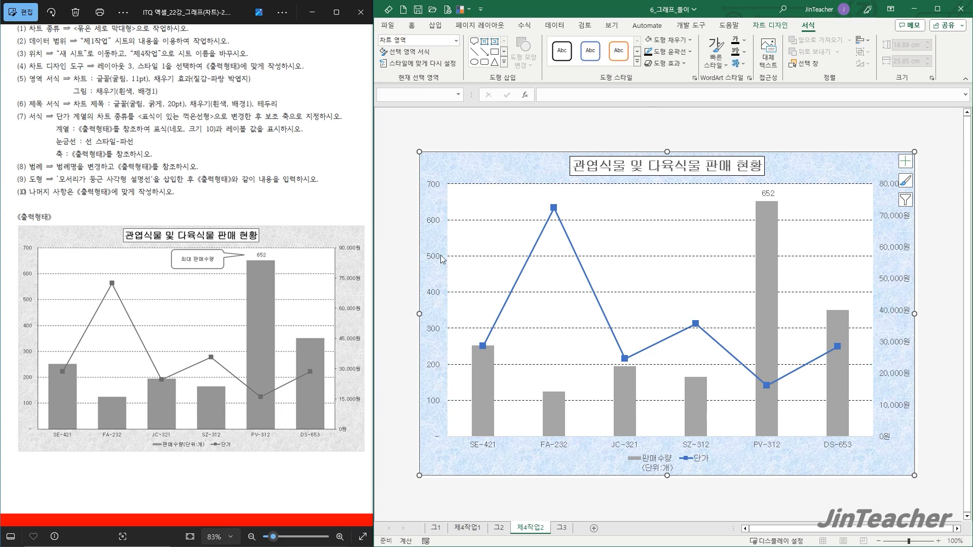
pyautogui.click(435, 225)
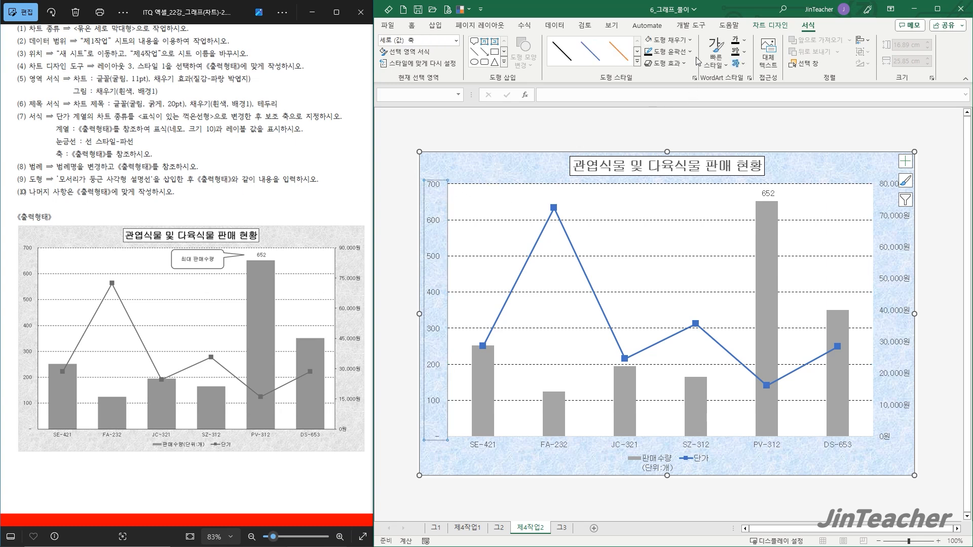
pyautogui.click(668, 51)
pyautogui.click(657, 94)
pyautogui.click(625, 445)
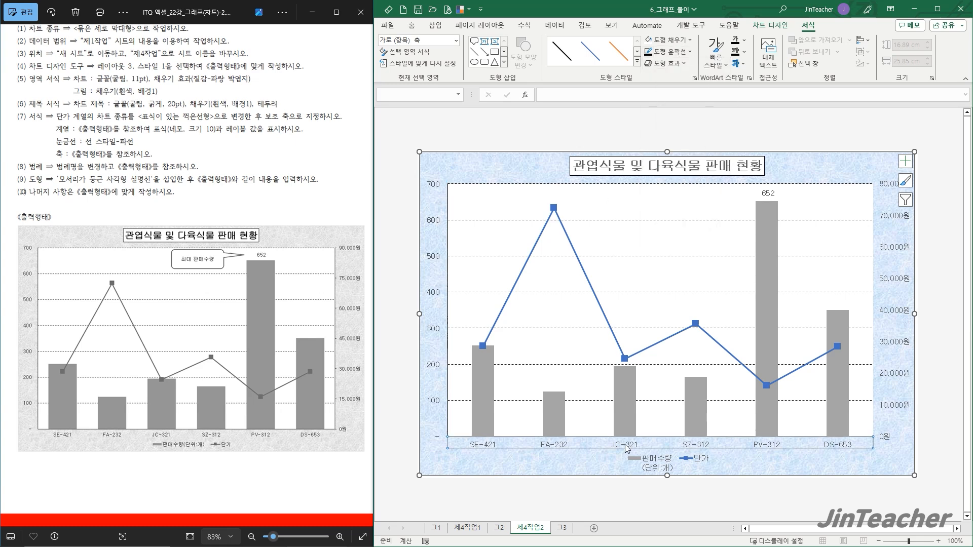
pyautogui.click(668, 51)
pyautogui.click(658, 95)
pyautogui.click(897, 221)
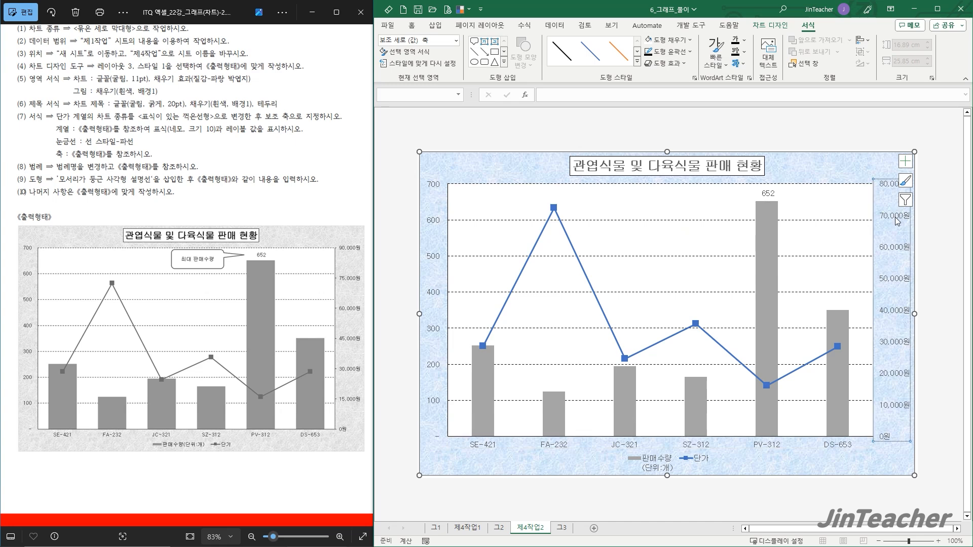
pyautogui.click(650, 54)
pyautogui.click(825, 162)
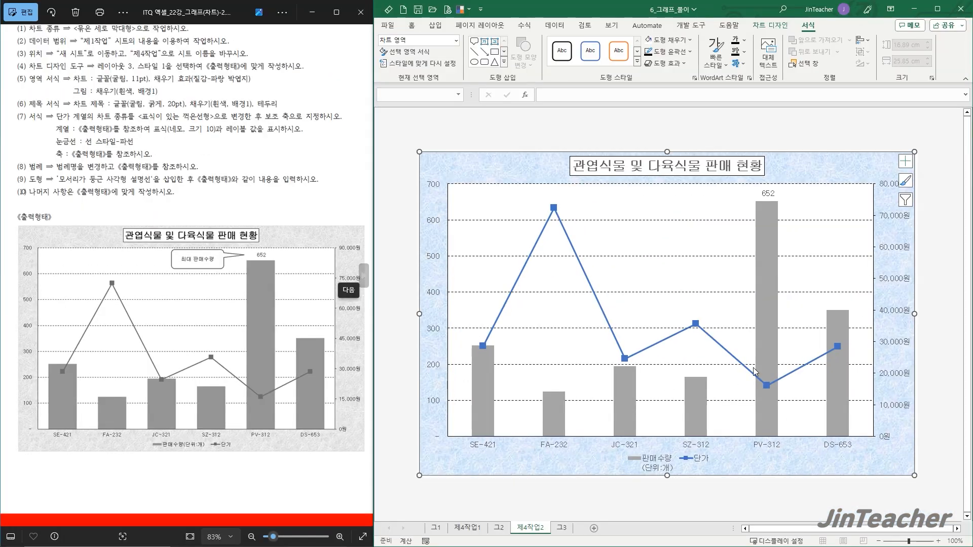
pyautogui.click(880, 135)
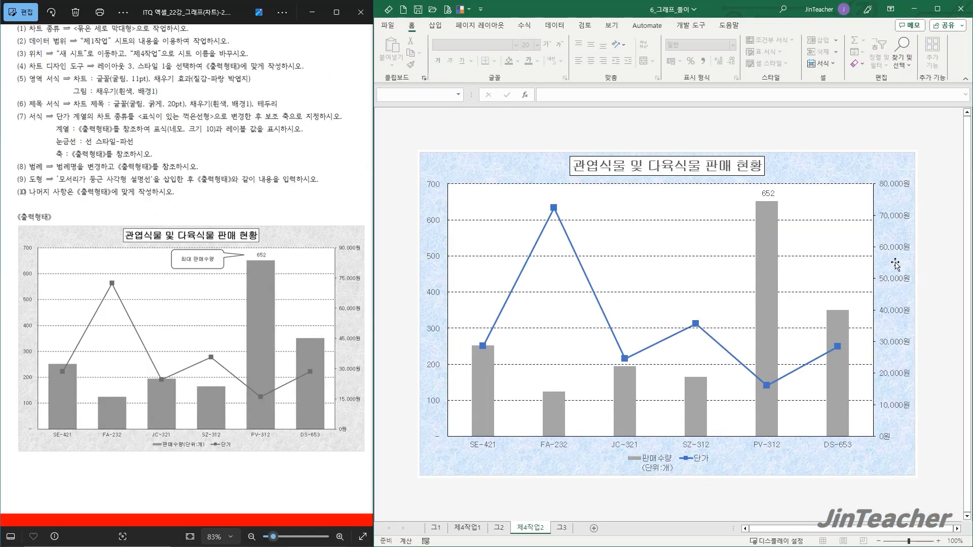
# Set the secondary vertical axis maximum to 90000 and its major unit to 15000
pyautogui.click(891, 283)
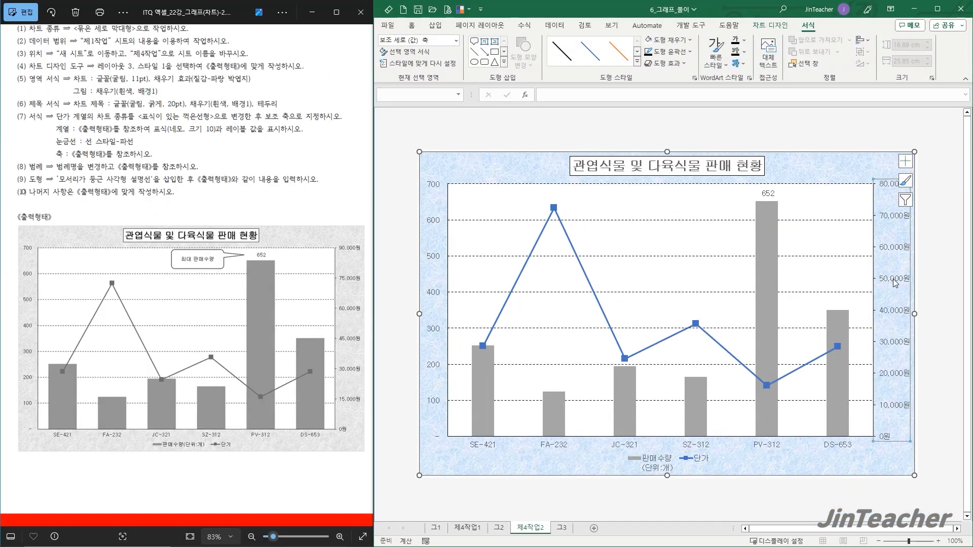
pyautogui.doubleClick(894, 282)
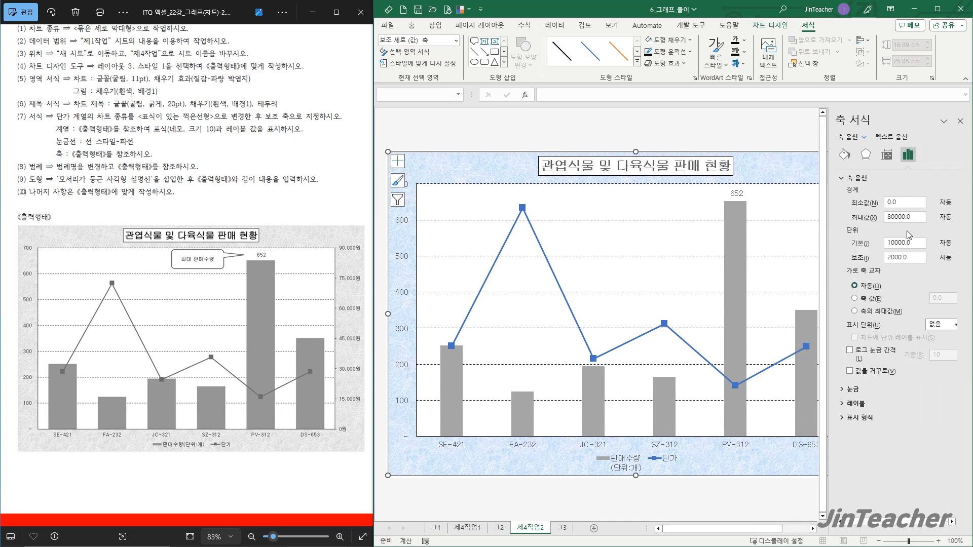
pyautogui.click(888, 217)
pyautogui.click(893, 245)
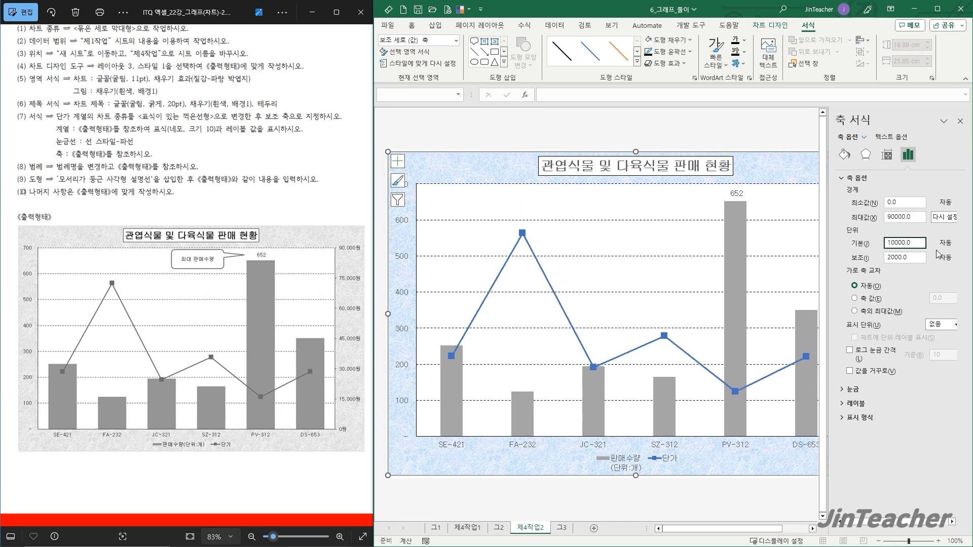
pyautogui.press('Return')
pyautogui.click(960, 121)
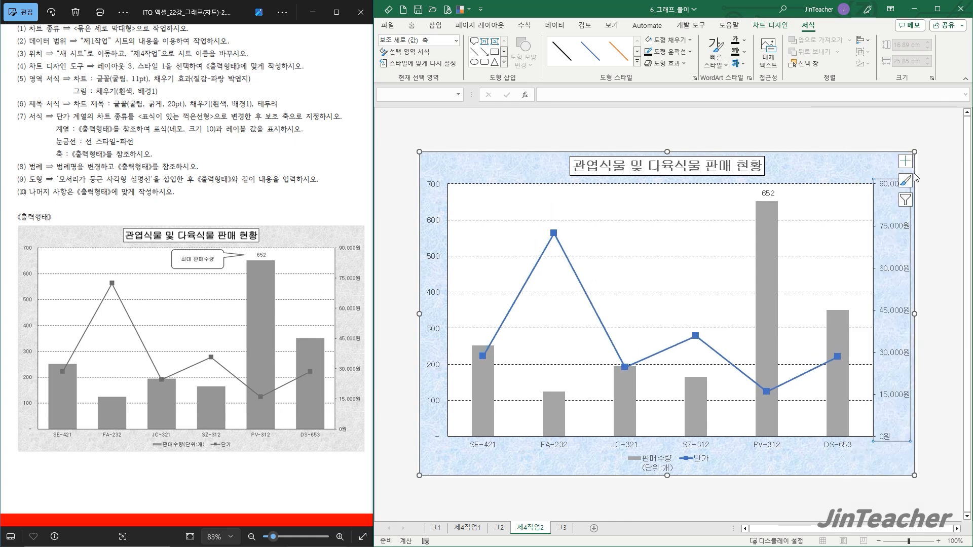
pyautogui.click(850, 140)
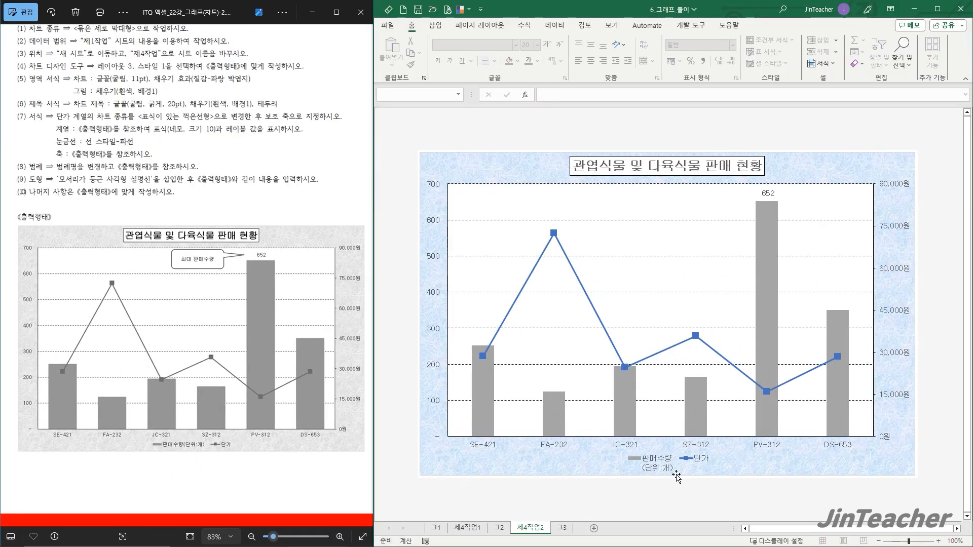
# Rename the 판매수량 series to the single-line text 판매수량(단위:개) in the chart's data source
pyautogui.click(528, 461)
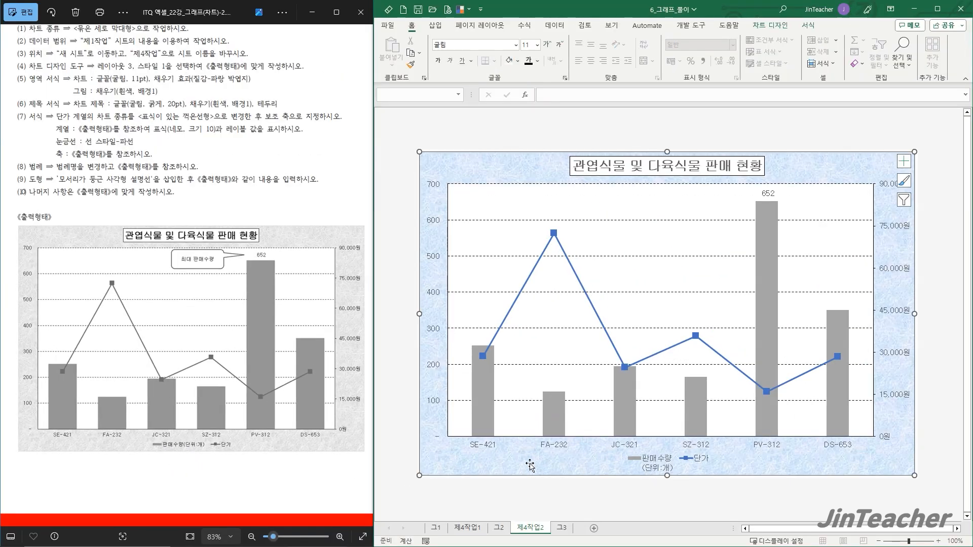
pyautogui.rightClick(531, 465)
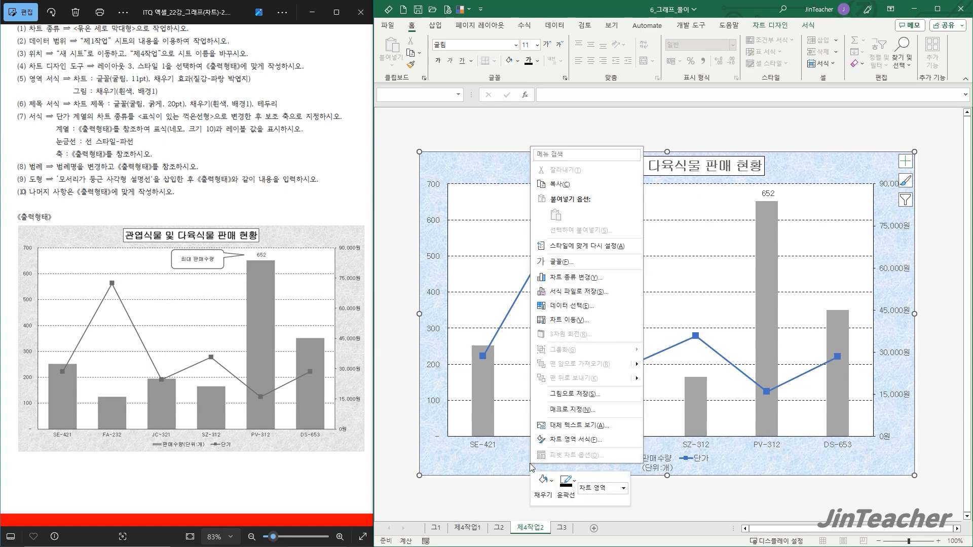
pyautogui.click(608, 308)
pyautogui.click(643, 265)
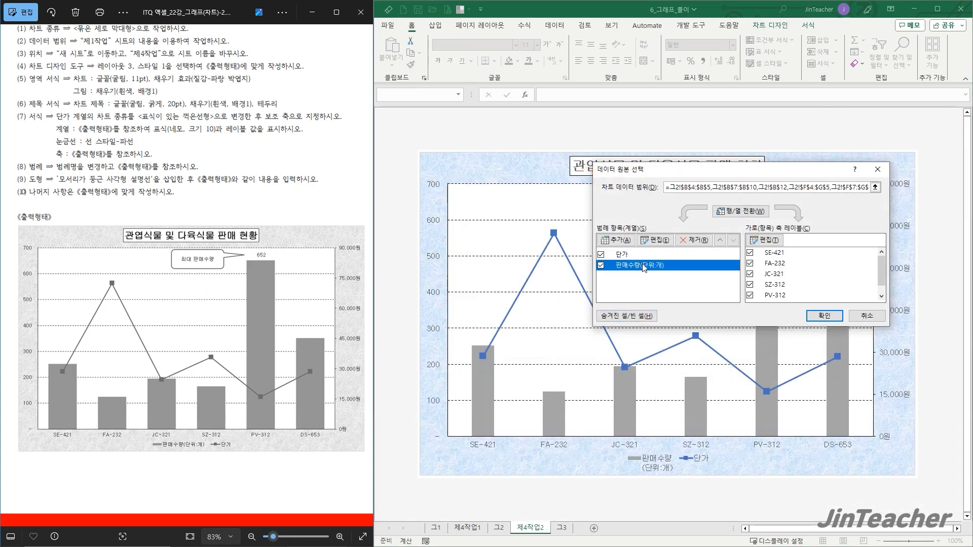
pyautogui.click(660, 242)
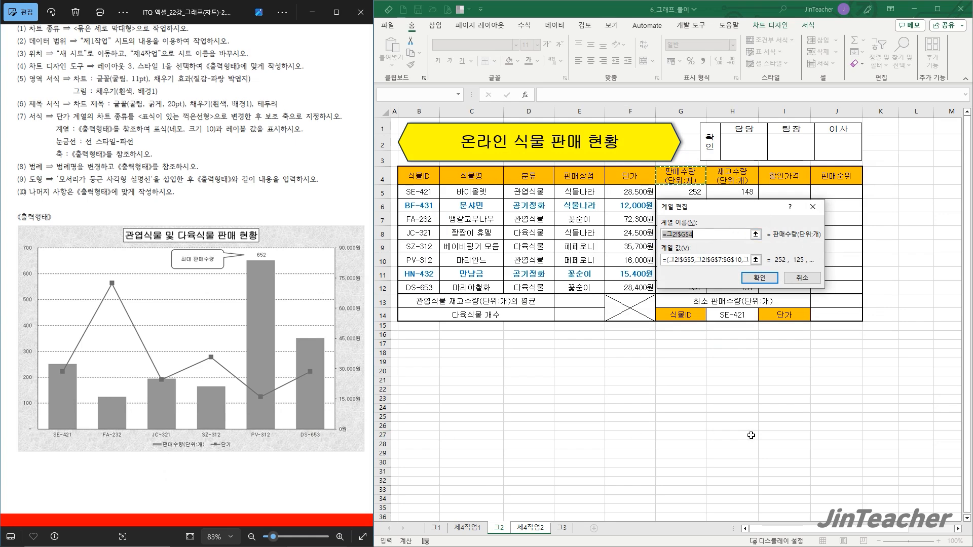
pyautogui.write('판매수량(단위:개')
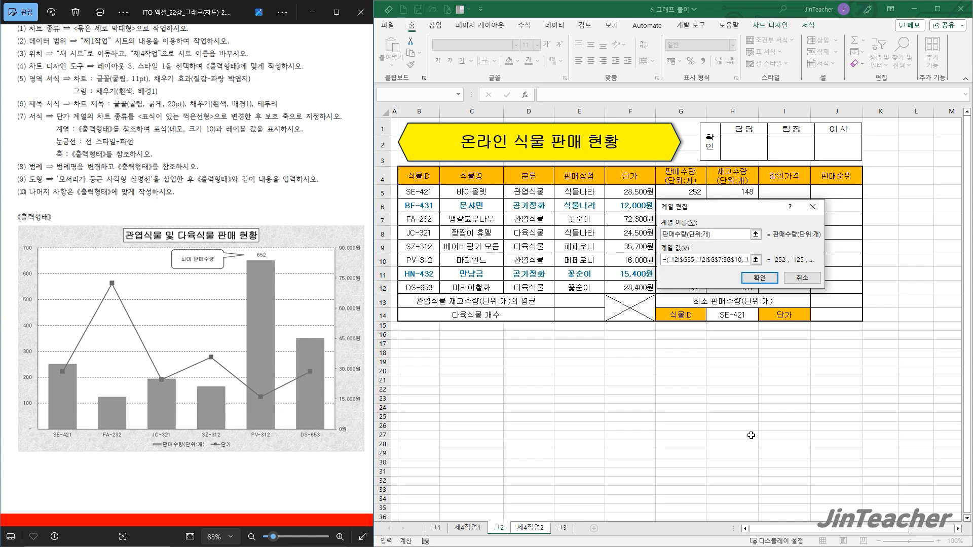
pyautogui.click(759, 278)
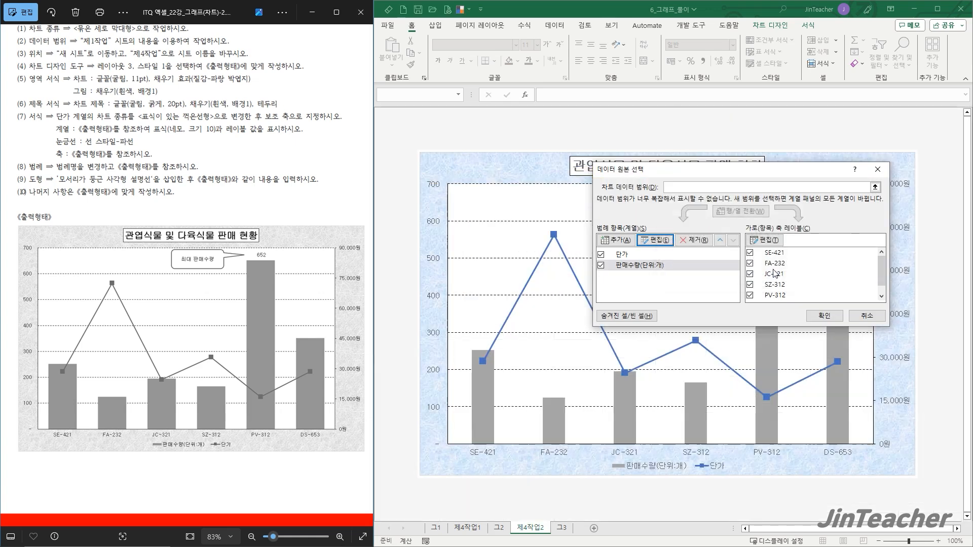
pyautogui.click(821, 313)
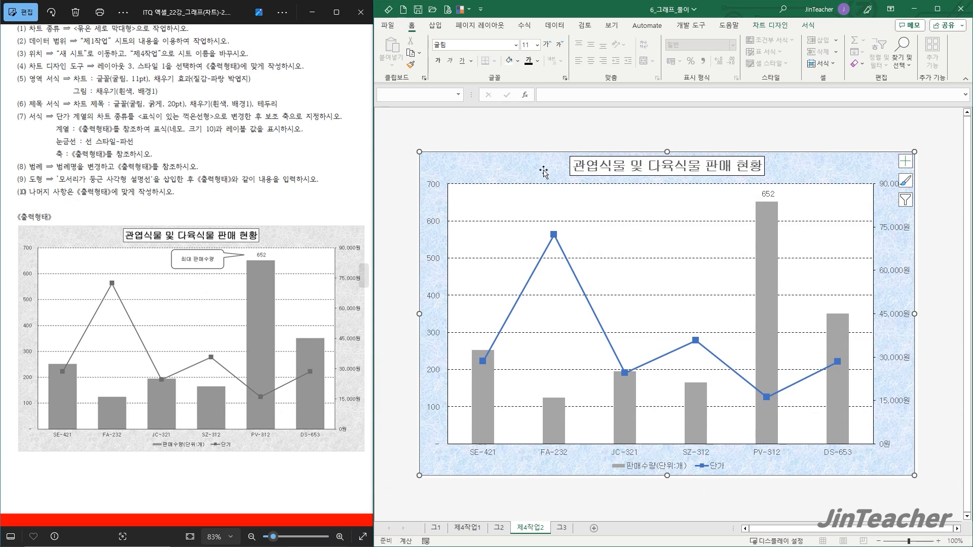
pyautogui.click(568, 145)
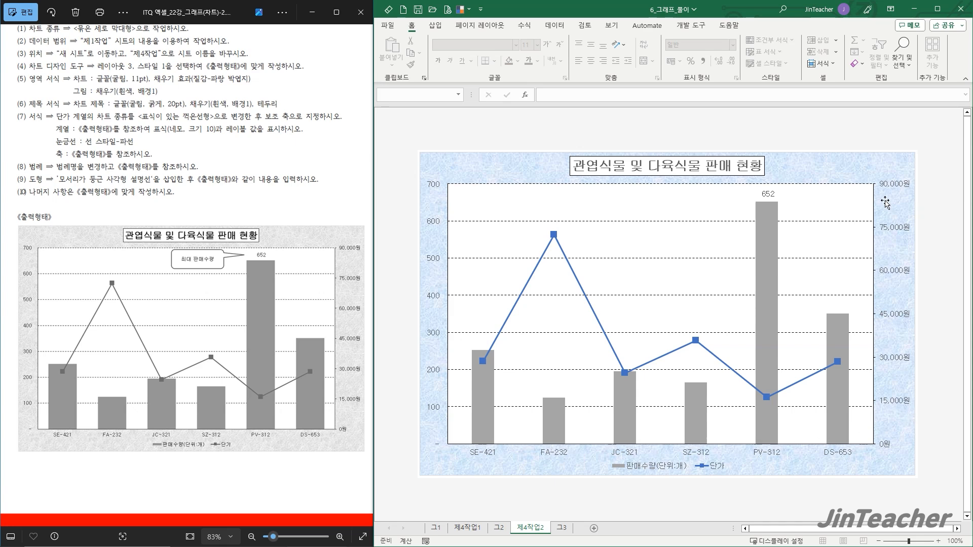
# Set the gap width (간격 너비) of the 판매수량(단위:개) columns to 75% and close the series formatting
pyautogui.doubleClick(623, 401)
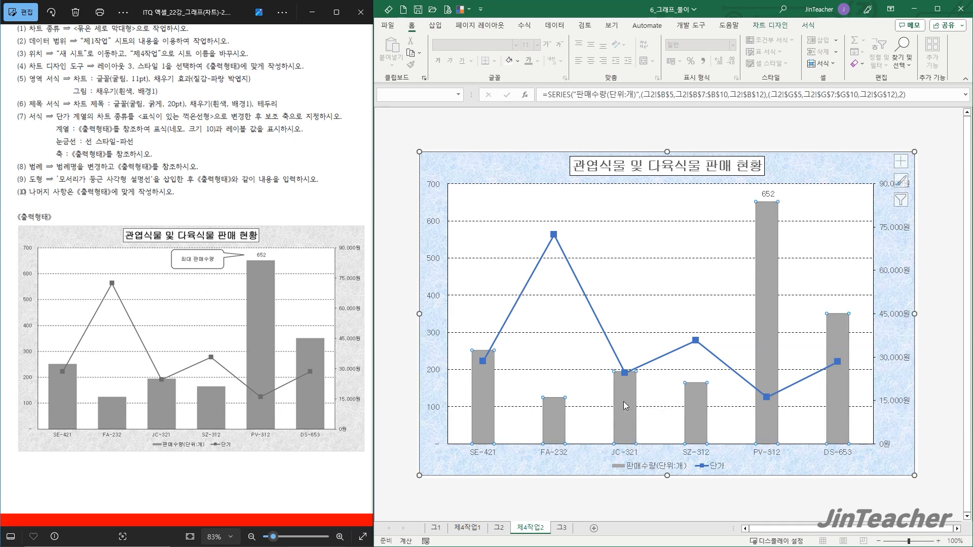
pyautogui.moveTo(938, 248); pyautogui.dragTo(895, 249)
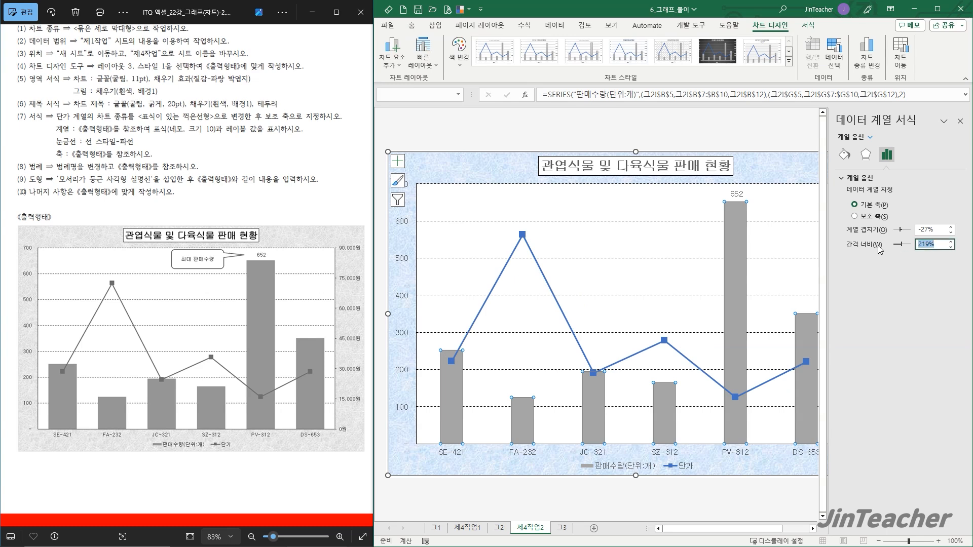
pyautogui.write('75')
pyautogui.press('Return')
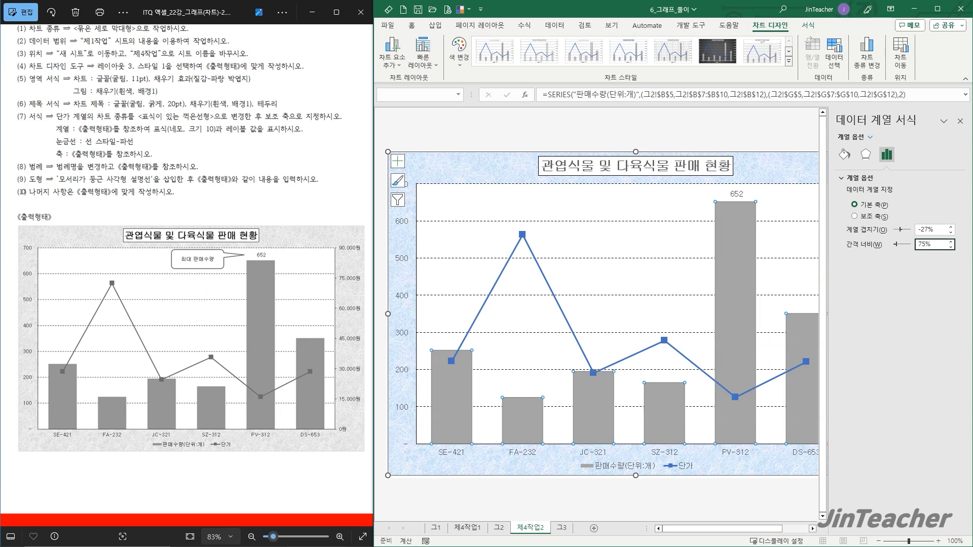
pyautogui.click(762, 138)
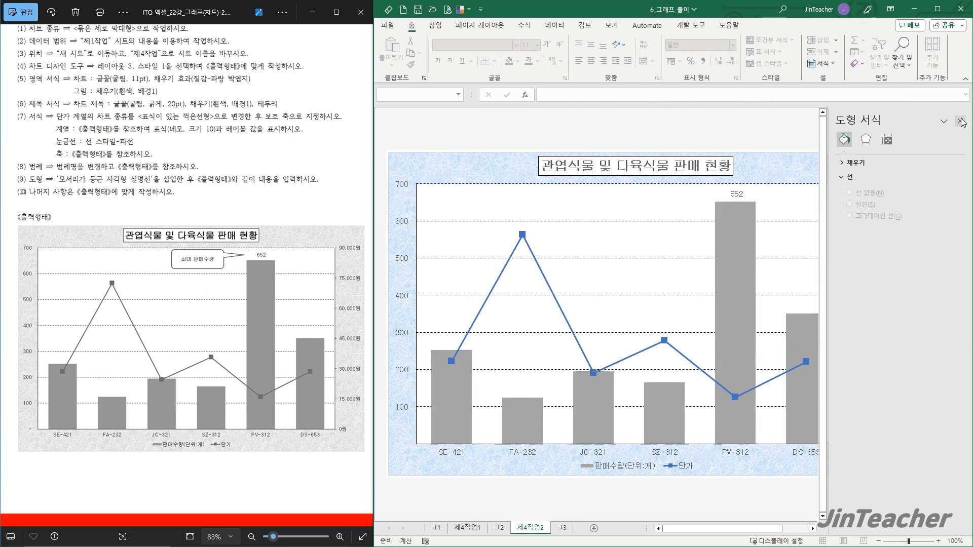
pyautogui.click(961, 121)
# Insert a rounded rectangular callout about 4.18 × 1.48 cm beside the PV-312 column's data label, containing the text 최대 판매수량
pyautogui.click(822, 177)
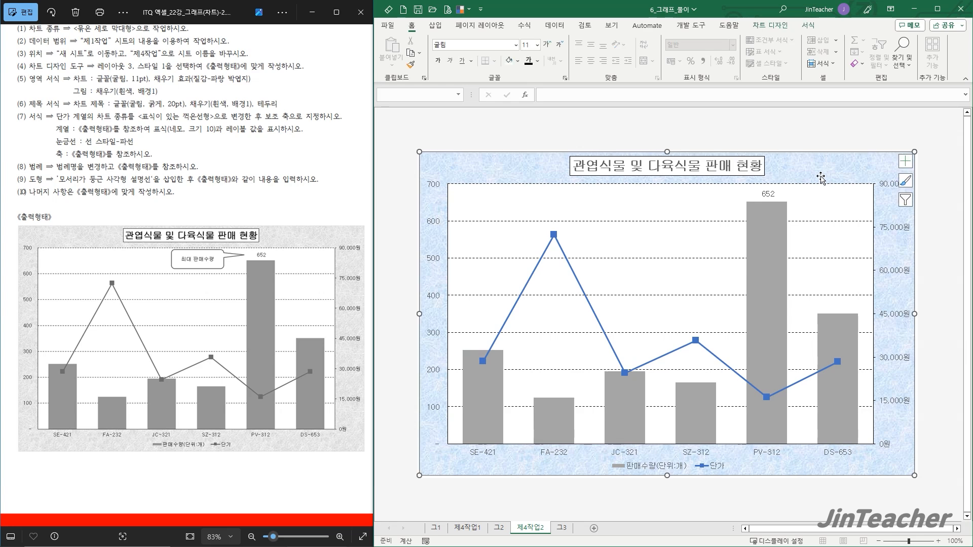
pyautogui.click(809, 25)
pyautogui.click(502, 71)
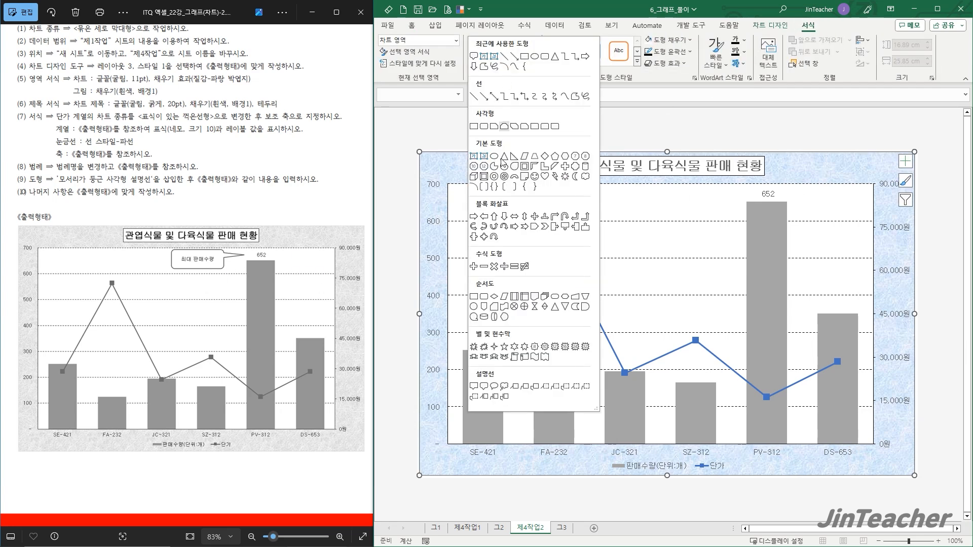
pyautogui.click(485, 388)
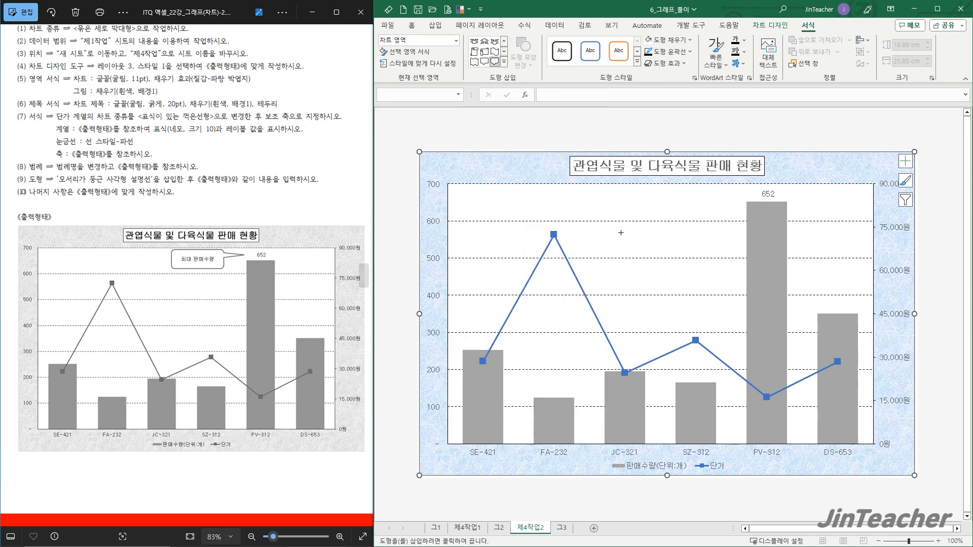
pyautogui.moveTo(639, 188); pyautogui.dragTo(720, 218)
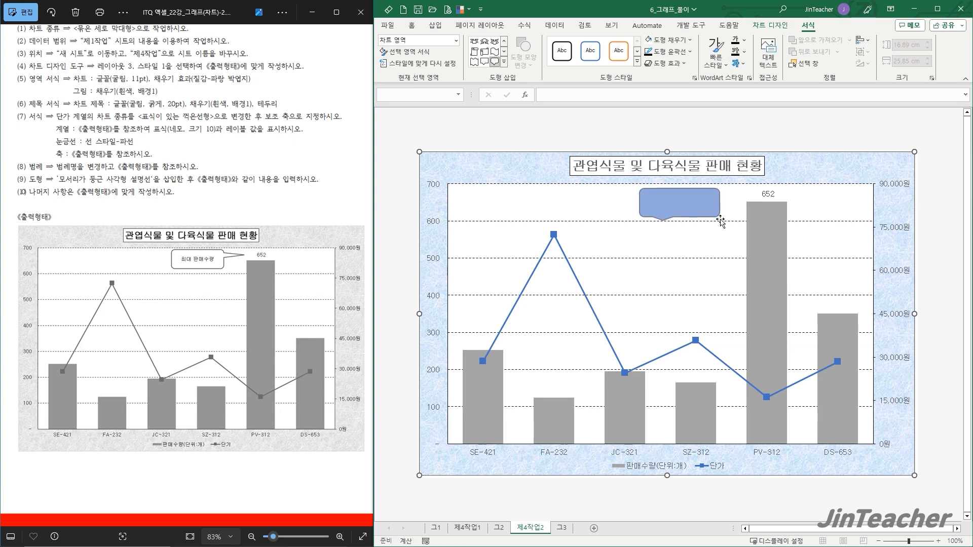
pyautogui.write('최대 판매수량')
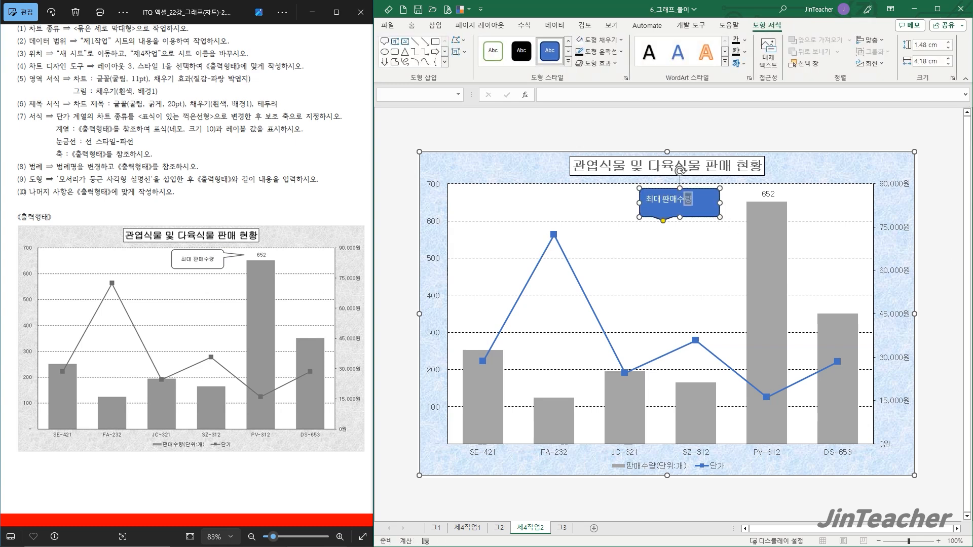
# Format the 최대 판매수량 callout text in the 굴림 font with black colour
pyautogui.click(712, 210)
pyautogui.click(413, 27)
pyautogui.click(484, 44)
pyautogui.write('ㄱ')
pyautogui.press('Return')
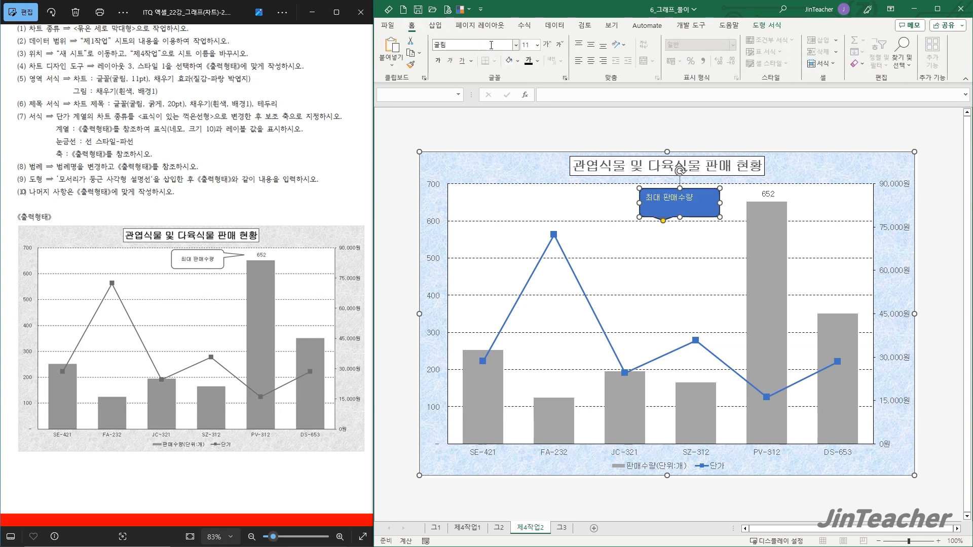
pyautogui.click(538, 61)
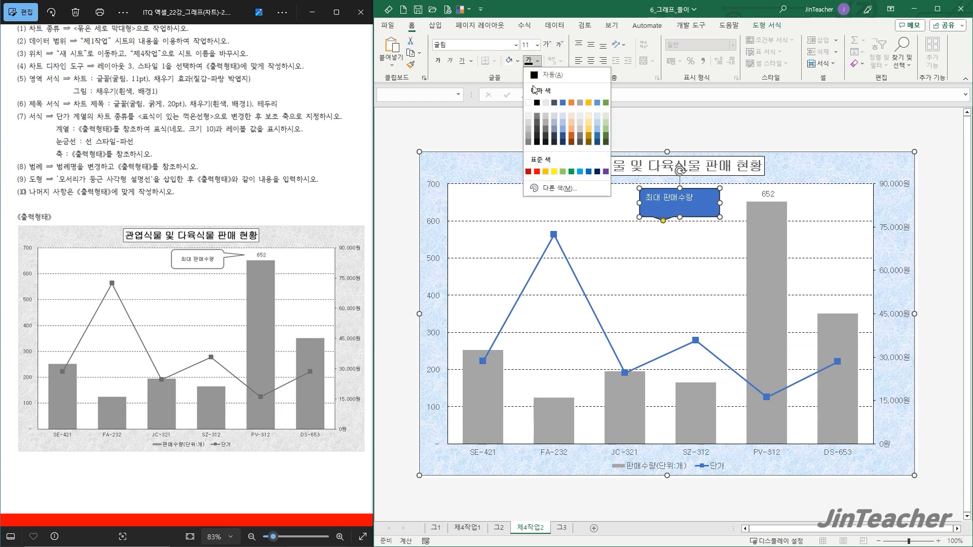
pyautogui.click(537, 103)
# Fill the 최대 판매수량 callout with white and centre its text horizontally and vertically
pyautogui.click(518, 61)
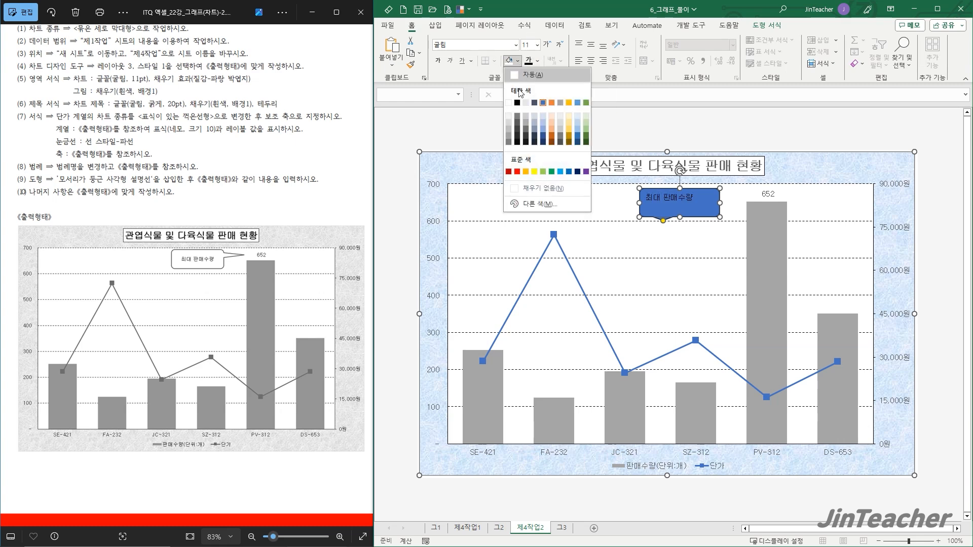
pyautogui.click(509, 103)
pyautogui.click(590, 45)
pyautogui.click(591, 61)
pyautogui.click(693, 231)
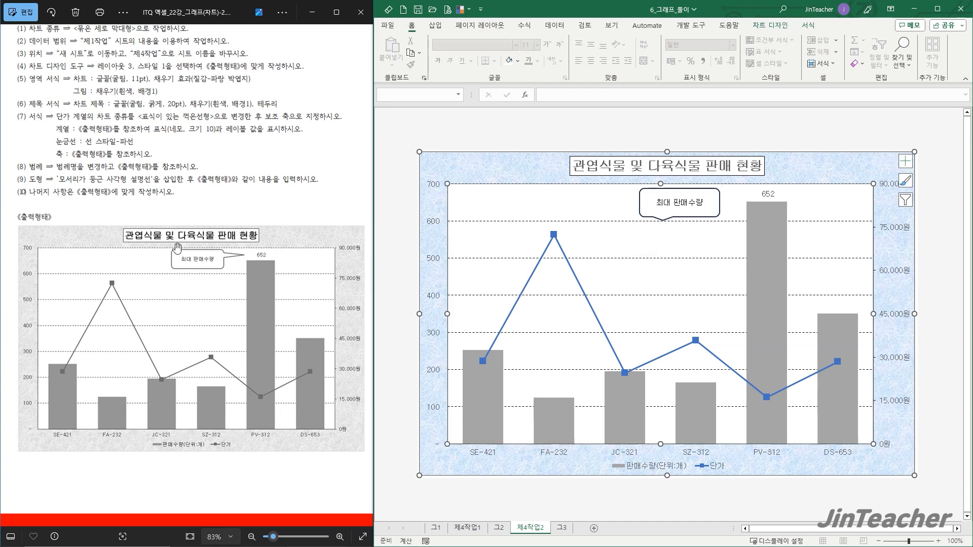
# Point the callout's tail at the data label above the PV-312 column
pyautogui.click(713, 203)
pyautogui.moveTo(719, 202); pyautogui.dragTo(748, 198)
pyautogui.click(805, 168)
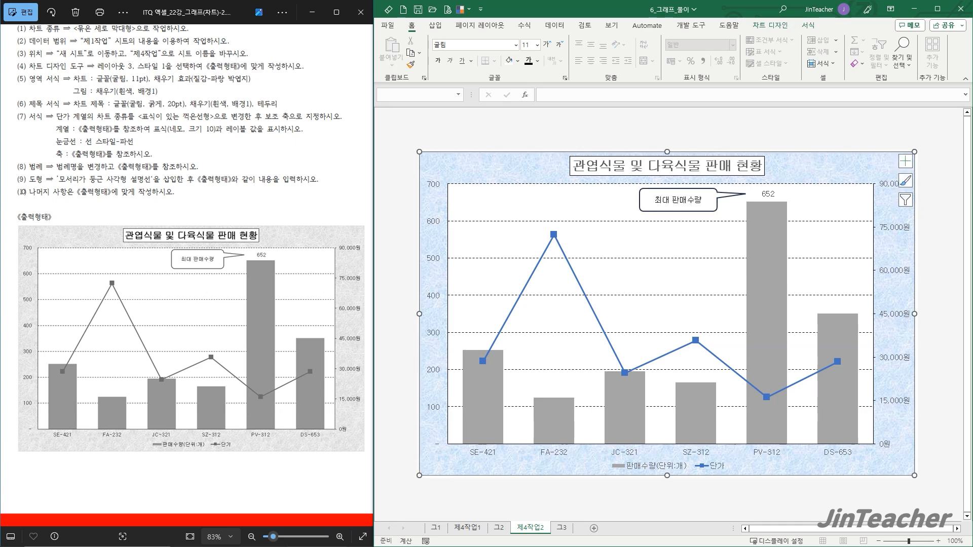
# Adjust the height of the 최대 판매수량 callout to match the sample output
pyautogui.click(713, 210)
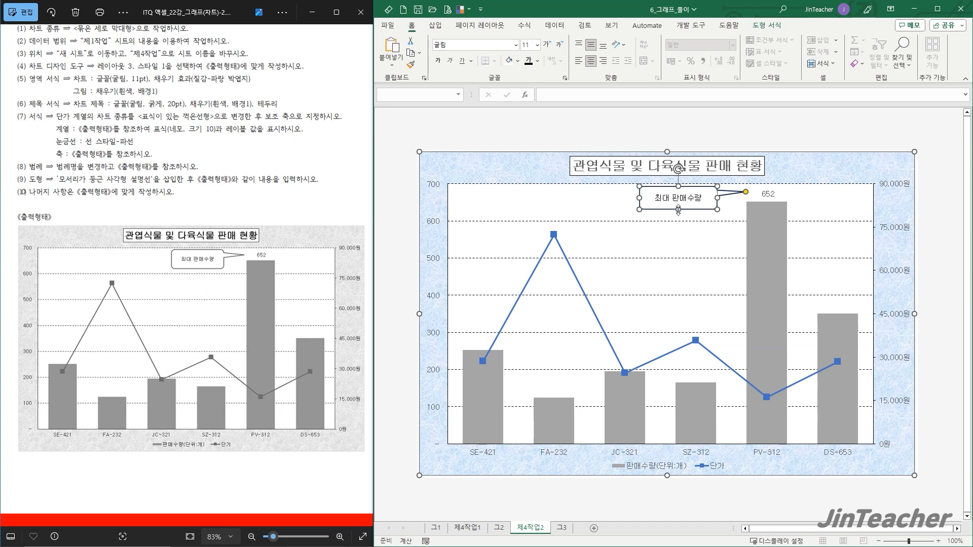
pyautogui.moveTo(678, 209); pyautogui.dragTo(678, 214)
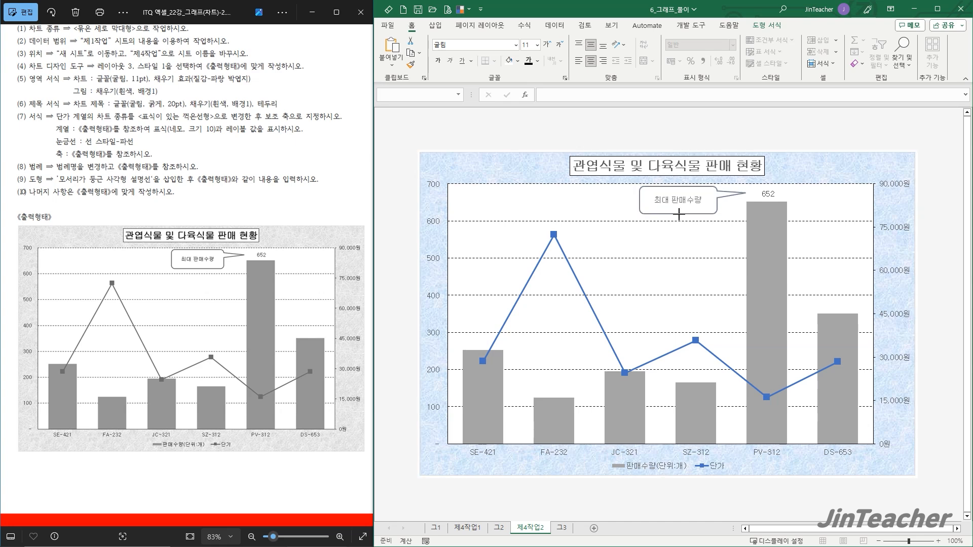
pyautogui.moveTo(679, 215); pyautogui.dragTo(679, 216)
pyautogui.click(684, 243)
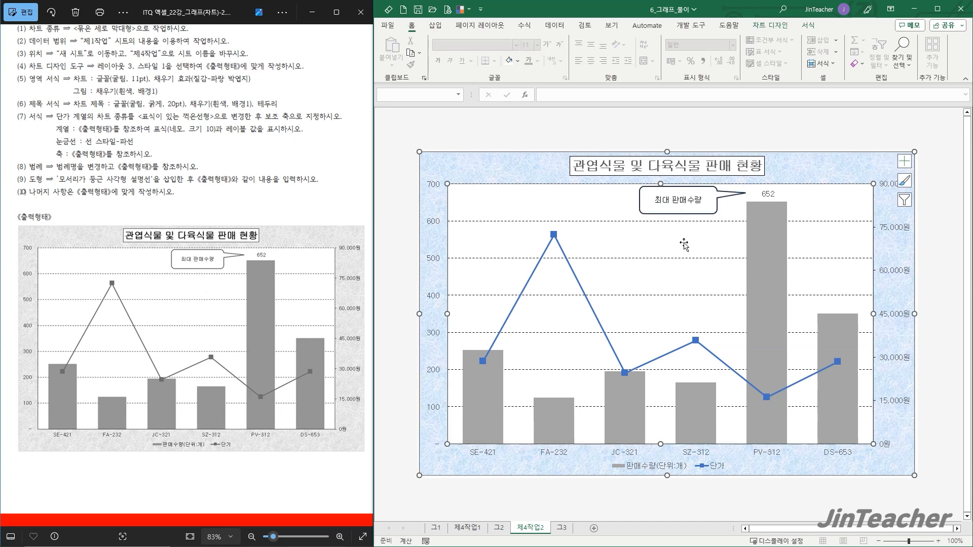
pyautogui.click(488, 145)
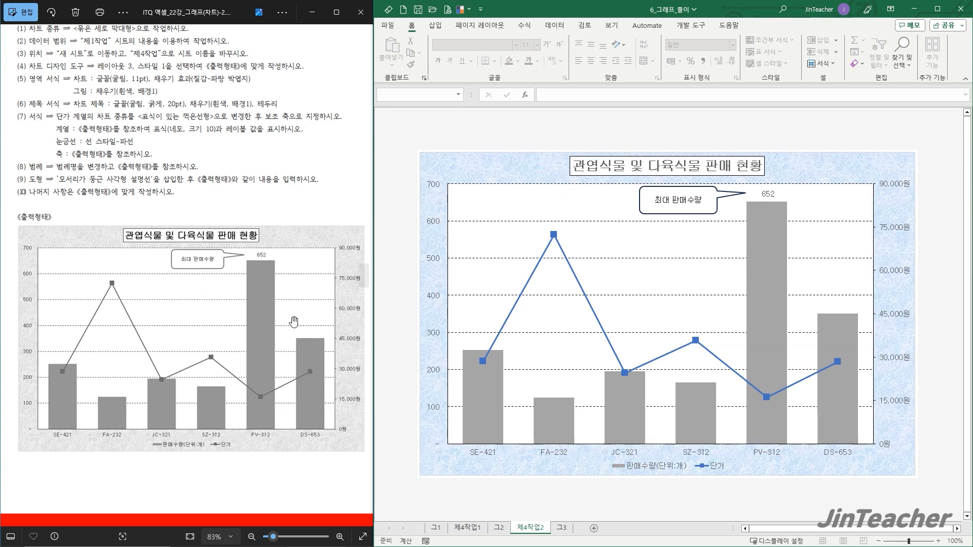
# Bring up the third exam's sample image and worksheet 그3, enlarging the sample chart of 주얼리 및 시계 상품 판매현황
pyautogui.click(364, 279)
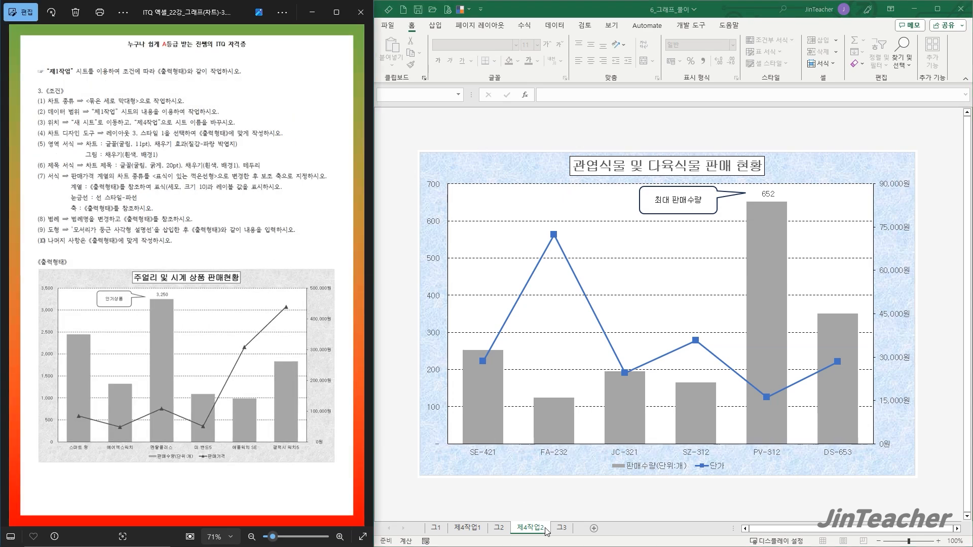
pyautogui.click(561, 528)
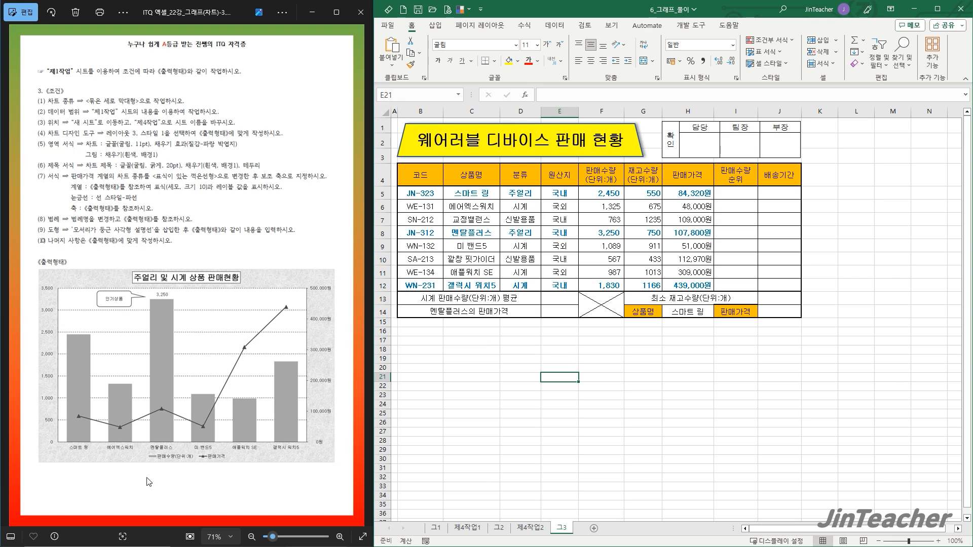
pyautogui.scroll(3, 139, 481)
pyautogui.scroll(1, 137, 480)
pyautogui.scroll(3, 80, 467)
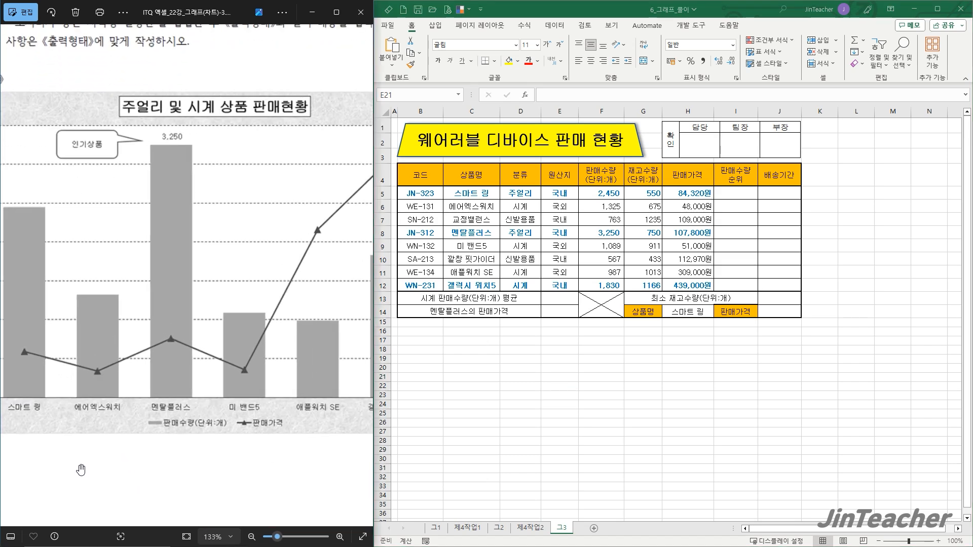
pyautogui.moveTo(59, 491); pyautogui.dragTo(98, 490)
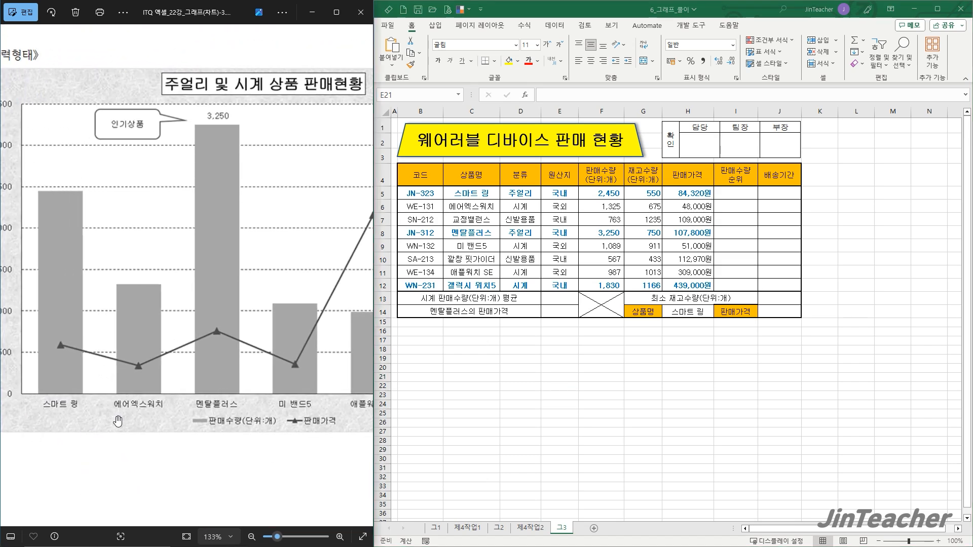
pyautogui.click(489, 343)
pyautogui.moveTo(481, 173); pyautogui.dragTo(479, 286)
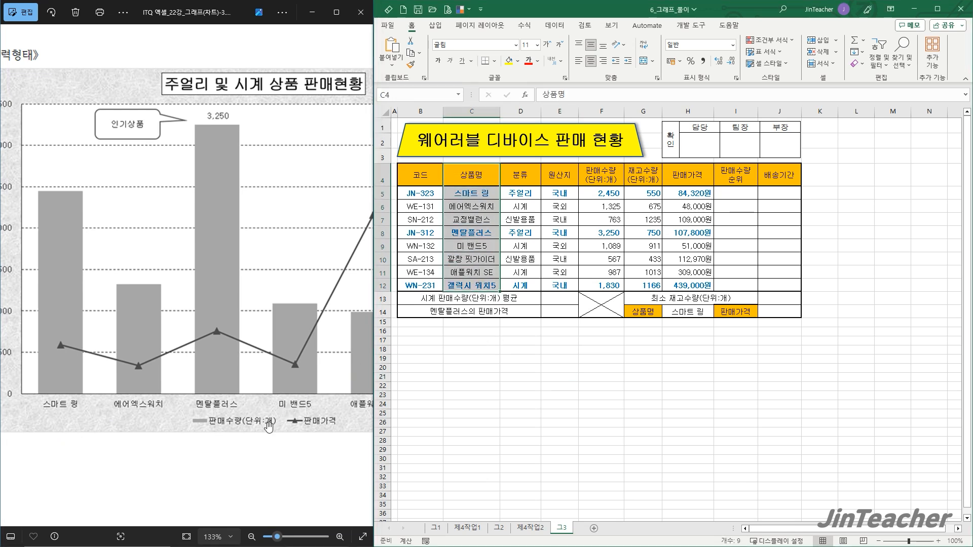
pyautogui.click(591, 349)
pyautogui.moveTo(617, 180); pyautogui.dragTo(618, 190)
pyautogui.click(686, 176)
# Insert a clustered column chart from C4:C12, F4:F12 and H4:H12, placing it over the table's right-hand columns
pyautogui.moveTo(474, 177); pyautogui.dragTo(487, 285)
pyautogui.moveTo(609, 181); pyautogui.dragTo(600, 283)
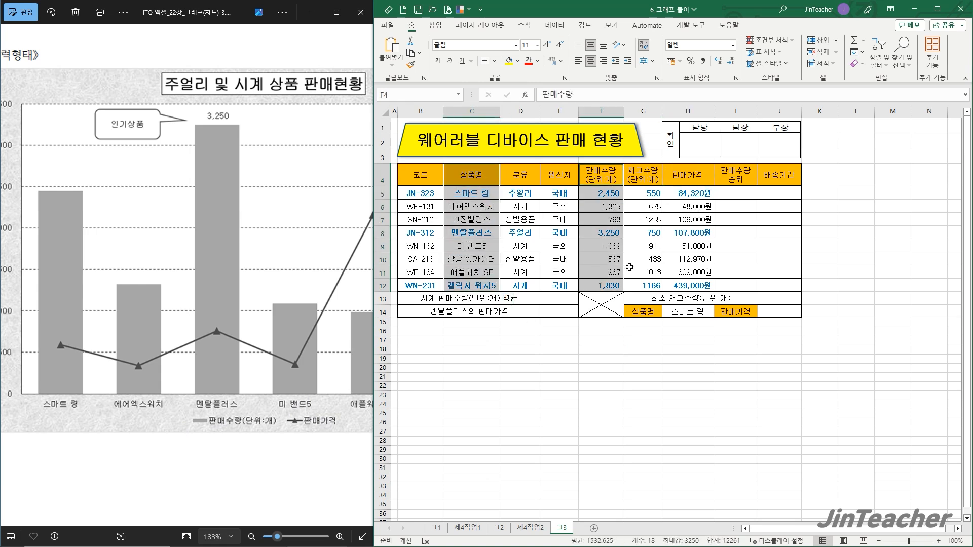
pyautogui.moveTo(697, 177); pyautogui.dragTo(698, 284)
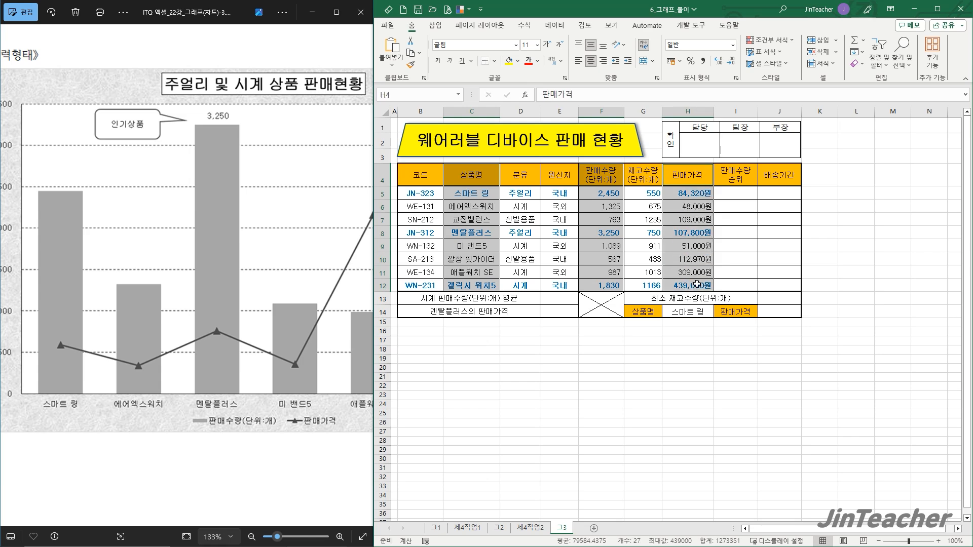
pyautogui.click(435, 25)
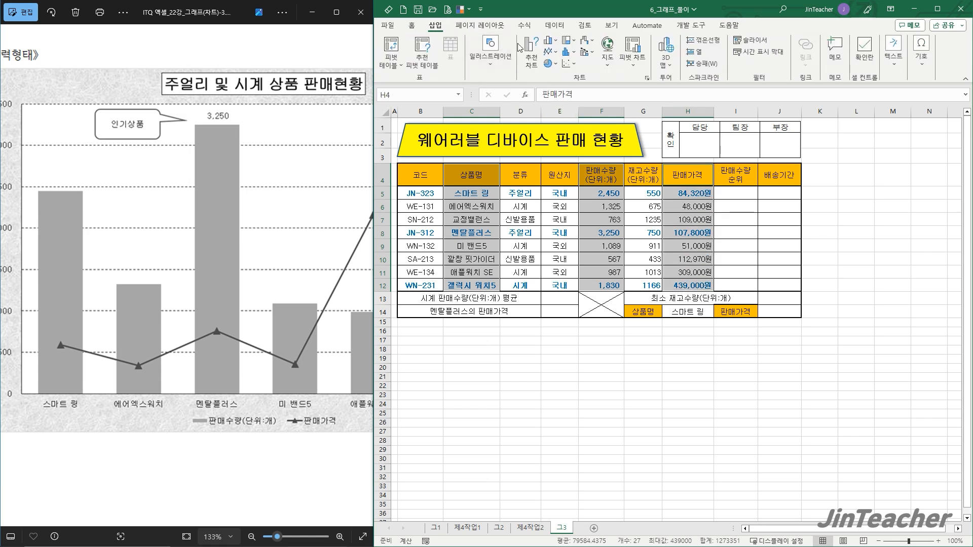
pyautogui.click(550, 41)
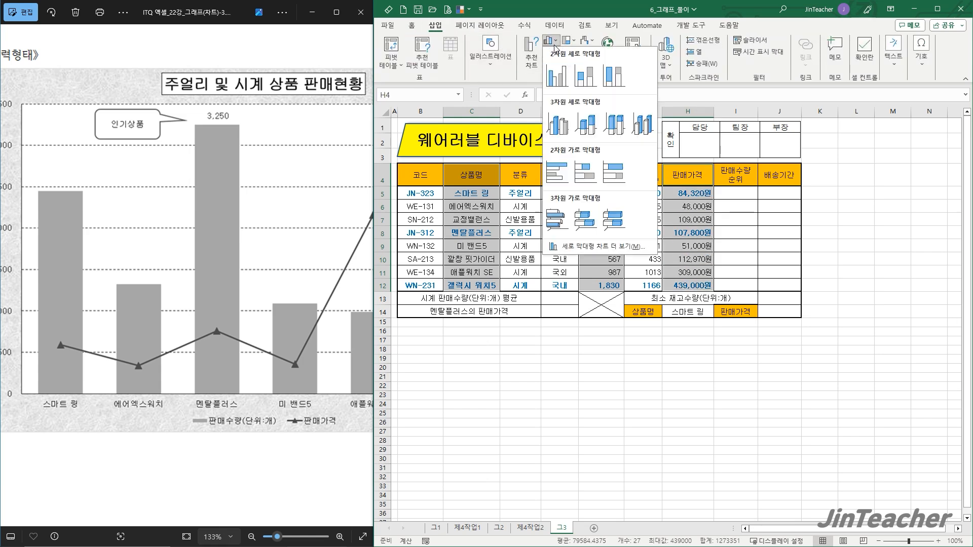
pyautogui.click(558, 76)
pyautogui.moveTo(614, 266)
pyautogui.mouseDown()
pyautogui.moveTo(700, 197)
pyautogui.moveTo(690, 194)
pyautogui.mouseUp()
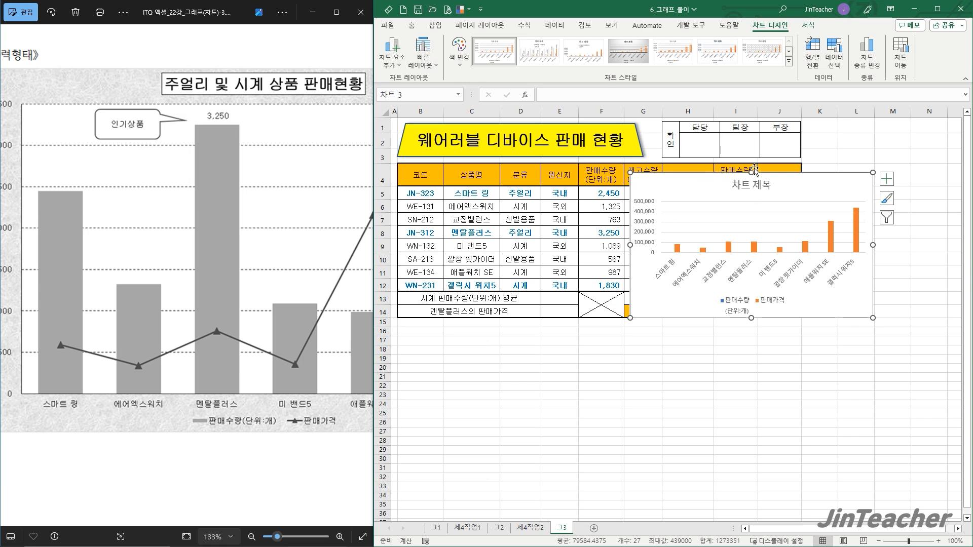
# Remove 교정밸런스 and 깔창 핏가이더 from the chart's data source, keeping the products as the horizontal axis categories
pyautogui.click(833, 51)
pyautogui.click(736, 212)
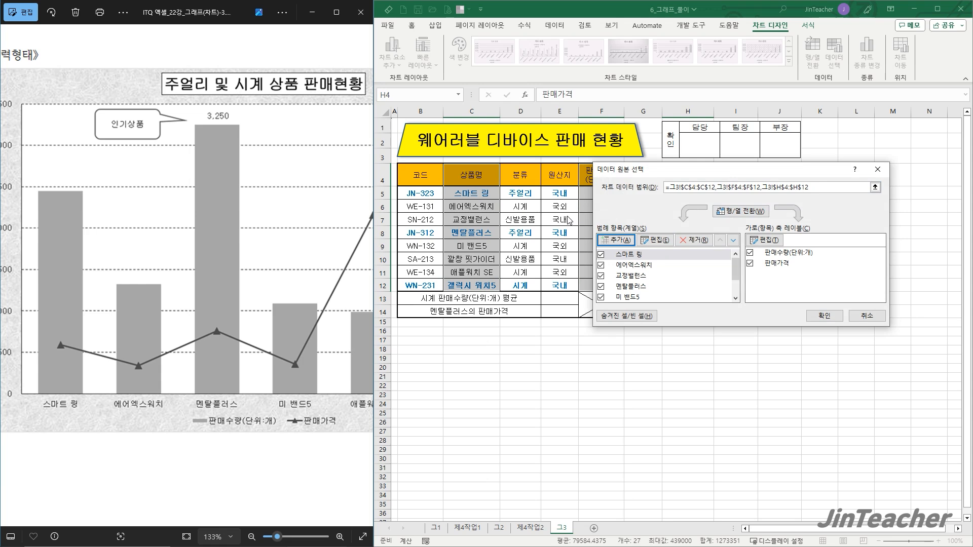
pyautogui.click(633, 276)
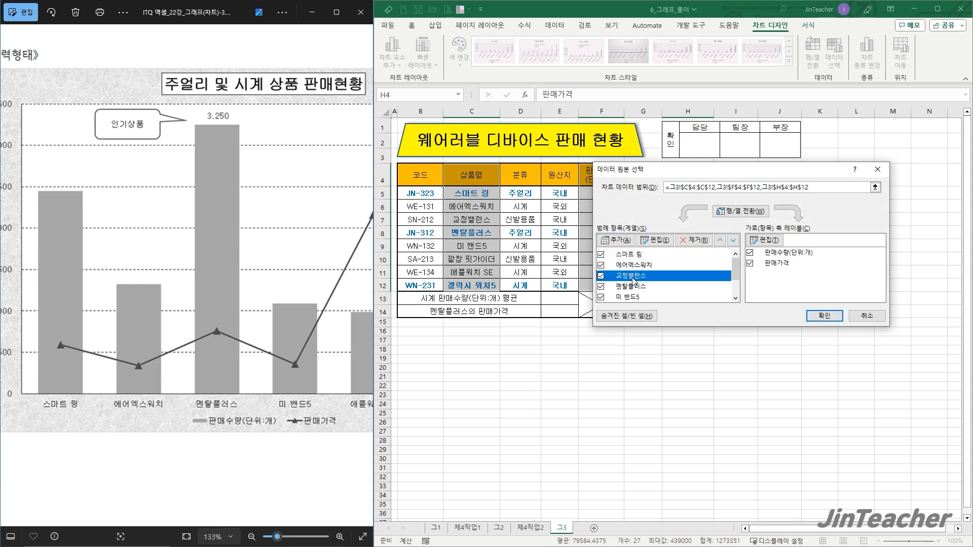
pyautogui.click(690, 240)
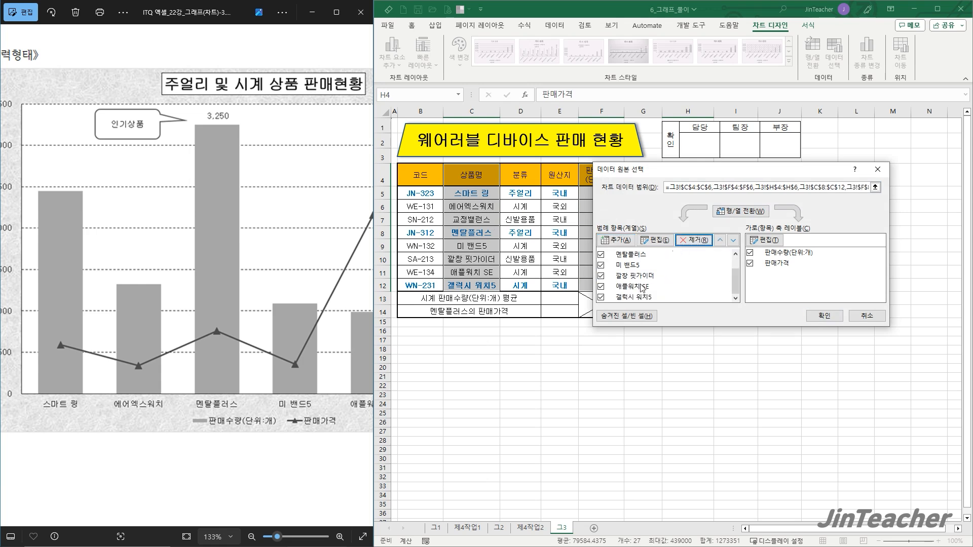
pyautogui.click(654, 276)
pyautogui.click(693, 240)
pyautogui.click(741, 212)
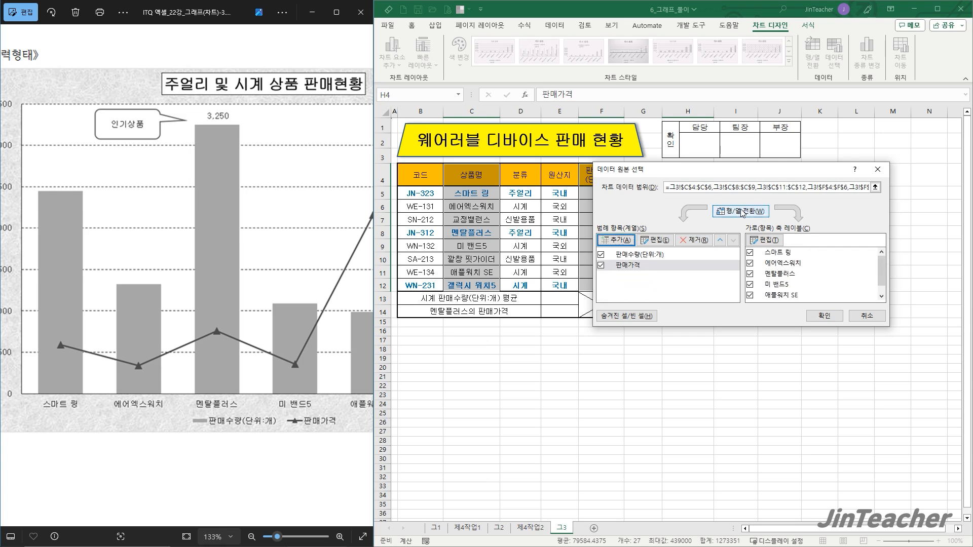
pyautogui.click(825, 316)
# Move the chart to a new sheet named 제4작업3
pyautogui.click(900, 53)
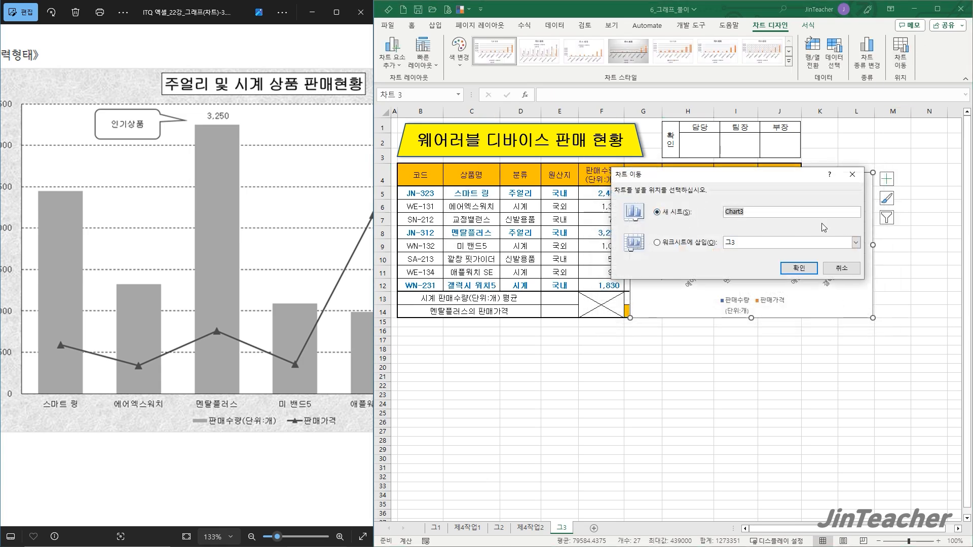
pyautogui.write('제4작업3')
pyautogui.click(806, 268)
pyautogui.moveTo(631, 515); pyautogui.dragTo(632, 516)
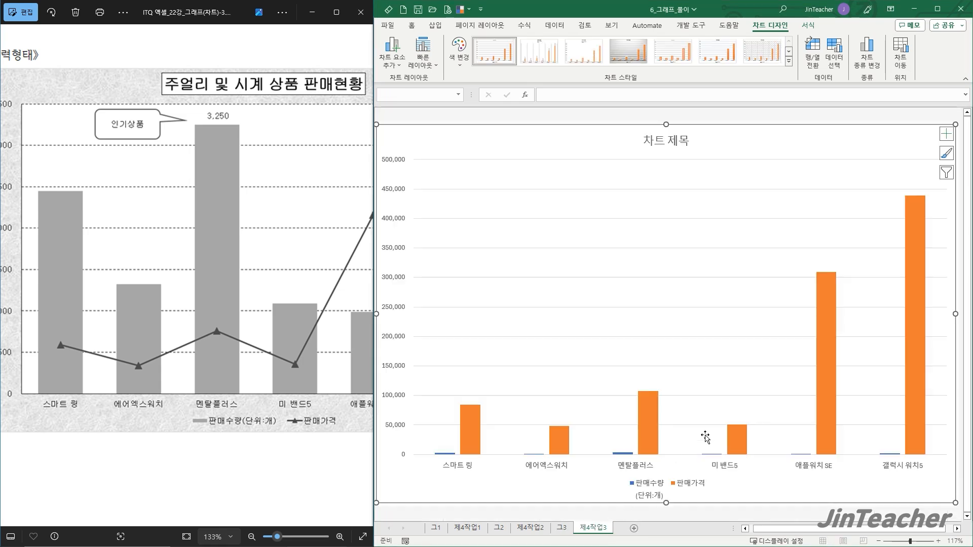
# Apply 레이아웃 3 and 스타일 1 to the chart, following the exam conditions
pyautogui.scroll(-4, 239, 240)
pyautogui.moveTo(214, 148); pyautogui.dragTo(182, 258)
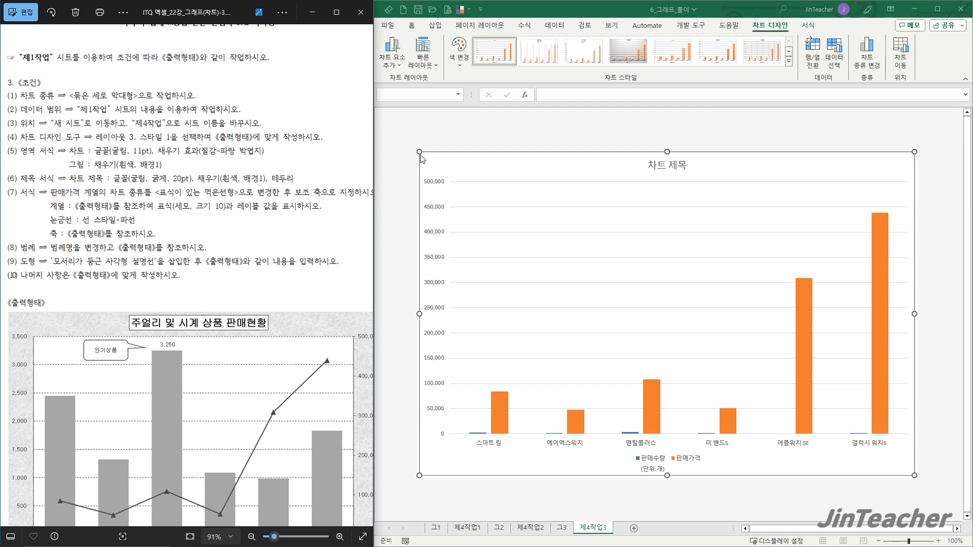
pyautogui.click(459, 150)
pyautogui.click(423, 54)
pyautogui.click(477, 86)
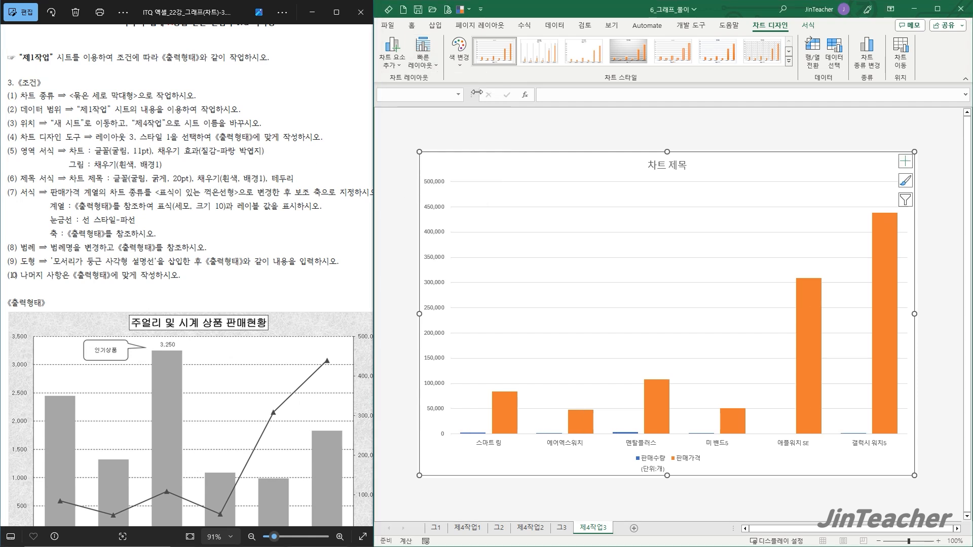
pyautogui.click(499, 52)
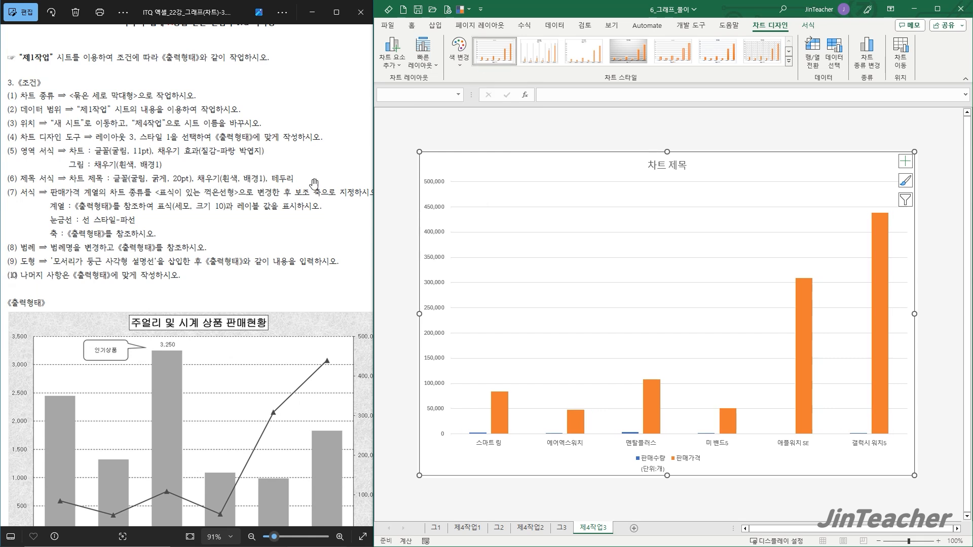
# Set the whole chart's font to 굴림 at 11 pt
pyautogui.click(412, 26)
pyautogui.click(494, 45)
pyautogui.write('ㄱ')
pyautogui.press('Return')
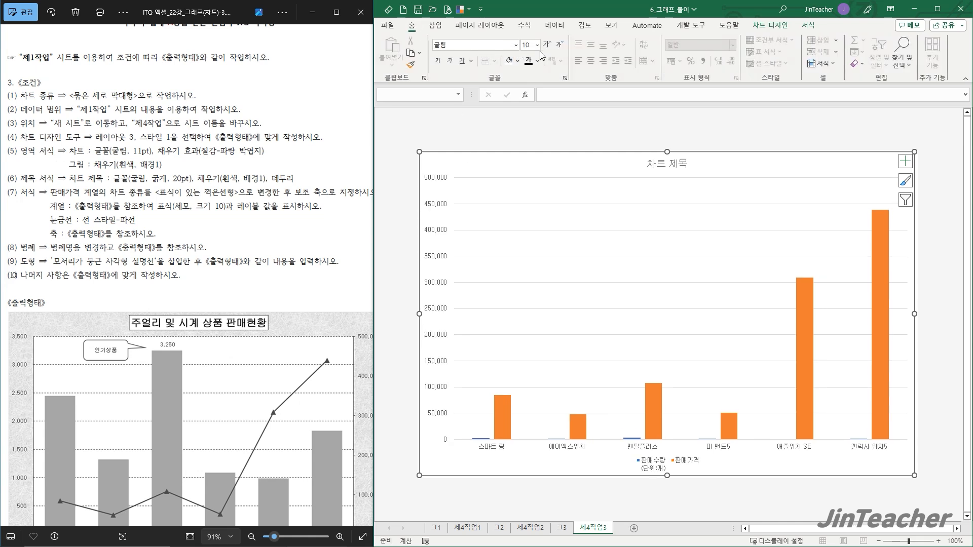
pyautogui.click(533, 45)
pyautogui.write('11')
pyautogui.press('Return')
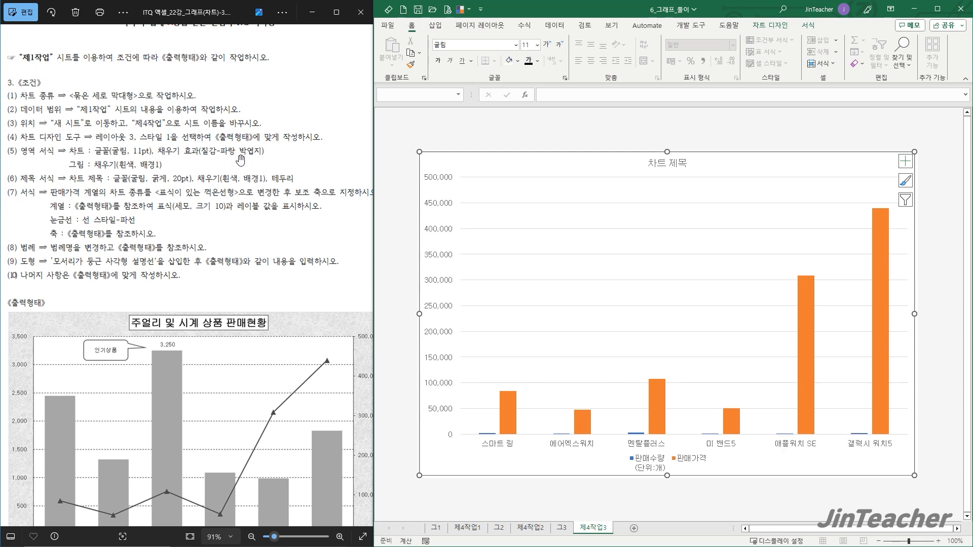
# Fill the chart area with the 파랑 박엽지 texture
pyautogui.click(807, 26)
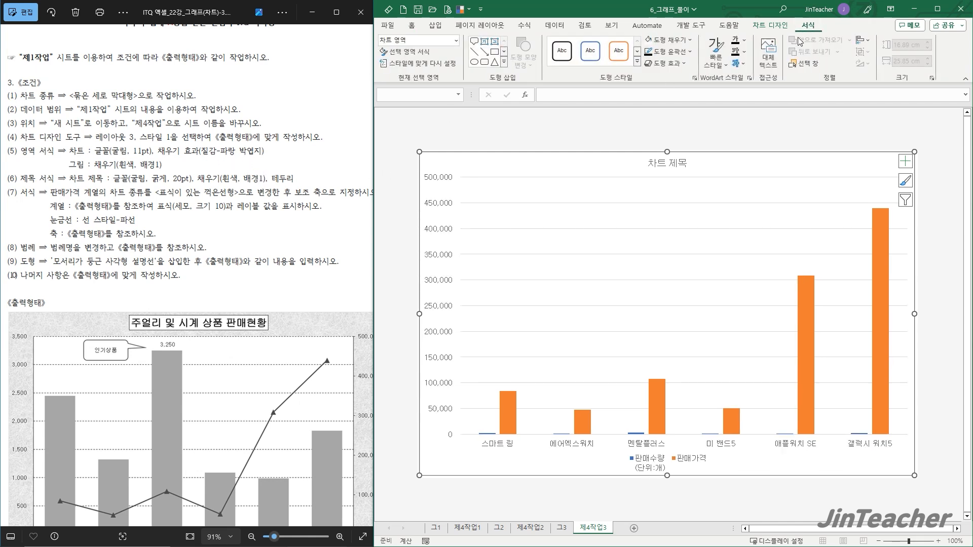
pyautogui.click(675, 40)
pyautogui.moveTo(679, 223)
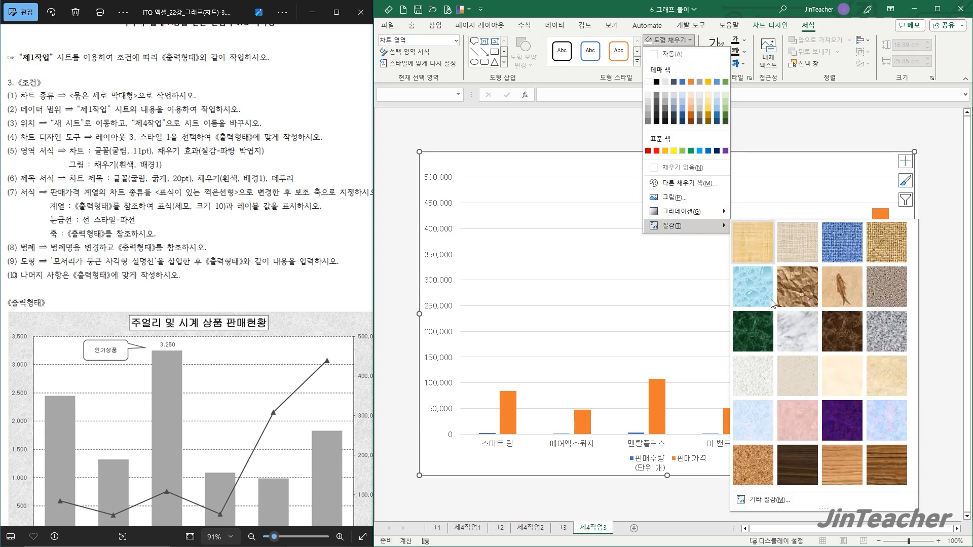
pyautogui.click(768, 412)
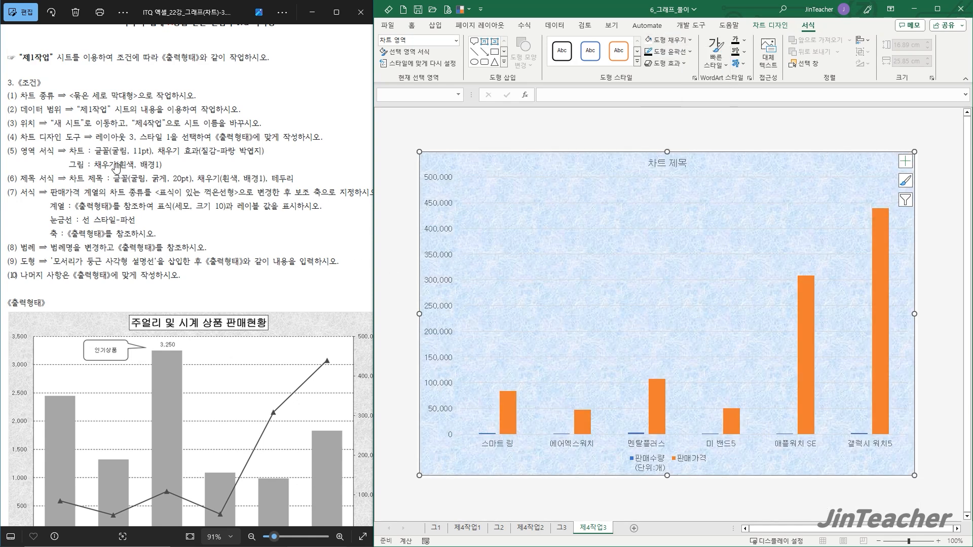
# Fill the chart's plot area with white (흰색, 배경 1)
pyautogui.click(592, 247)
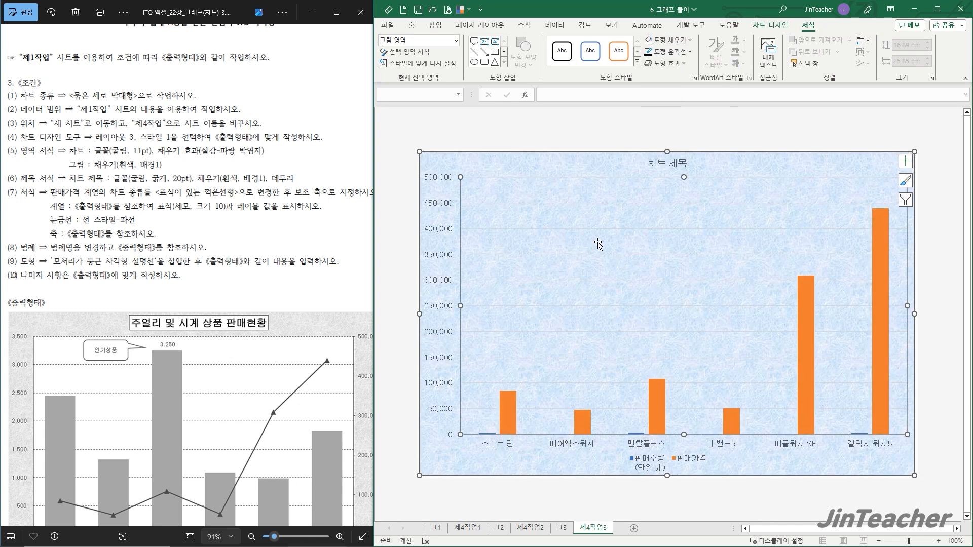
pyautogui.click(664, 40)
pyautogui.click(650, 81)
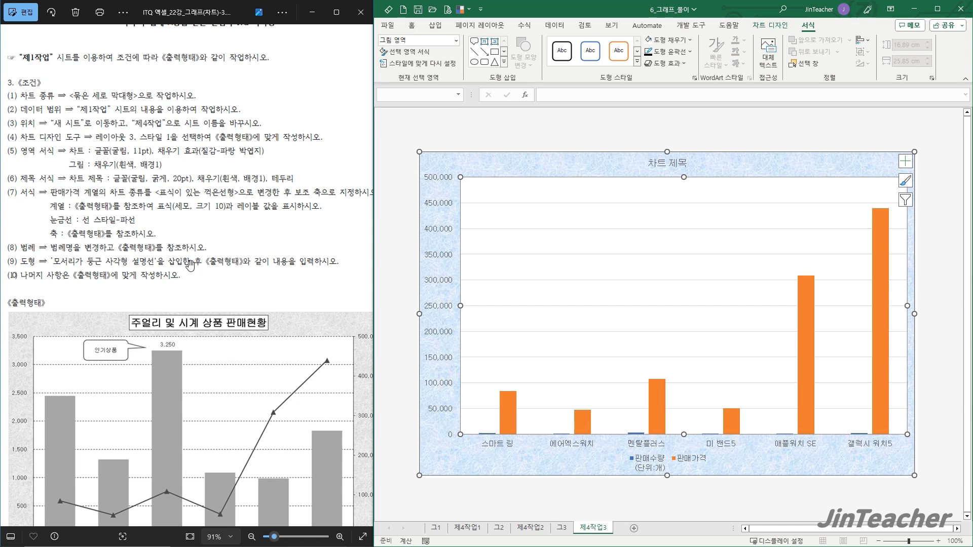
# Replace the chart title text with 주얼리 및 시계 상품 판매현황
pyautogui.click(670, 163)
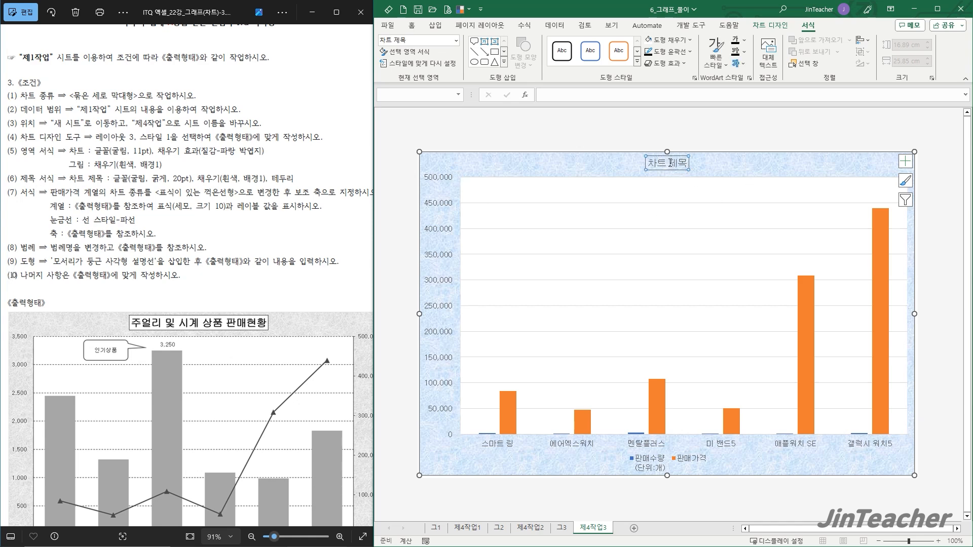
pyautogui.tripleClick(679, 162)
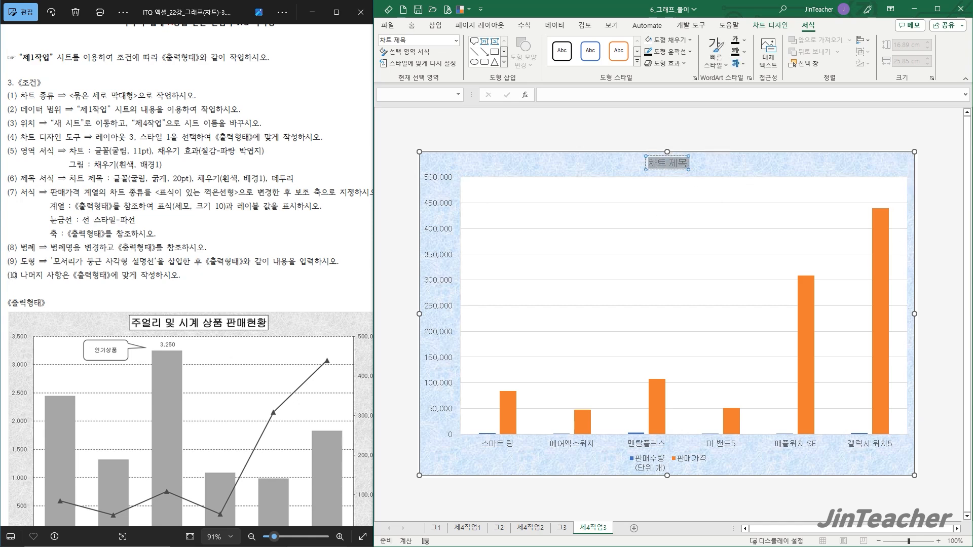
pyautogui.write('주얼리 및 시')
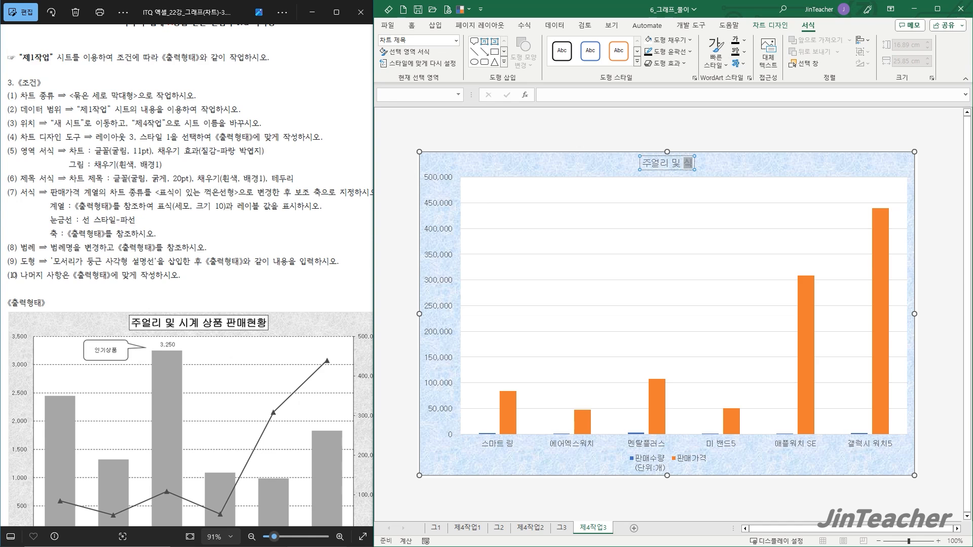
pyautogui.write('계 상품 판매형')
pyautogui.write('황')
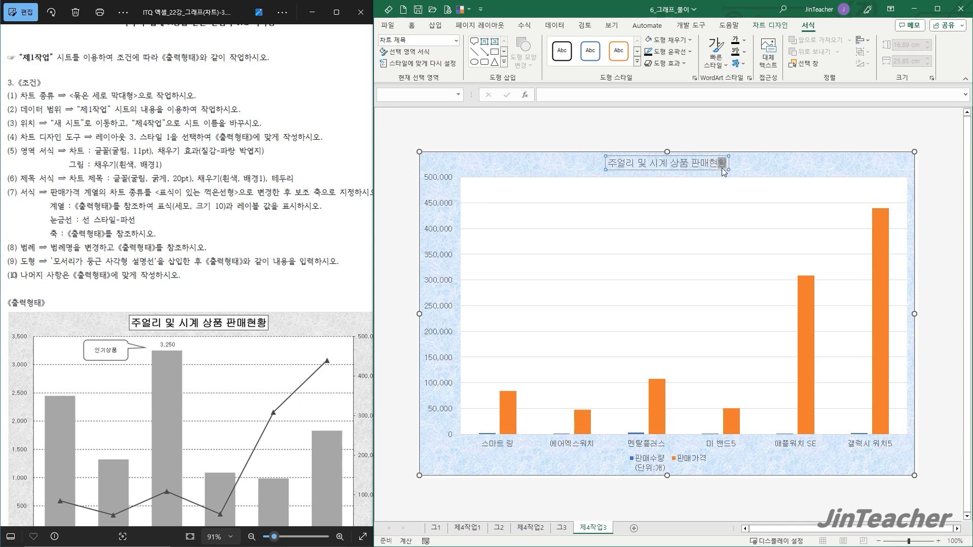
pyautogui.press('Escape')
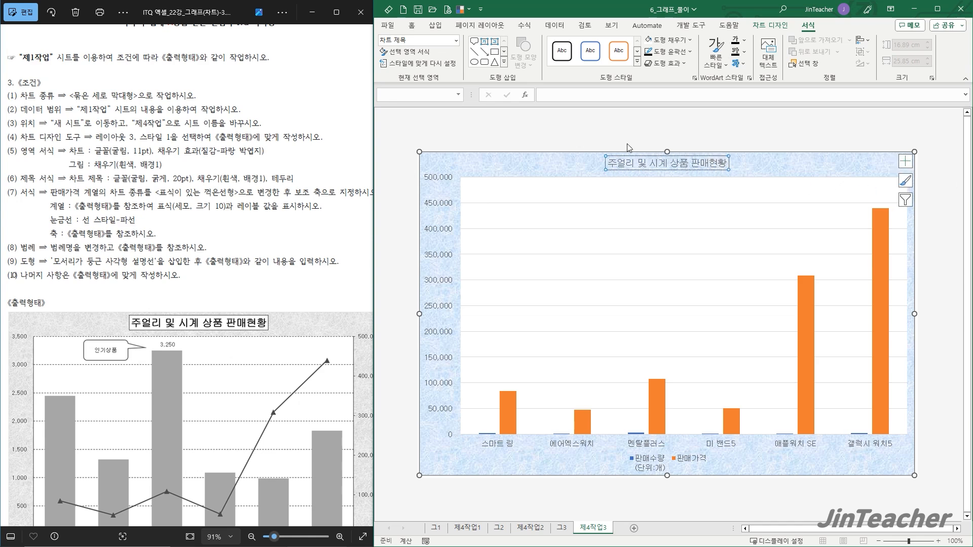
# Make the chart title bold at 20 pt
pyautogui.click(412, 27)
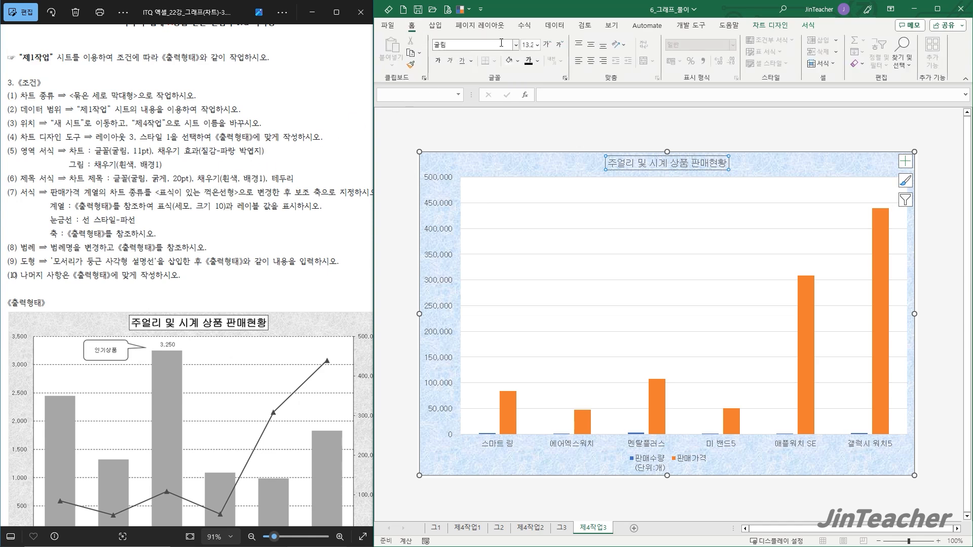
pyautogui.click(529, 46)
pyautogui.write('20')
pyautogui.press('Return')
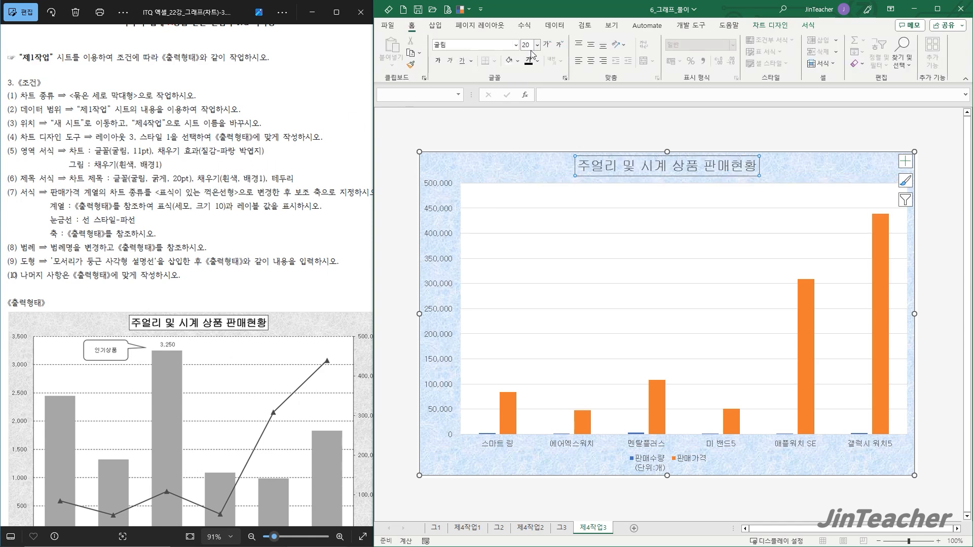
pyautogui.click(440, 66)
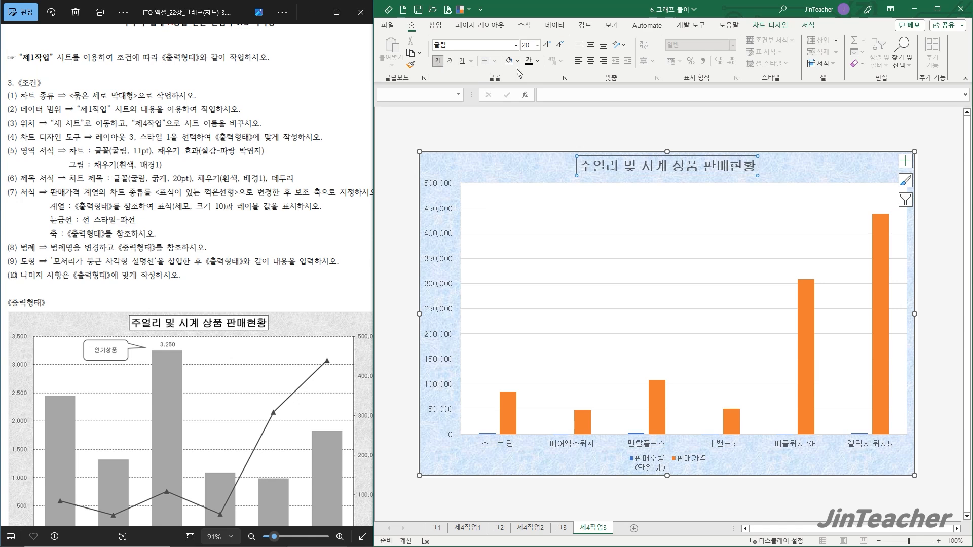
# Fill the chart title box with white and give it a black outline
pyautogui.click(517, 61)
pyautogui.click(509, 103)
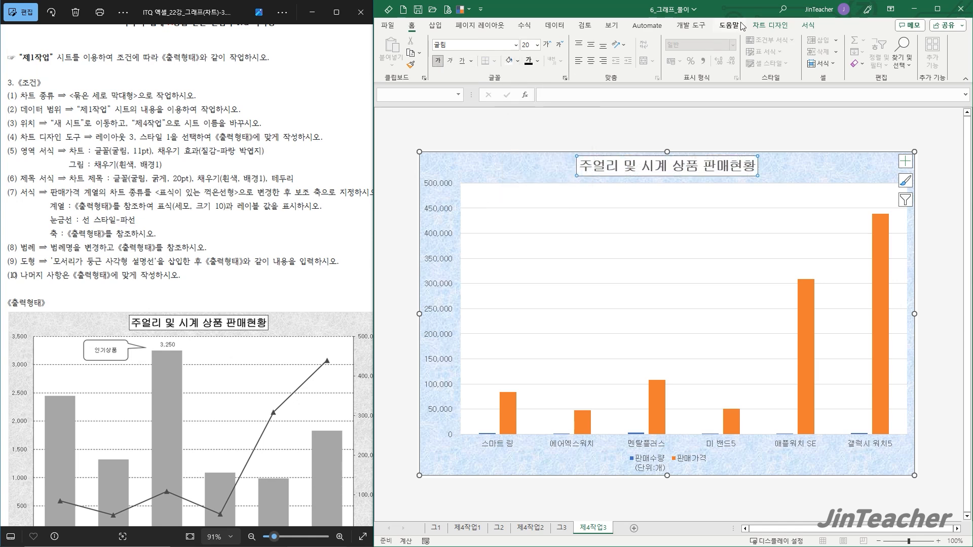
pyautogui.click(808, 26)
pyautogui.click(669, 51)
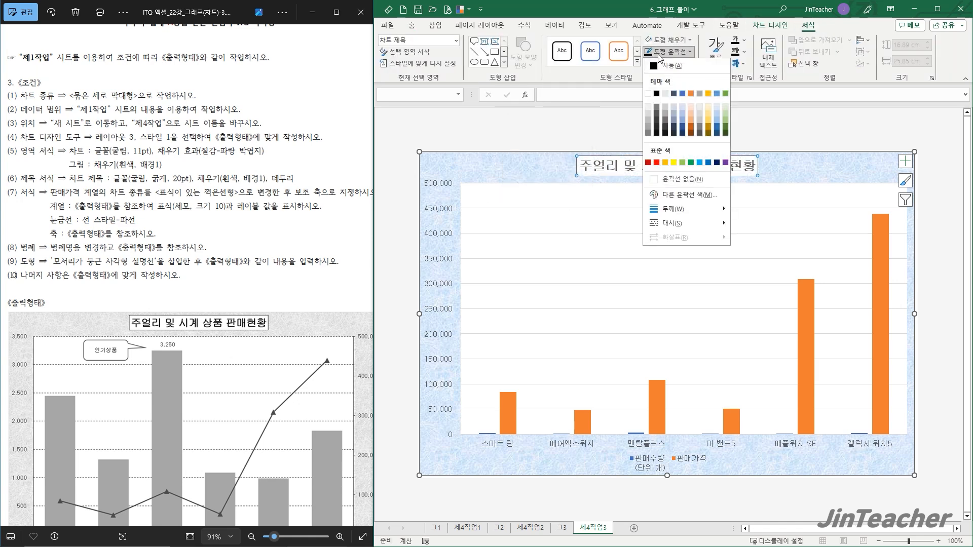
pyautogui.click(657, 95)
pyautogui.click(790, 166)
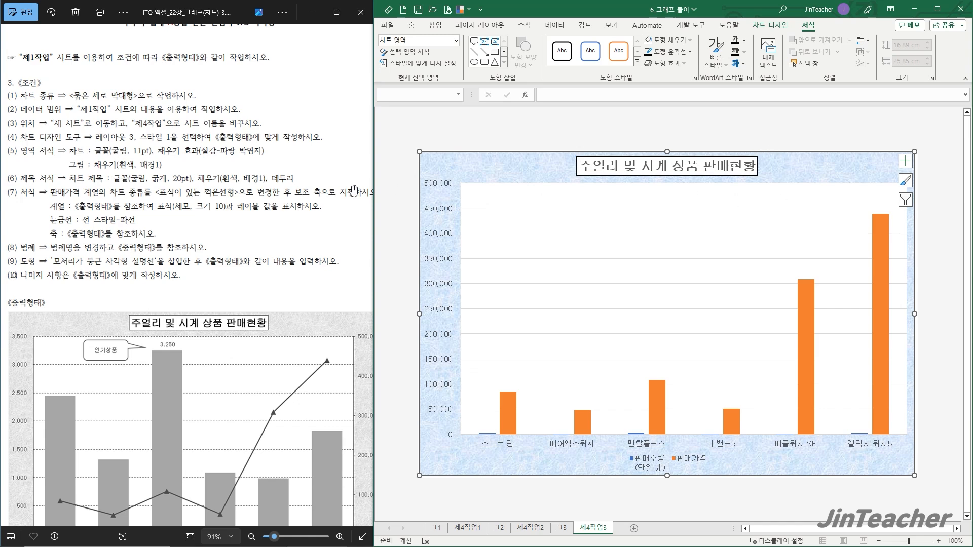
# Change the 판매가격 series to 표식이 있는 꺾은선형 and plot it on the secondary axis
pyautogui.scroll(-1, 264, 245)
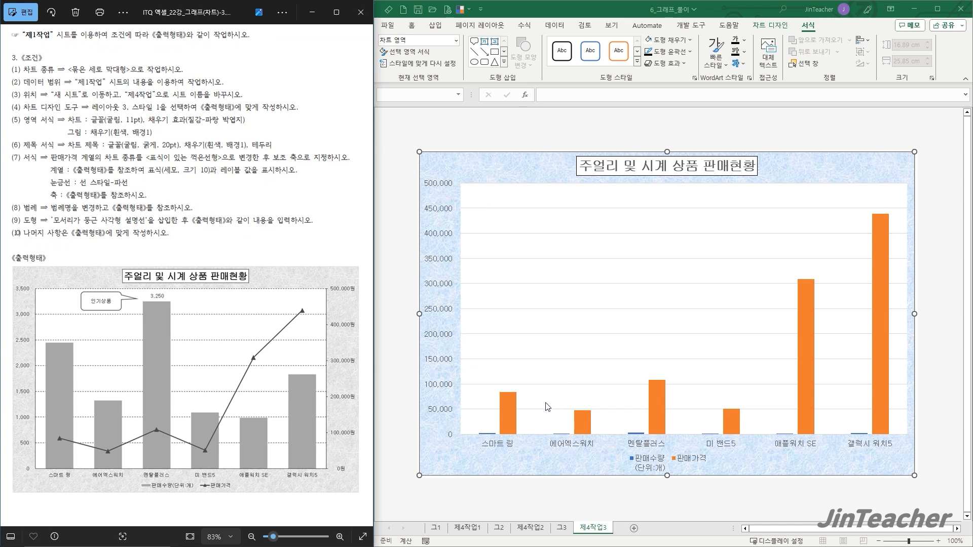
pyautogui.click(504, 406)
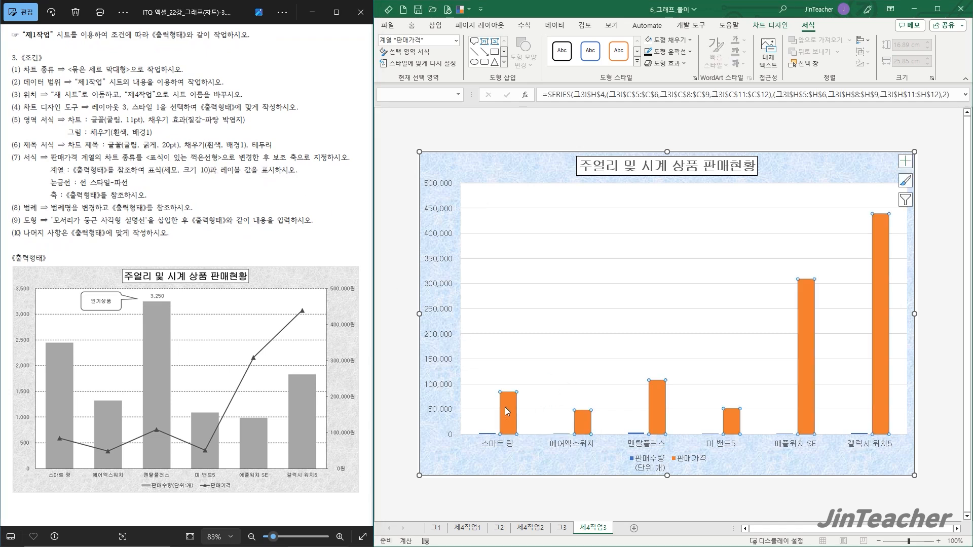
pyautogui.rightClick(505, 407)
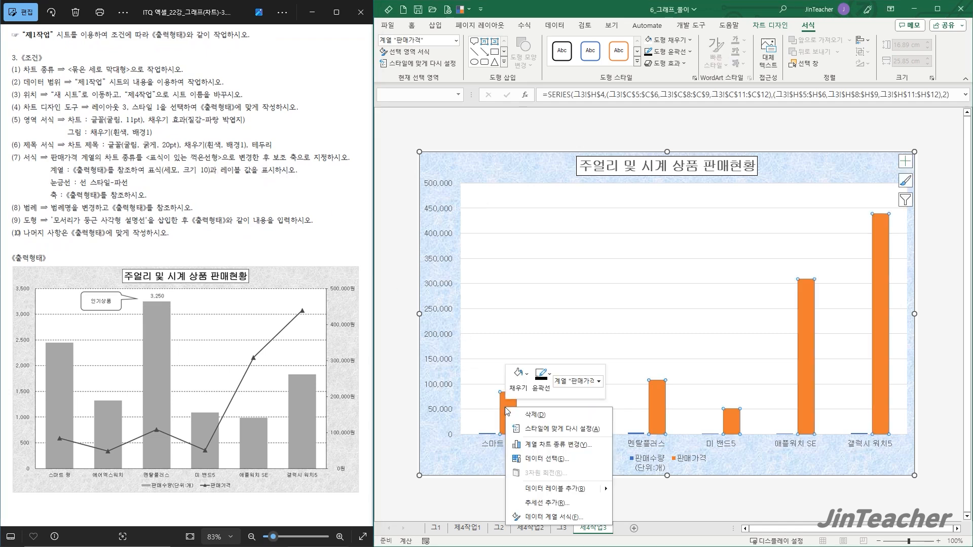
pyautogui.click(588, 445)
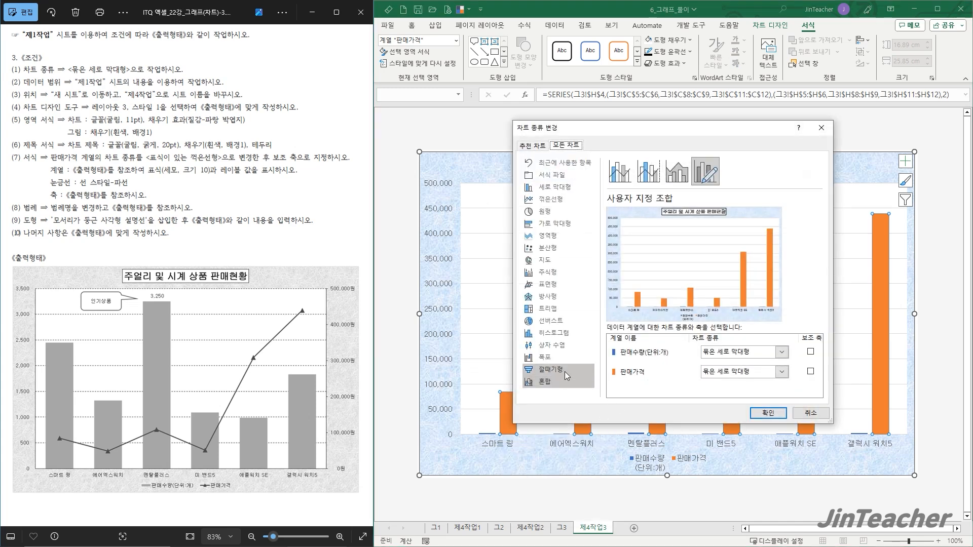
pyautogui.click(758, 379)
pyautogui.click(810, 281)
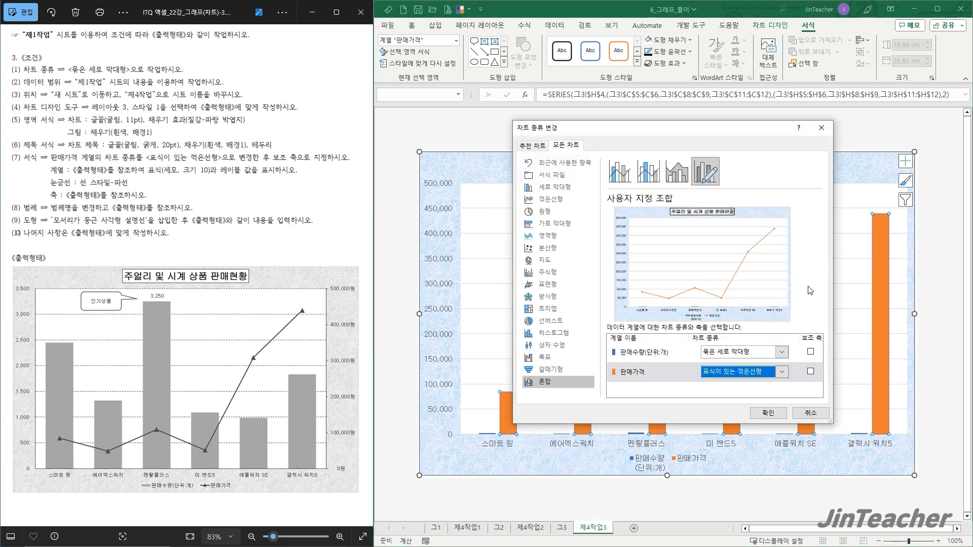
pyautogui.click(811, 372)
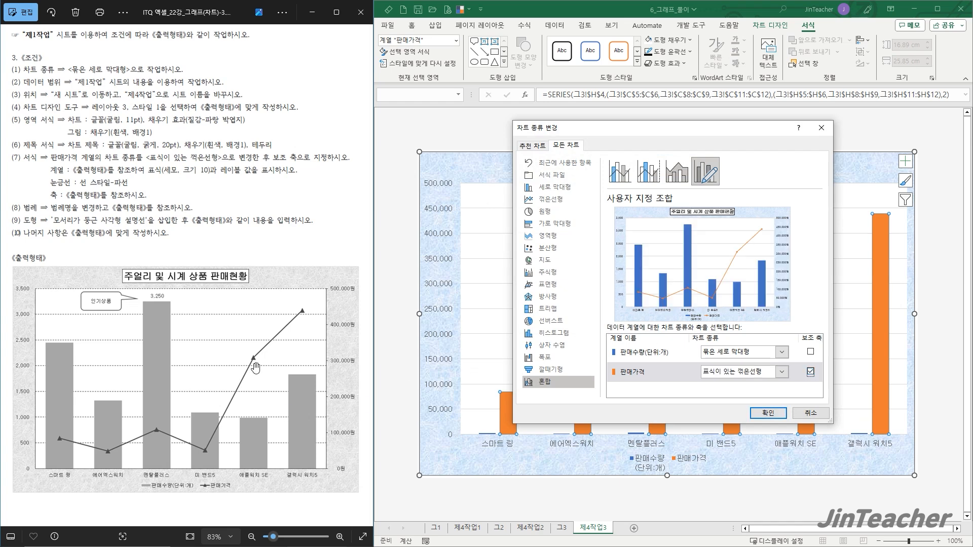
pyautogui.click(760, 417)
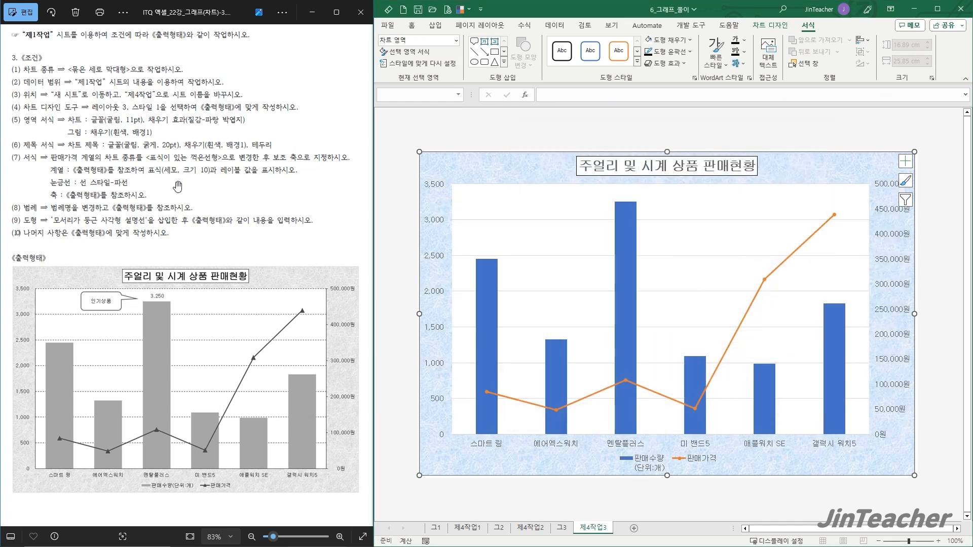
# Set the 판매가격 line's markers to the built-in triangle shape at size 10
pyautogui.doubleClick(597, 394)
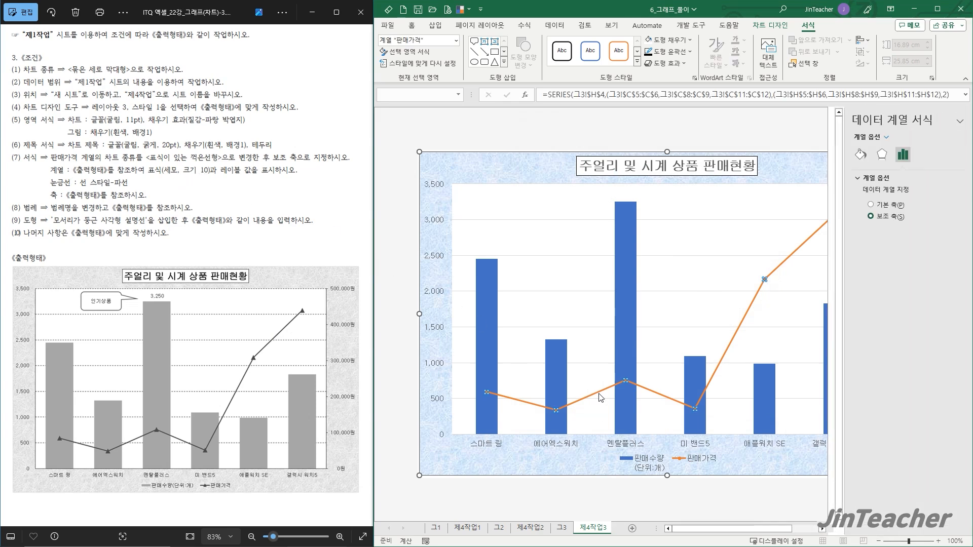
pyautogui.click(851, 154)
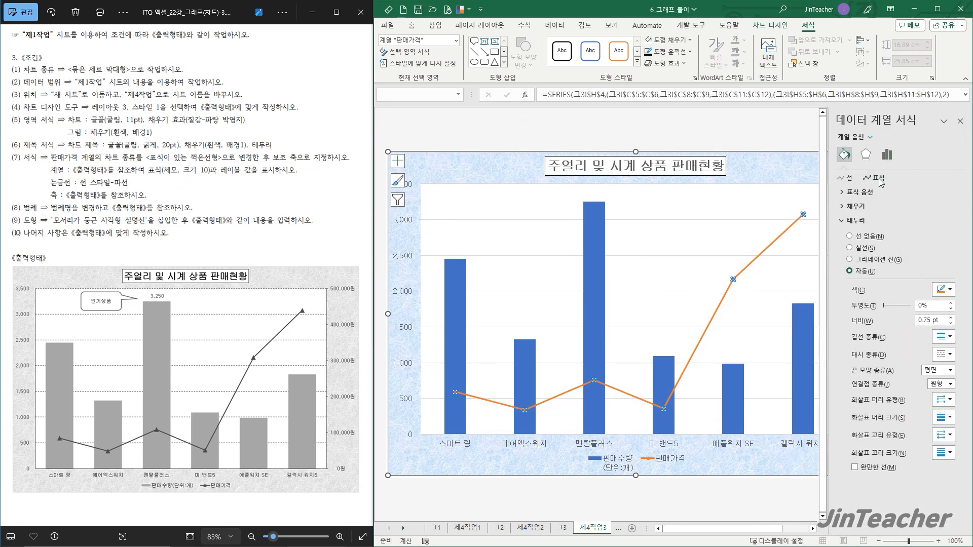
pyautogui.click(875, 177)
pyautogui.click(868, 230)
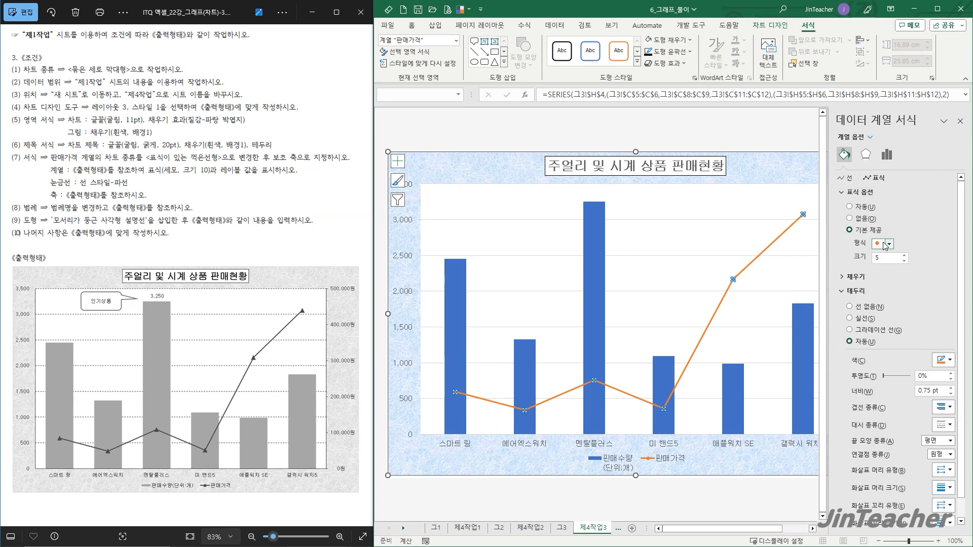
pyautogui.click(889, 243)
pyautogui.click(880, 274)
pyautogui.click(906, 257)
pyautogui.click(960, 121)
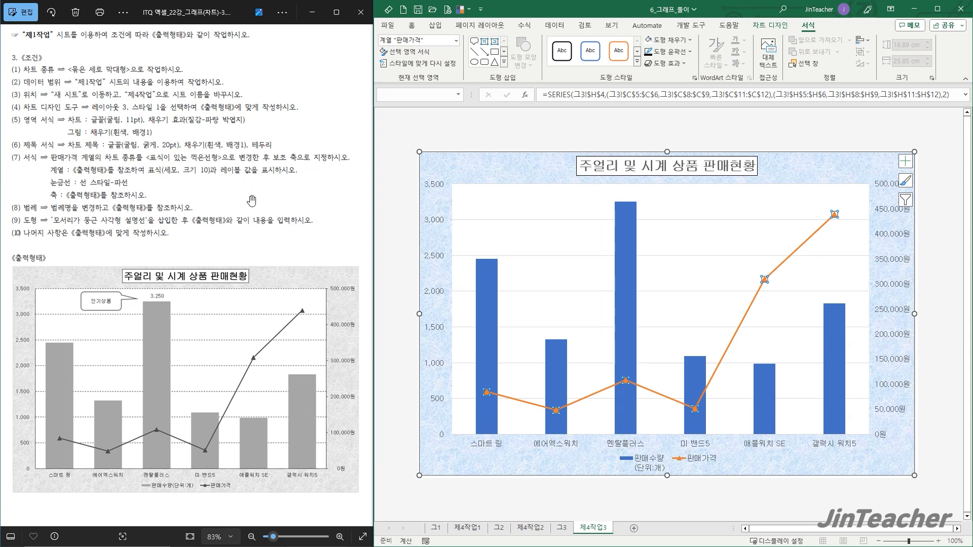
# Add an outside-end (바깥쪽 끝에) data label to only the 멘탈플러스 bar of the 판매수량 series
pyautogui.click(593, 200)
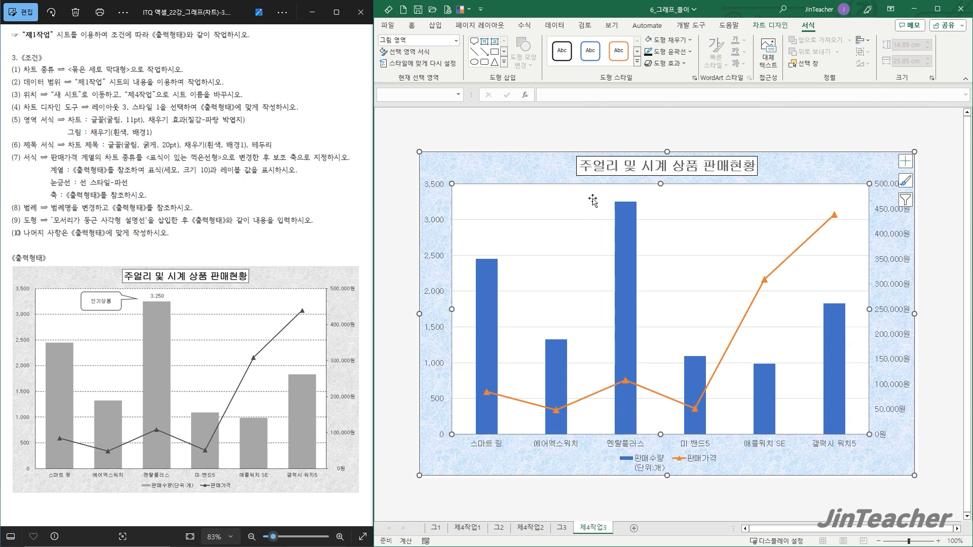
pyautogui.click(624, 215)
pyautogui.click(625, 214)
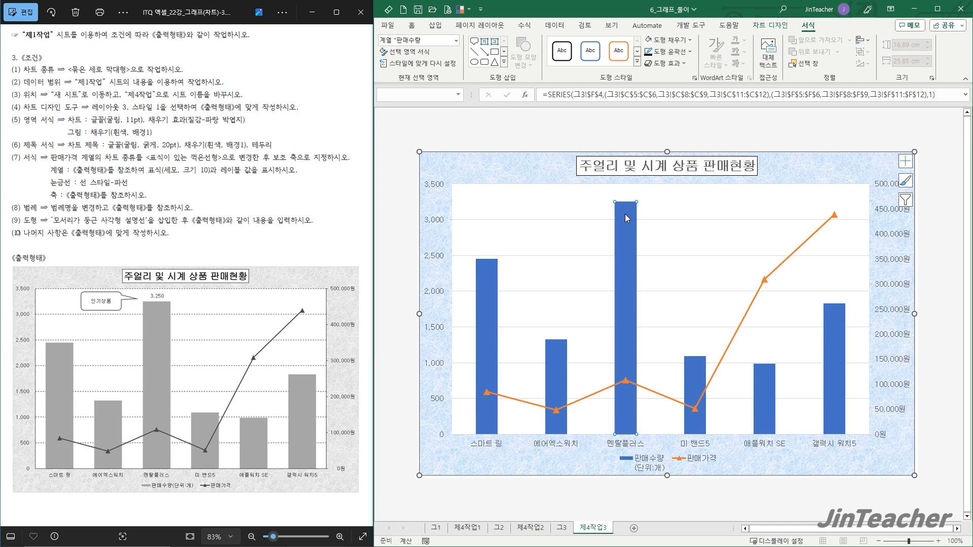
pyautogui.click(757, 28)
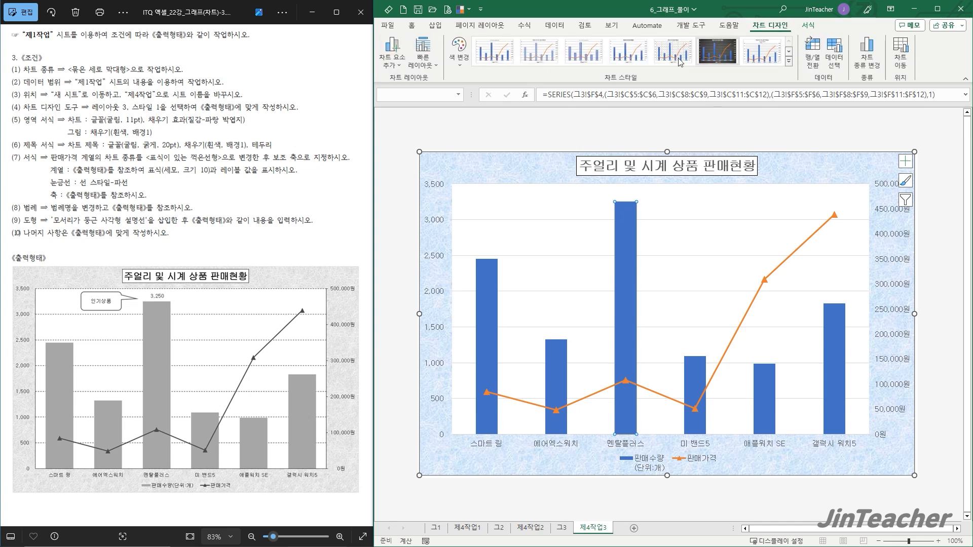
pyautogui.click(393, 55)
pyautogui.moveTo(409, 124)
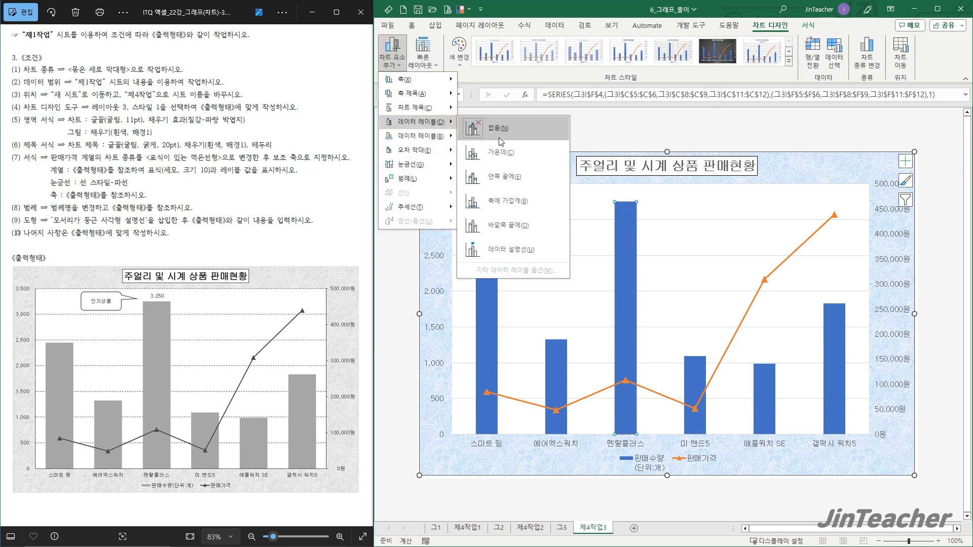
pyautogui.click(512, 222)
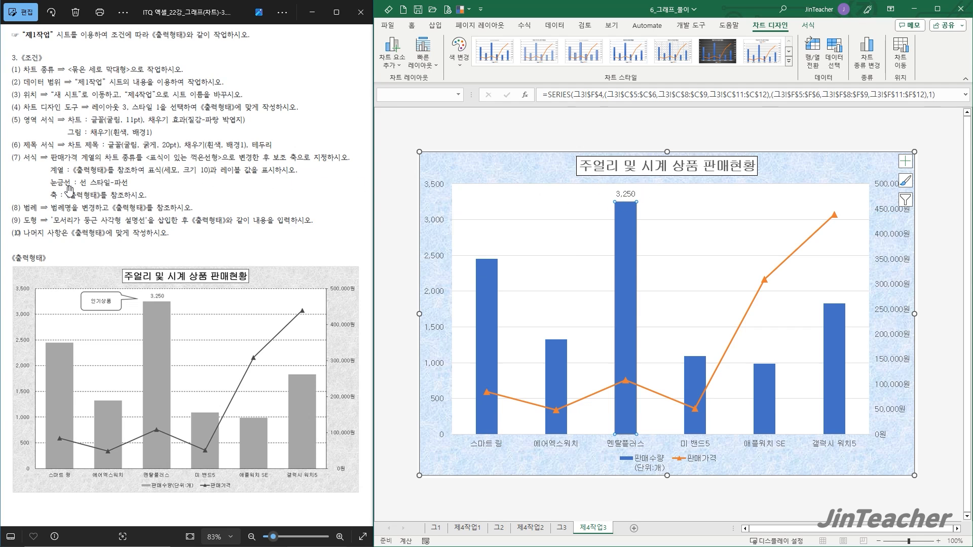
# Format the value axis major gridlines as black dashed lines (파선)
pyautogui.click(545, 261)
pyautogui.click(808, 25)
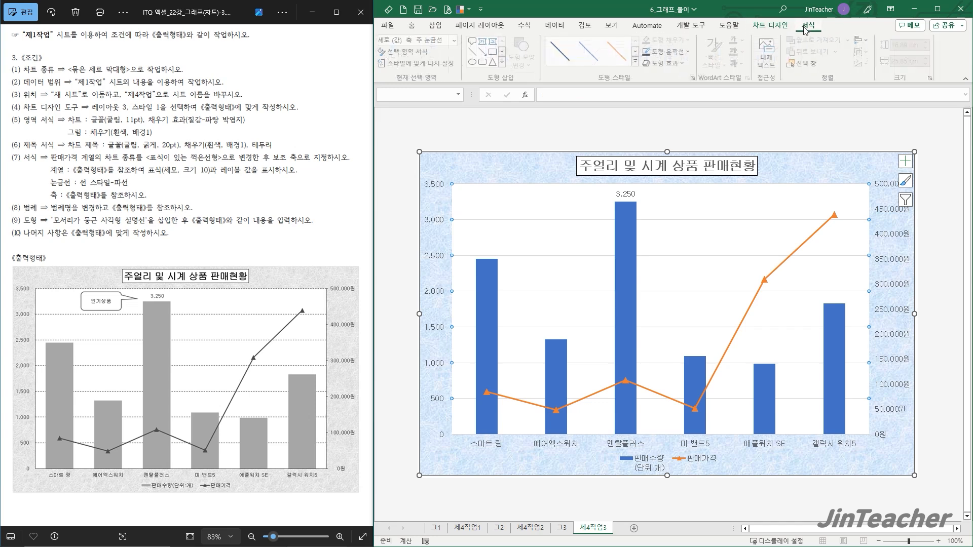
pyautogui.click(682, 52)
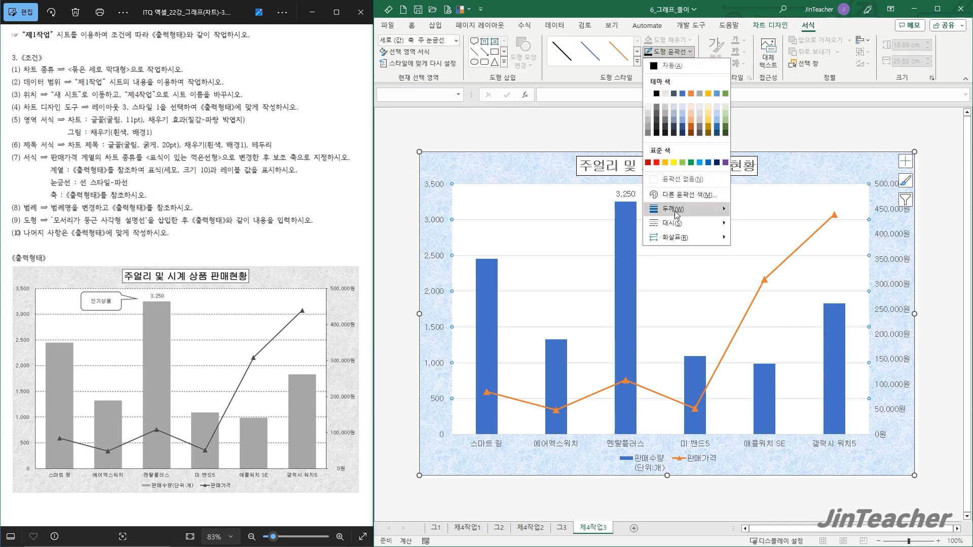
pyautogui.moveTo(679, 223)
pyautogui.click(760, 231)
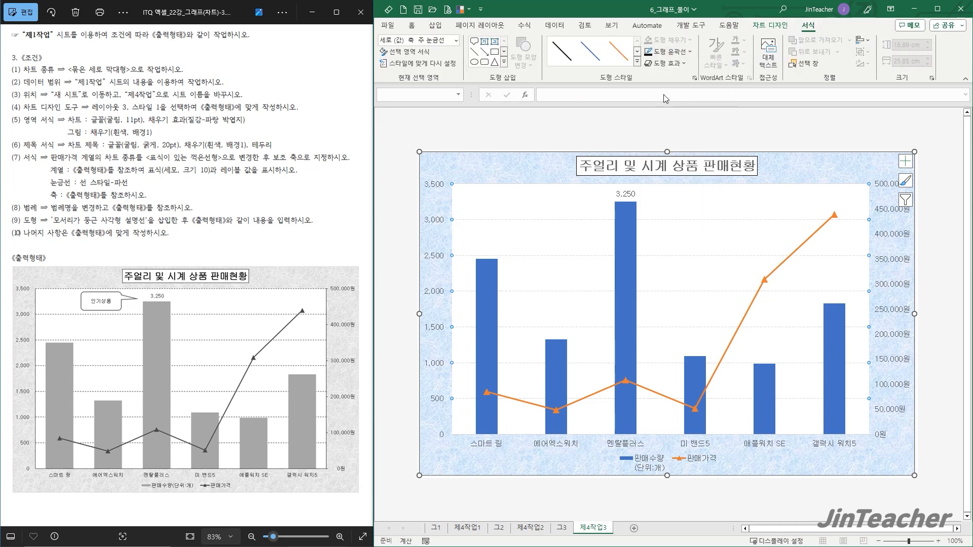
pyautogui.click(669, 51)
pyautogui.click(656, 94)
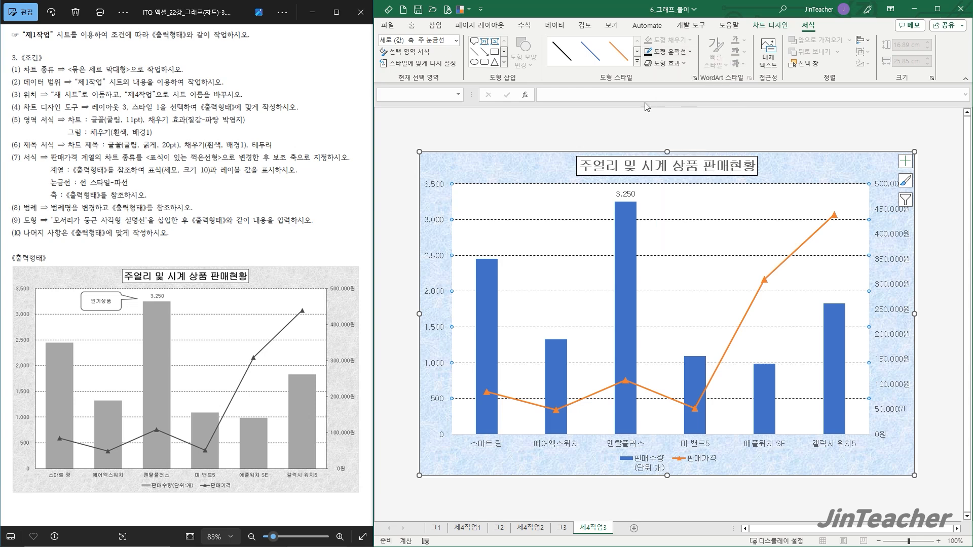
pyautogui.click(520, 165)
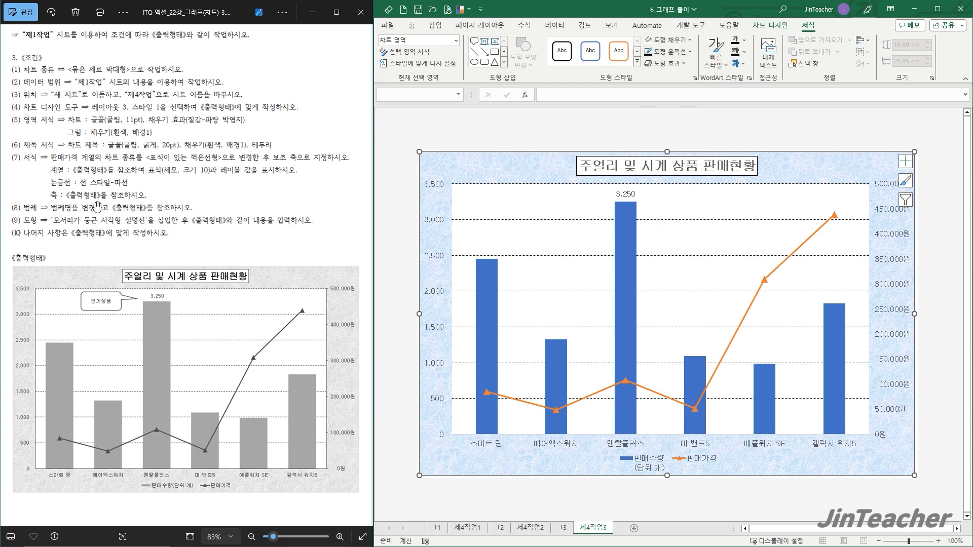
# Apply black lines to the primary vertical, horizontal category and secondary vertical axes
pyautogui.click(437, 224)
pyautogui.click(669, 51)
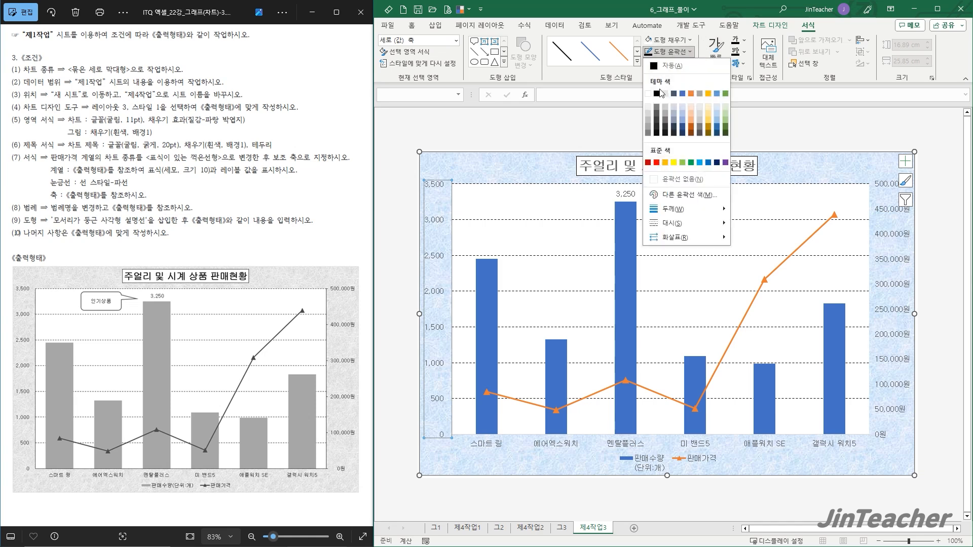
pyautogui.click(657, 93)
pyautogui.click(462, 194)
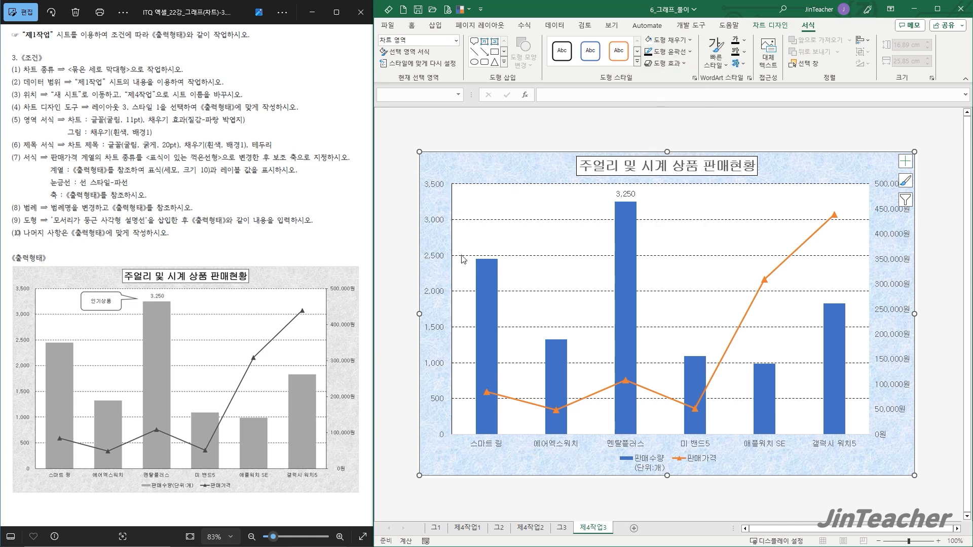
pyautogui.click(563, 444)
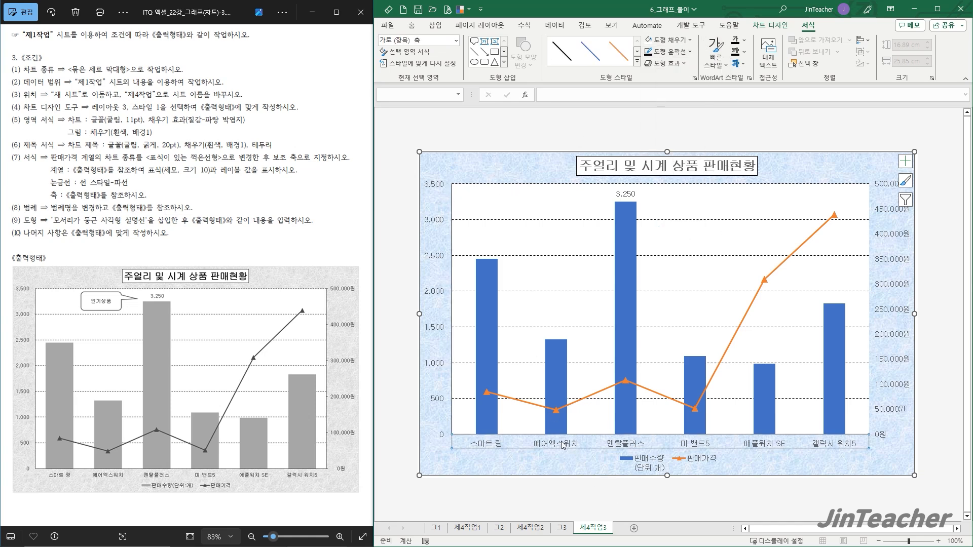
pyautogui.click(669, 52)
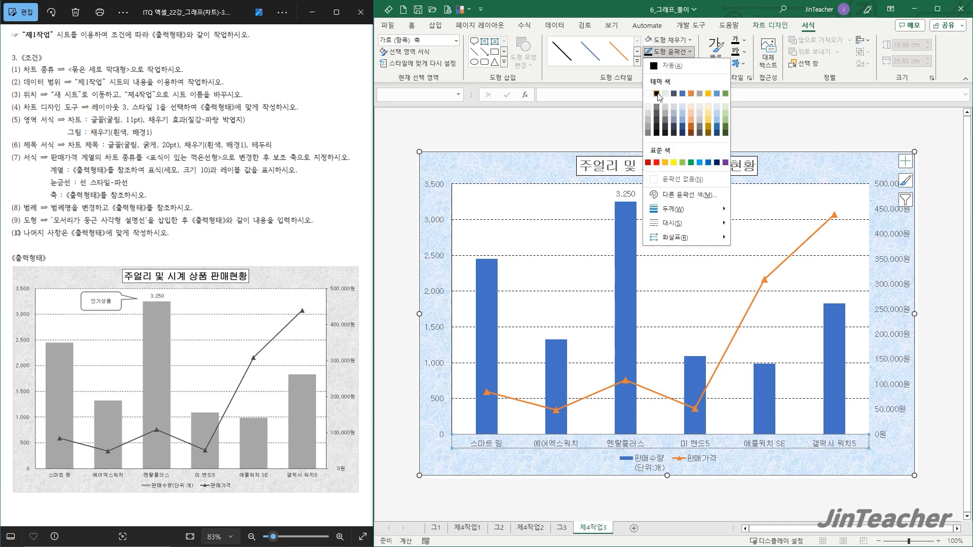
pyautogui.click(657, 97)
pyautogui.click(888, 236)
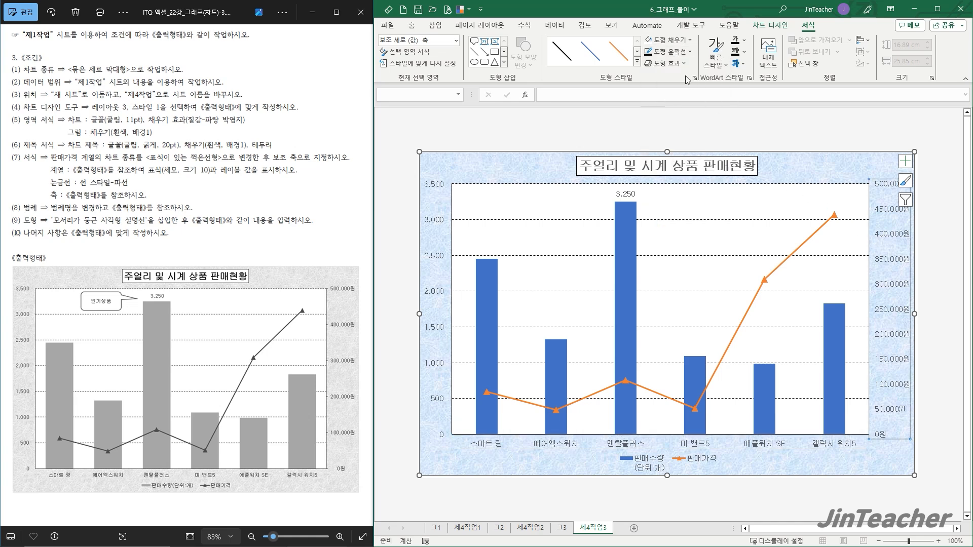
pyautogui.click(669, 52)
pyautogui.click(658, 95)
pyautogui.click(552, 166)
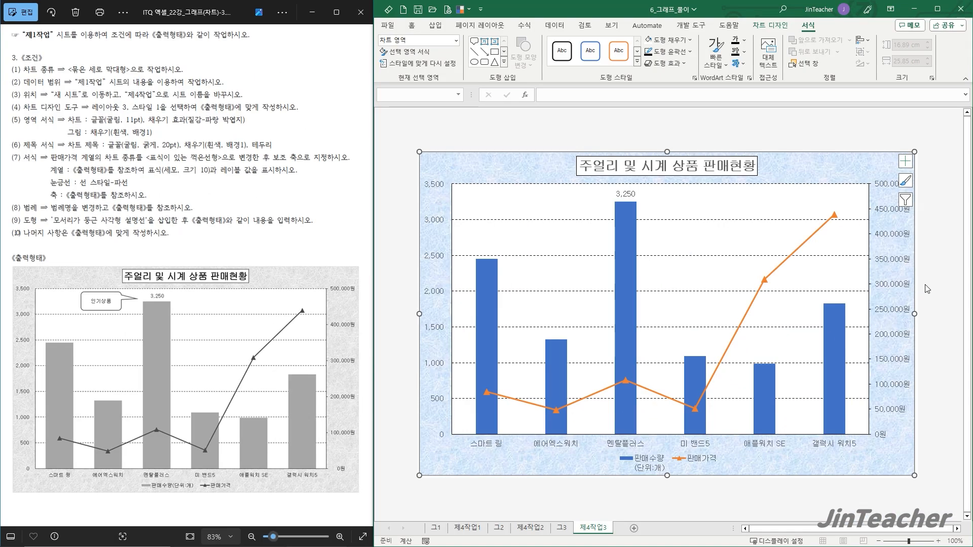
# Set the secondary vertical axis's major unit (기본) to 100000
pyautogui.click(937, 277)
pyautogui.click(892, 238)
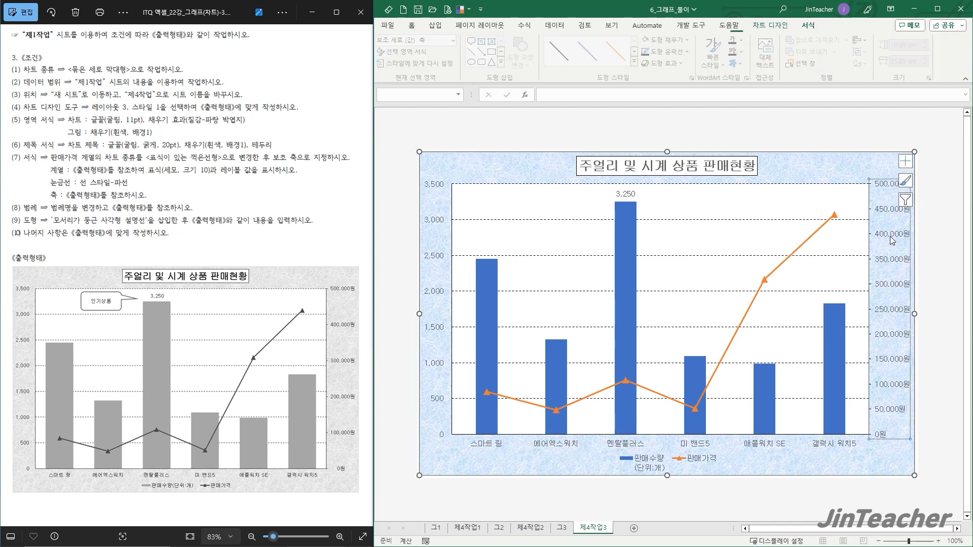
pyautogui.doubleClick(893, 238)
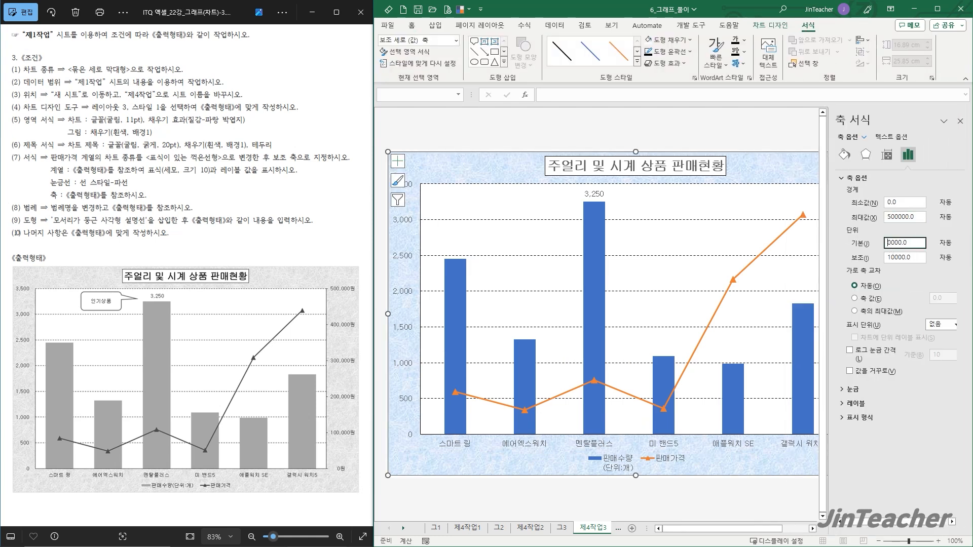
pyautogui.press('Return')
pyautogui.click(960, 121)
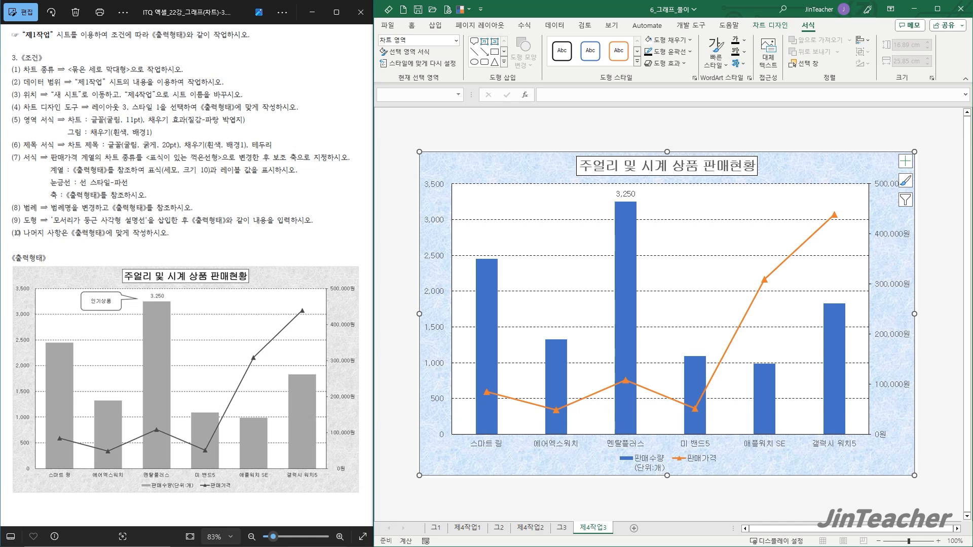
# Apply the custom number format ?,??0"원" to the 판매가격 cells H5:H12 on sheet 그3 and return to 제4작업3
pyautogui.click(562, 527)
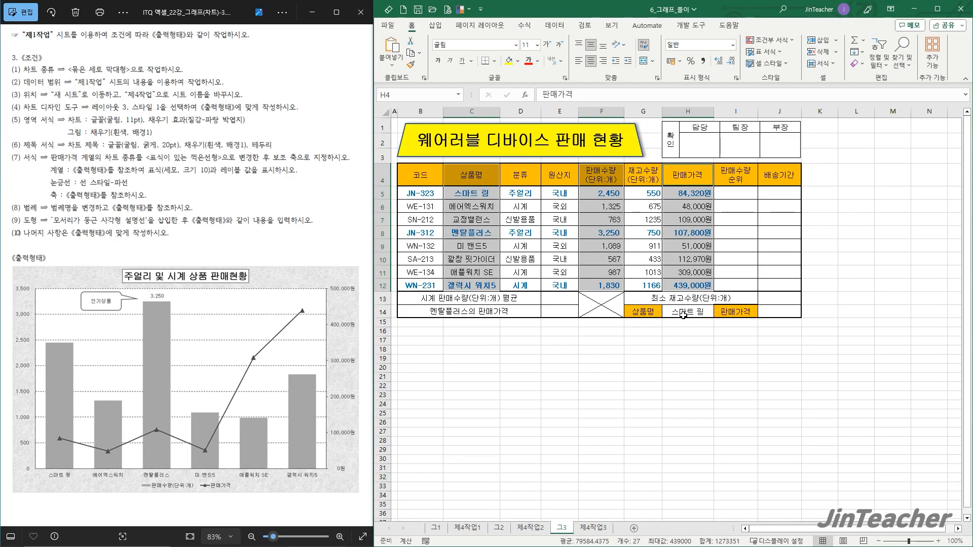
pyautogui.moveTo(690, 195); pyautogui.dragTo(692, 283)
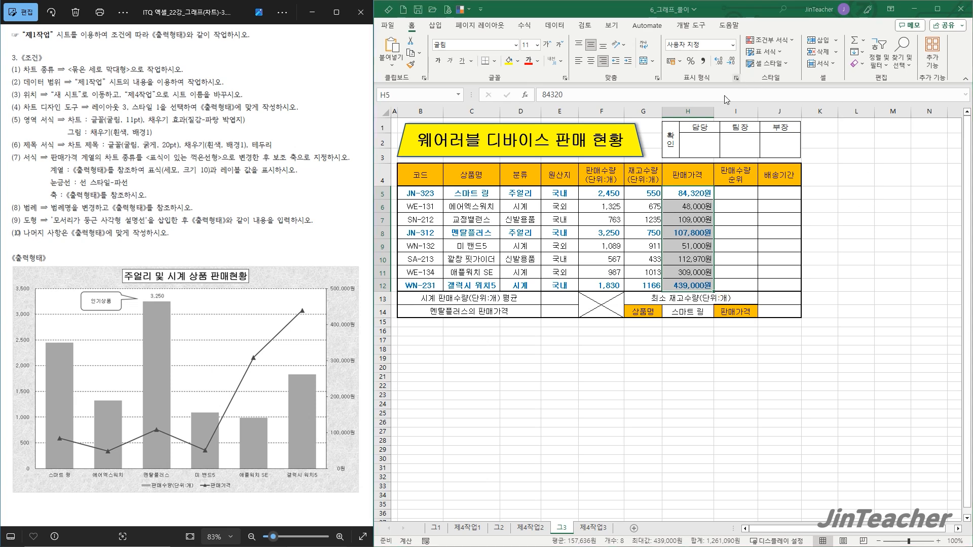
pyautogui.moveTo(673, 92); pyautogui.dragTo(527, 100)
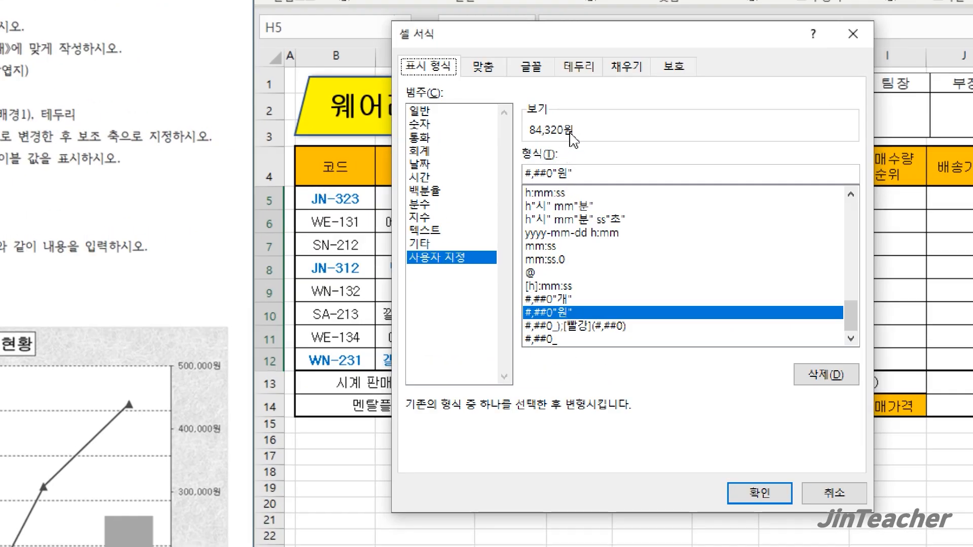
pyautogui.click(547, 175)
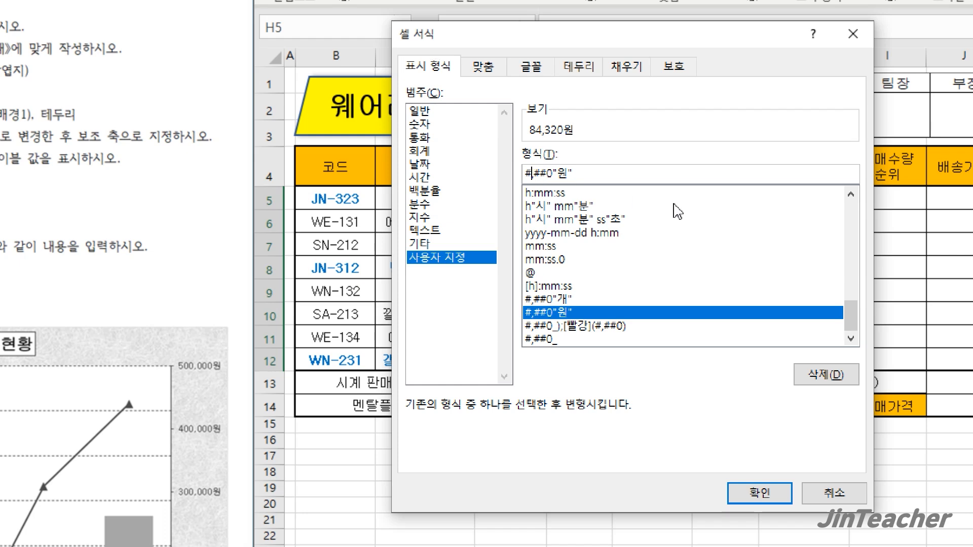
pyautogui.press('BackSpace')
pyautogui.press('BackSpace')
pyautogui.press('BackSpace')
pyautogui.press('BackSpace')
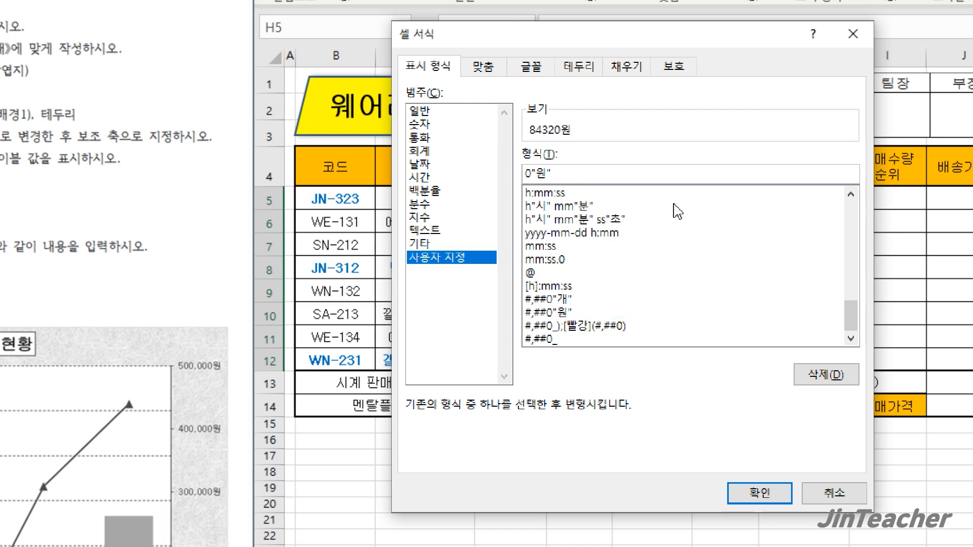
pyautogui.write('?,??')
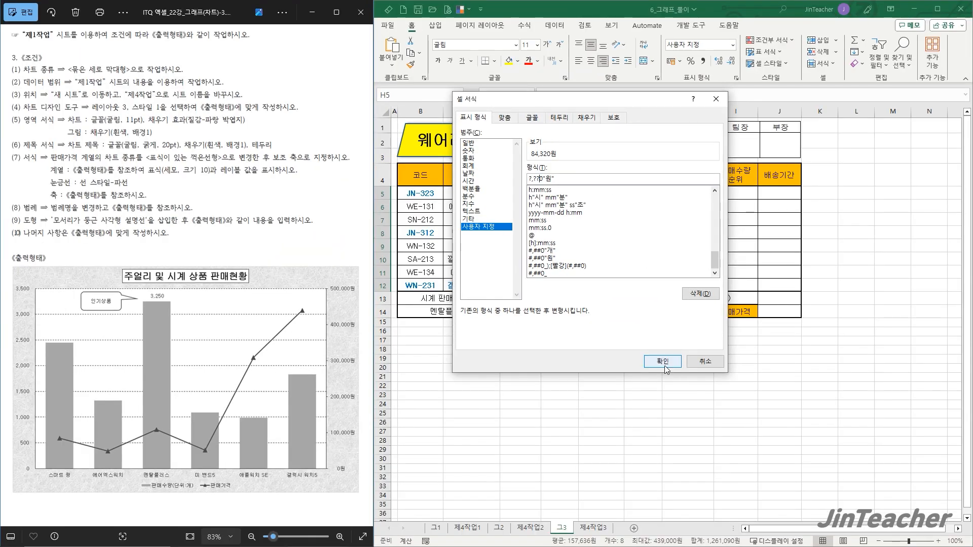
pyautogui.click(663, 361)
pyautogui.click(598, 528)
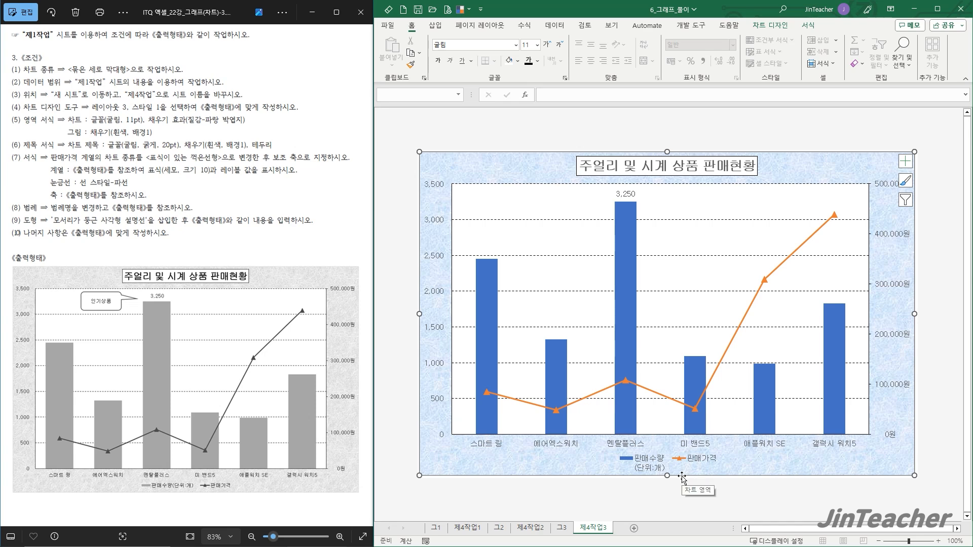
# Check the number format code of the 판매가격 cells H5:H12 on 그3, then return to the 제4작업3 chart
pyautogui.click(559, 527)
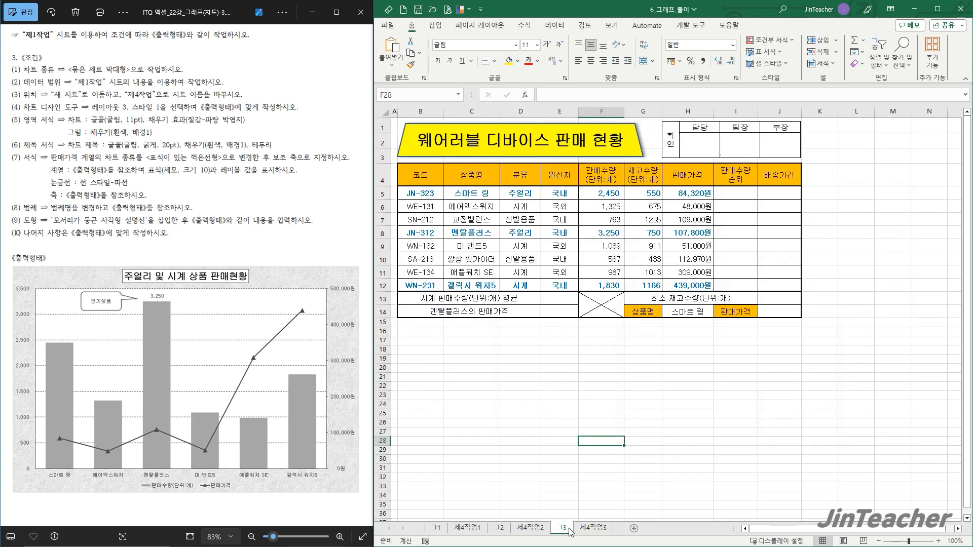
pyautogui.moveTo(696, 198); pyautogui.dragTo(698, 285)
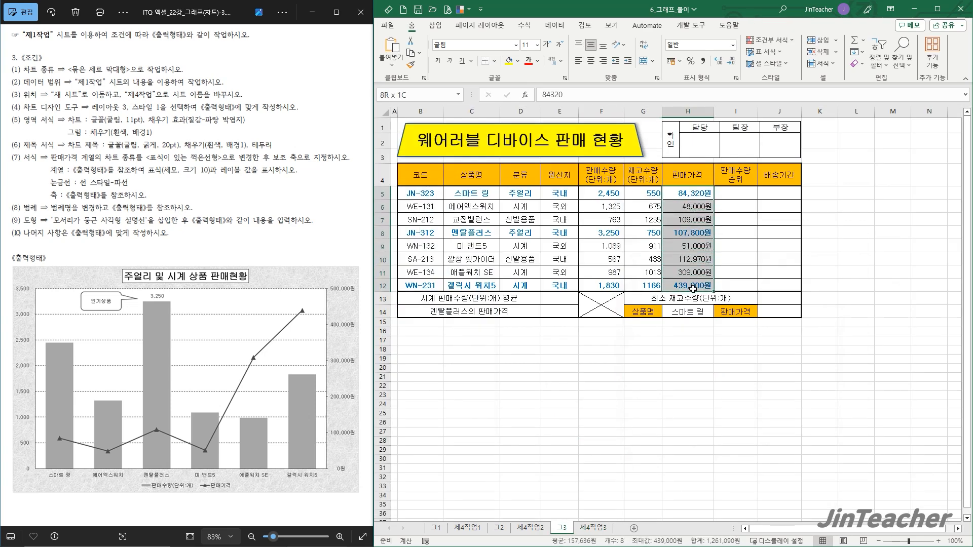
pyautogui.click(736, 78)
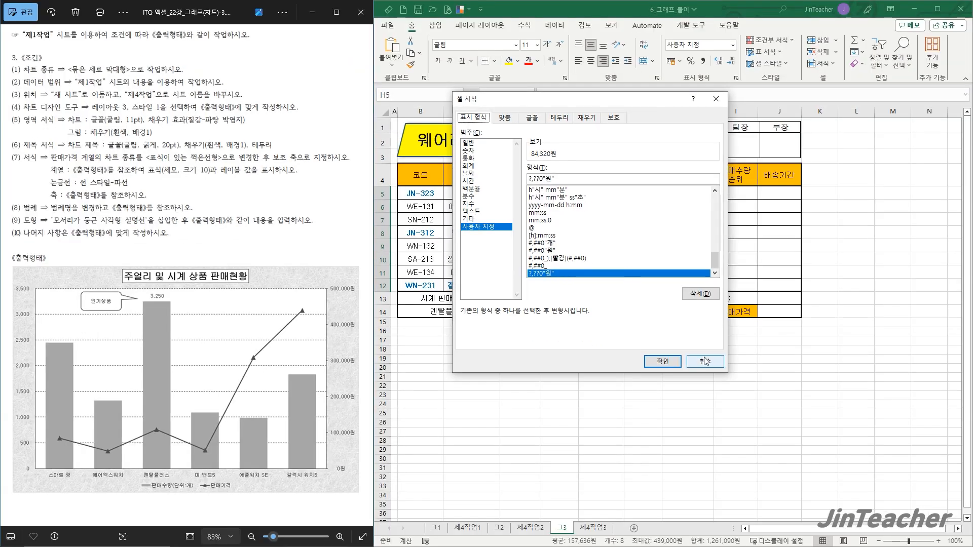
pyautogui.click(762, 501)
pyautogui.click(642, 441)
pyautogui.click(603, 530)
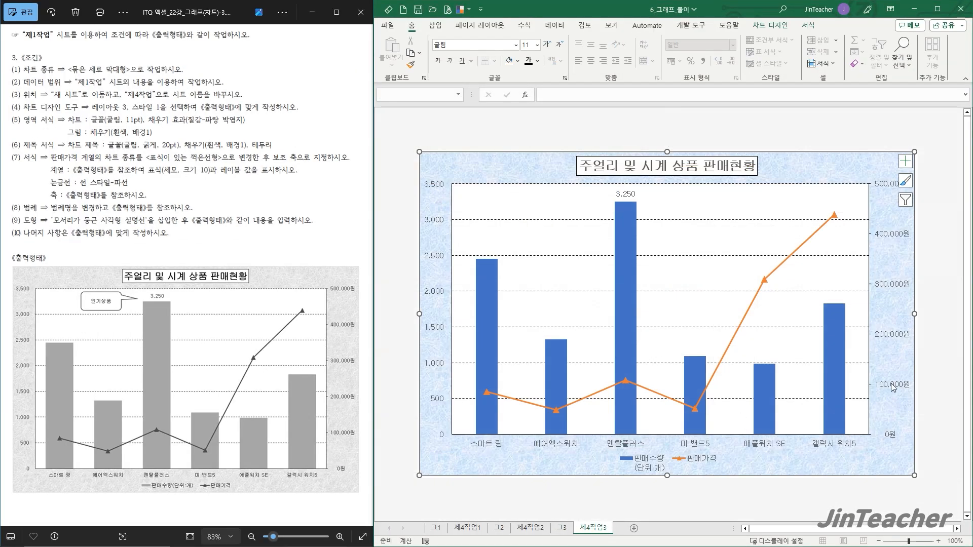
# Add the format code ?,??0"원" as the secondary vertical axis's number format
pyautogui.click(895, 390)
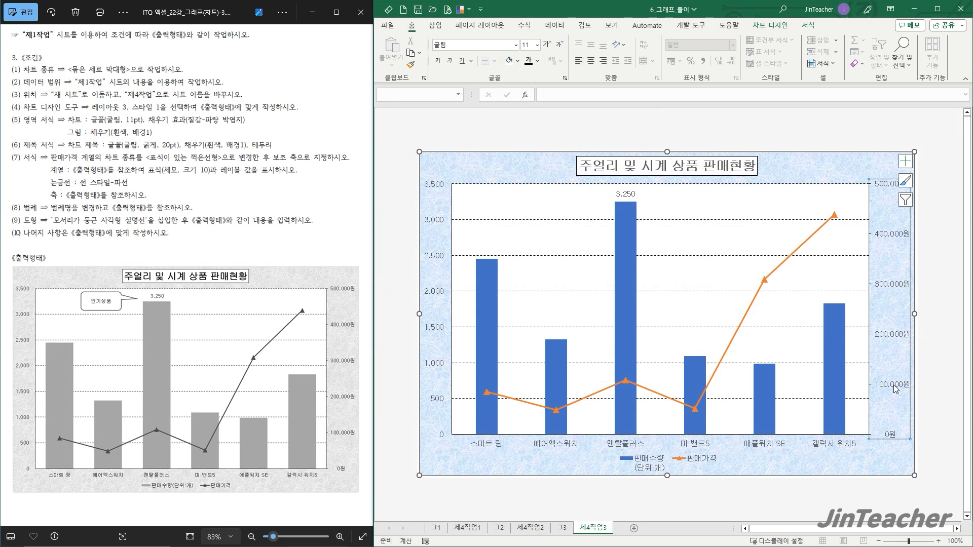
pyautogui.doubleClick(895, 389)
pyautogui.click(856, 178)
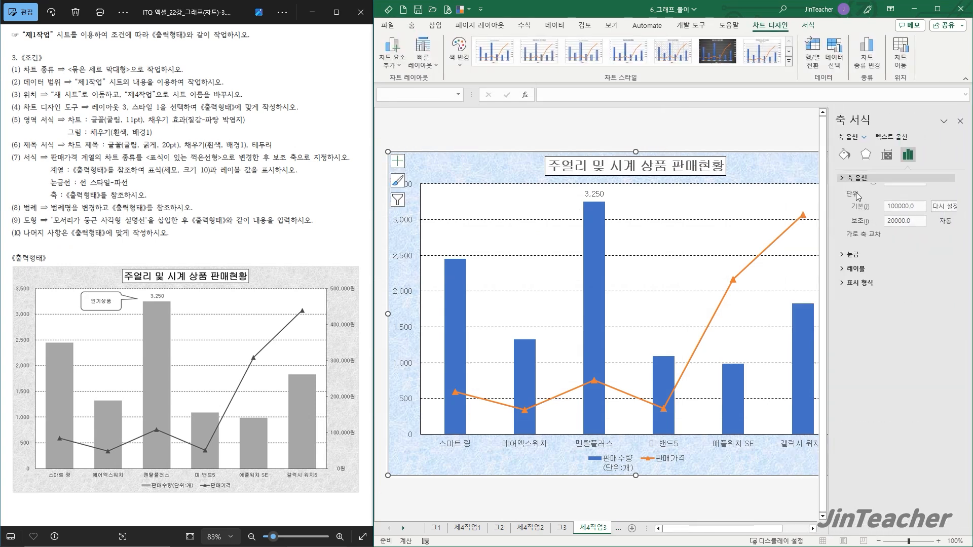
pyautogui.click(863, 222)
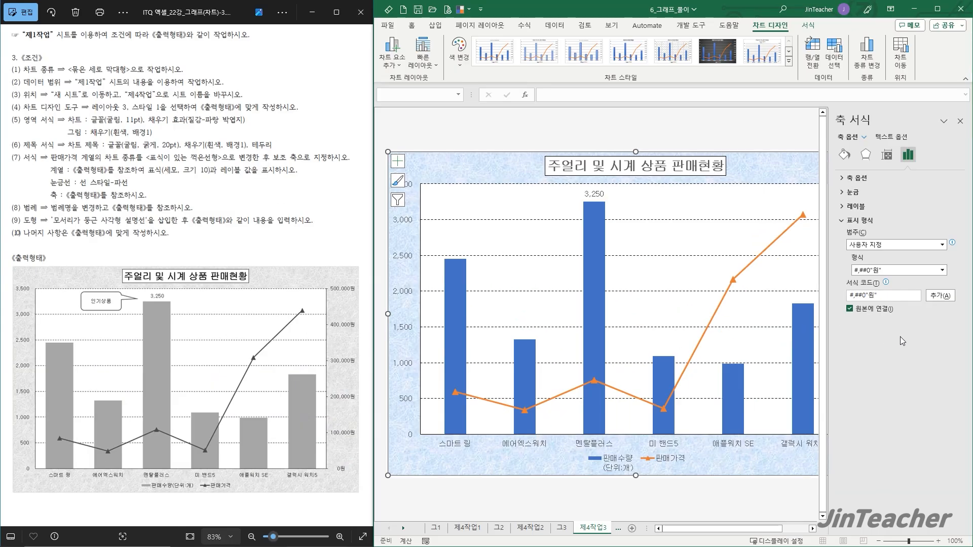
pyautogui.moveTo(862, 295); pyautogui.dragTo(814, 298)
pyautogui.write('?,')
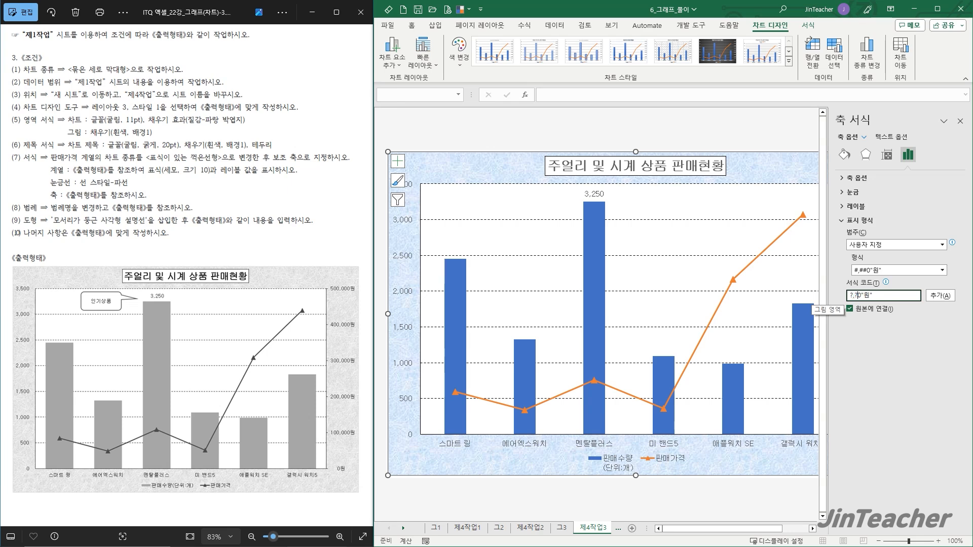
pyautogui.click(940, 295)
pyautogui.click(960, 120)
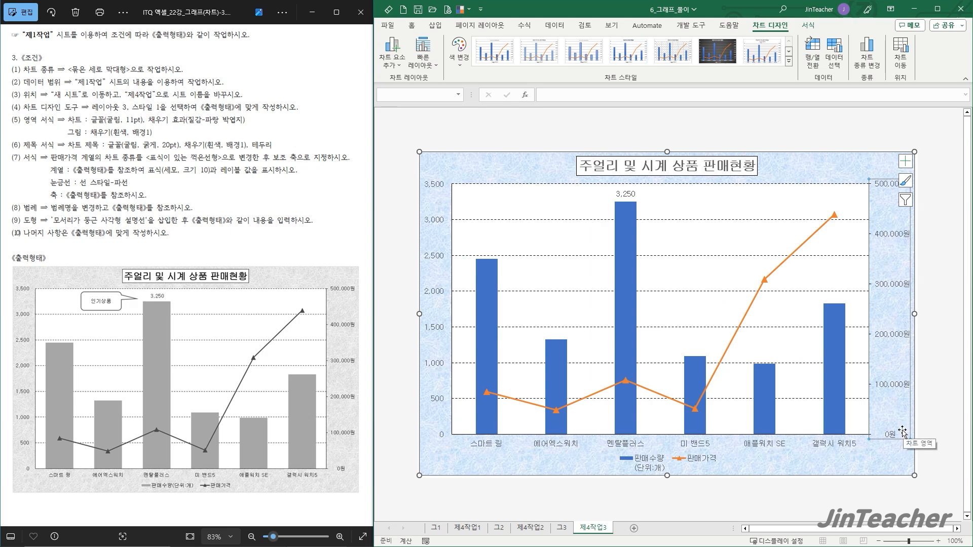
# Compare the 판매가격 cells on 그3 with the number format of the 제4작업3 chart's secondary vertical axis
pyautogui.click(562, 528)
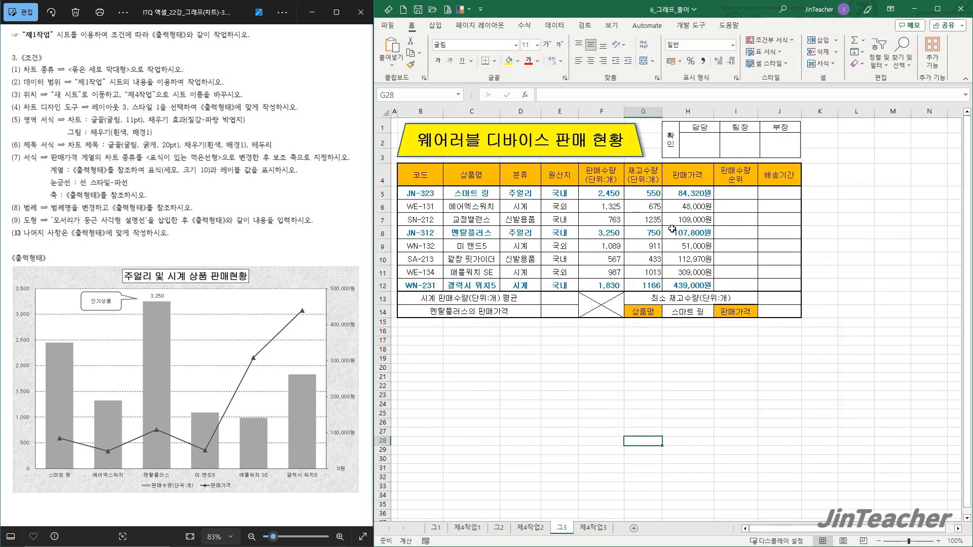
pyautogui.click(596, 529)
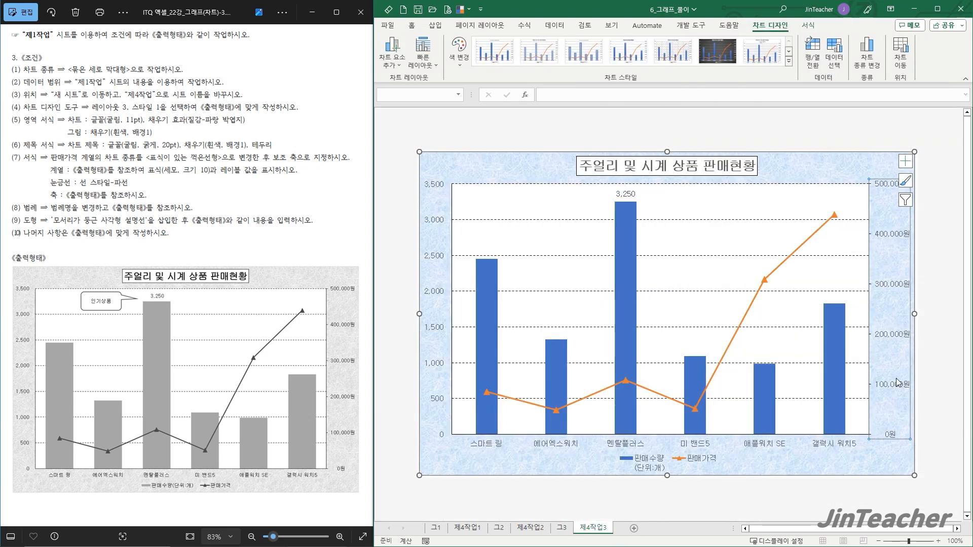
pyautogui.doubleClick(899, 338)
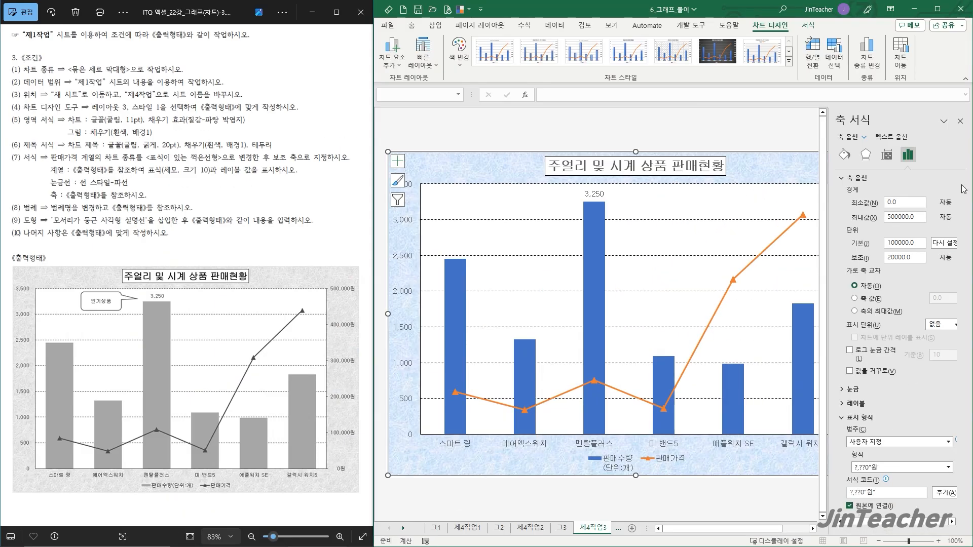
pyautogui.click(960, 121)
pyautogui.click(926, 296)
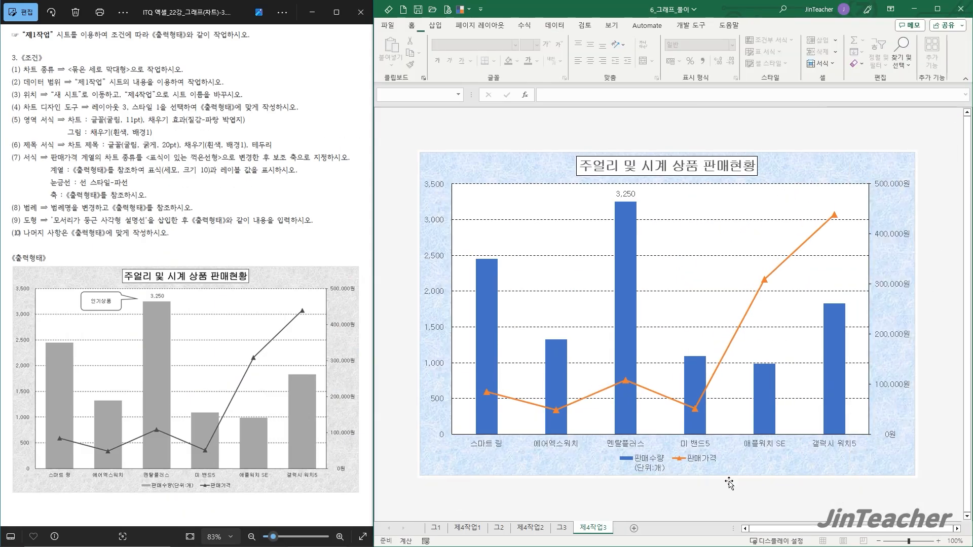
# Apply the custom format #,##0"원" to the 판매가격 cells H5:H12 on 그3 and view the 제4작업3 chart
pyautogui.click(560, 527)
pyautogui.click(712, 277)
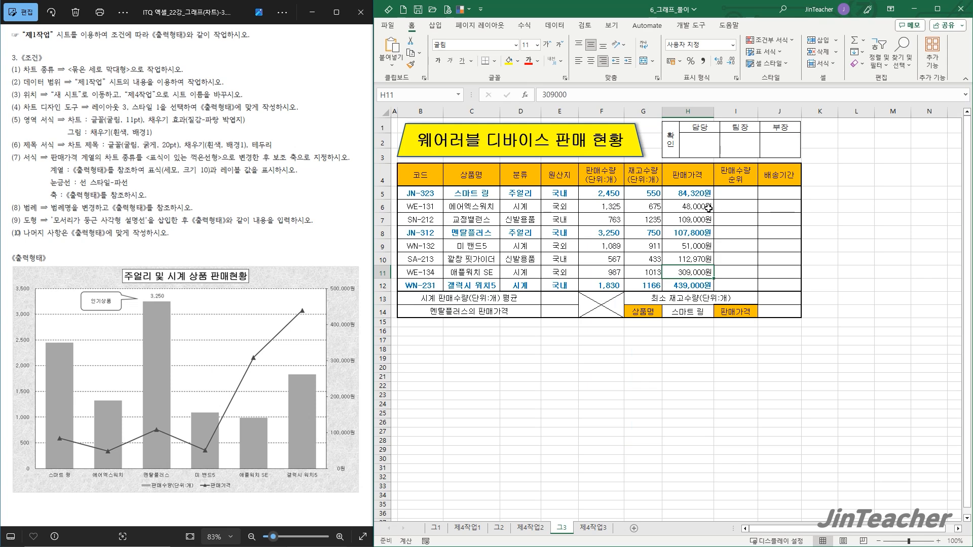
pyautogui.moveTo(703, 193); pyautogui.dragTo(702, 286)
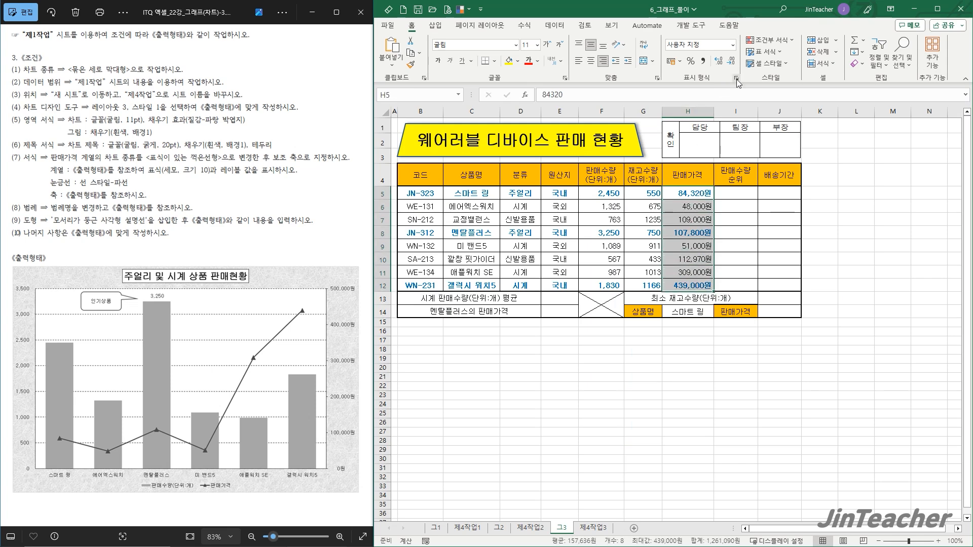
pyautogui.hotkey('ctrl', '1')
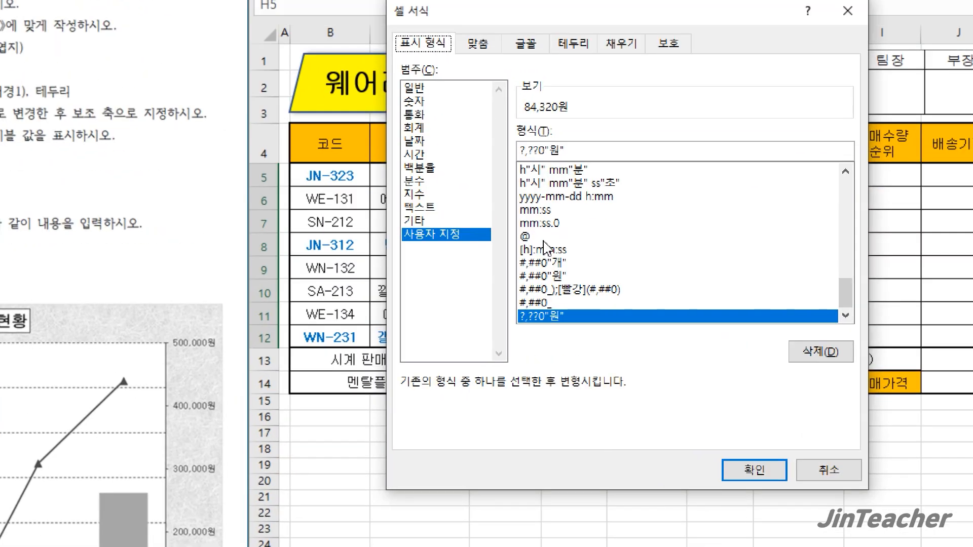
pyautogui.scroll(2, 545, 236)
pyautogui.scroll(-2, 555, 269)
pyautogui.click(562, 276)
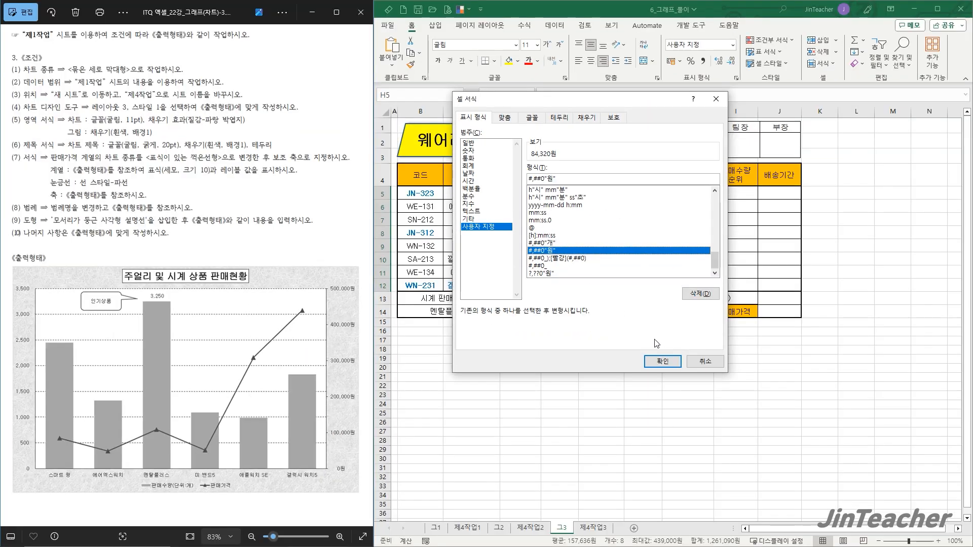
pyautogui.click(662, 361)
pyautogui.click(643, 414)
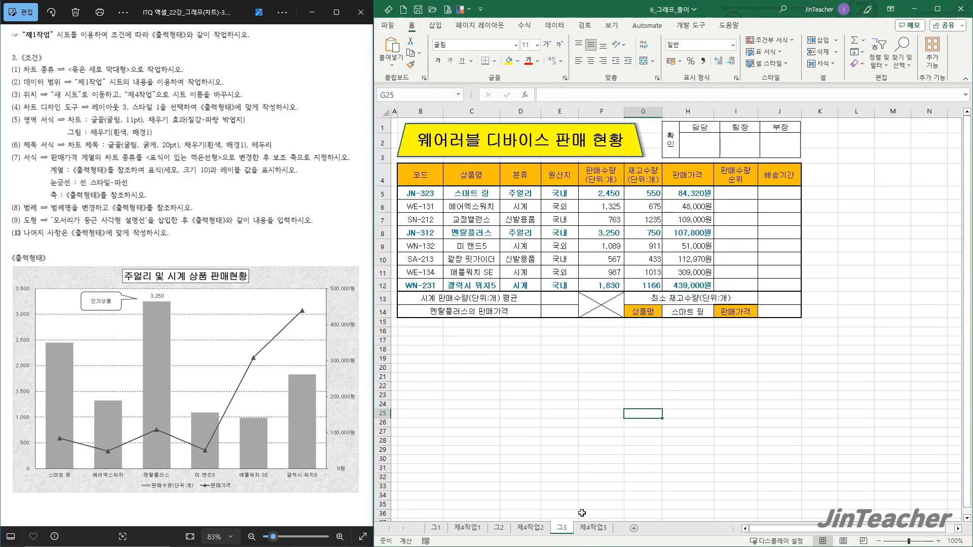
pyautogui.click(593, 528)
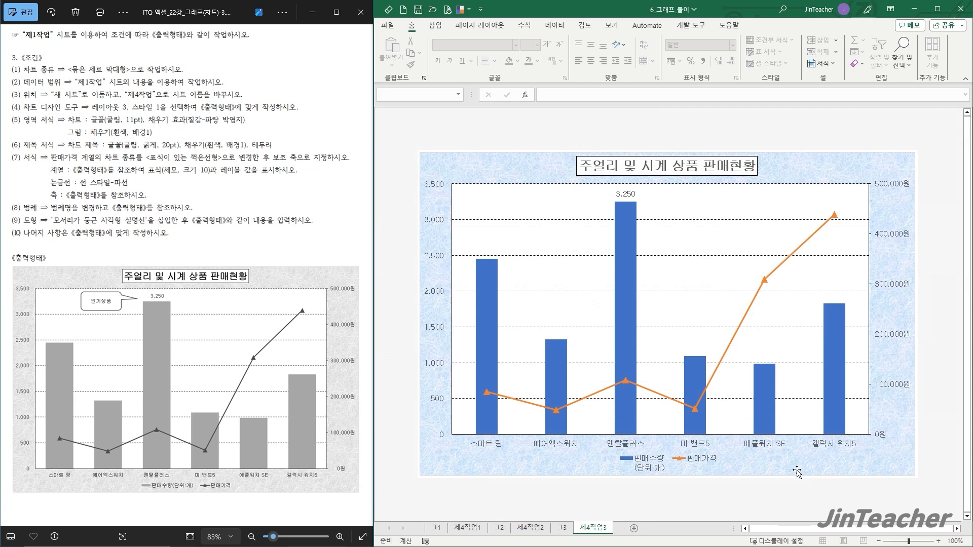
# Switch the 판매가격 cells H5:H12 on 그3 to the custom format ?,??0"원" and check the chart axis on 제4작업3
pyautogui.click(560, 528)
pyautogui.moveTo(687, 193); pyautogui.dragTo(688, 285)
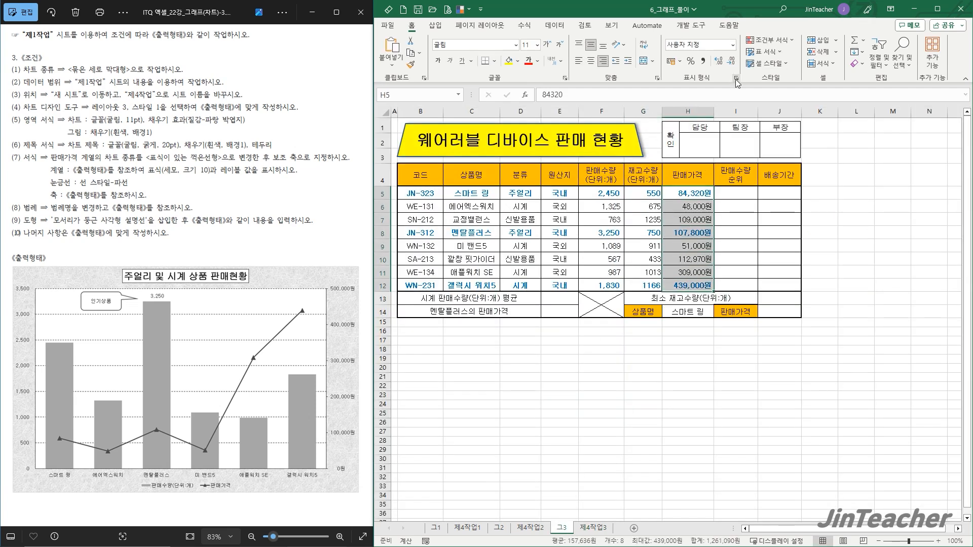
pyautogui.click(735, 77)
pyautogui.click(556, 273)
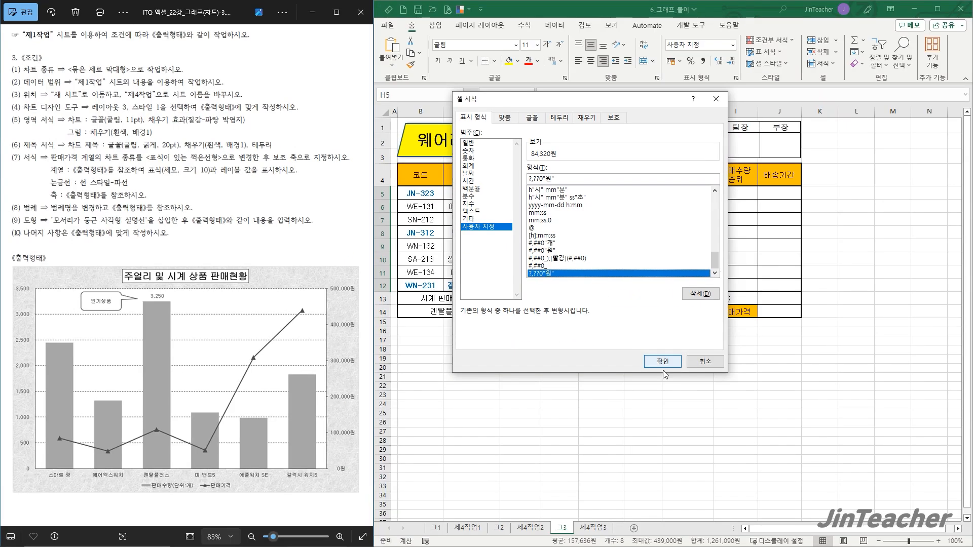
pyautogui.click(663, 361)
pyautogui.click(598, 527)
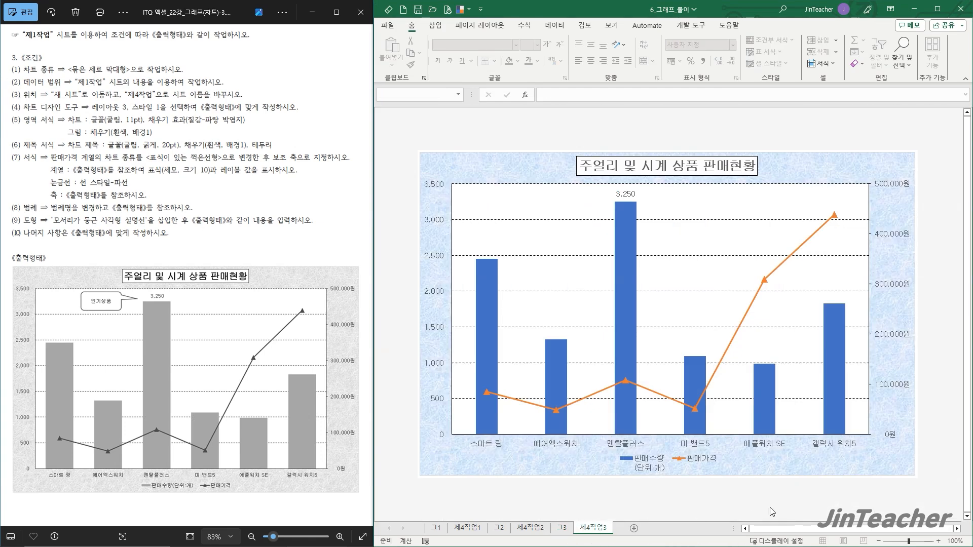
# Change the number format of H5:H12 on 그3 to ?,???"원" and display the 제4작업3 chart
pyautogui.click(562, 527)
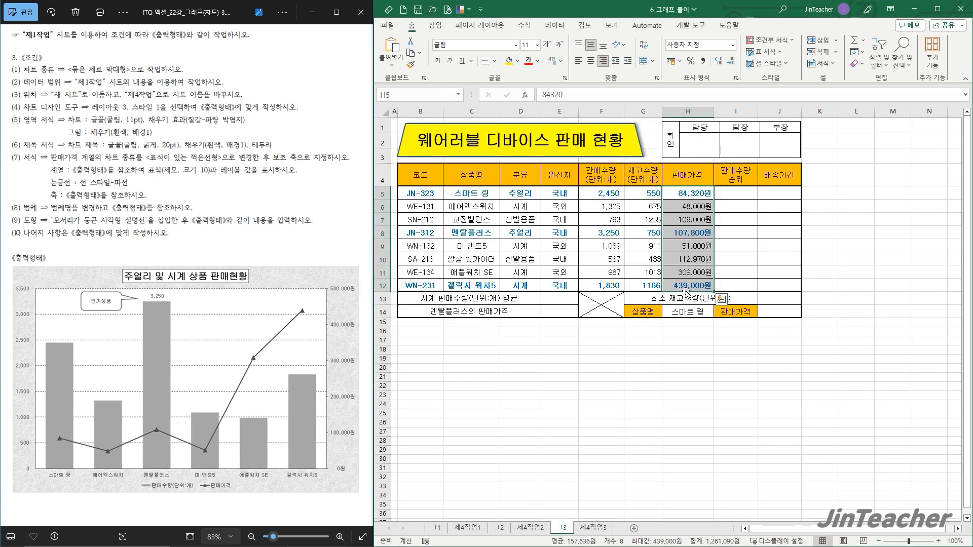
pyautogui.click(735, 78)
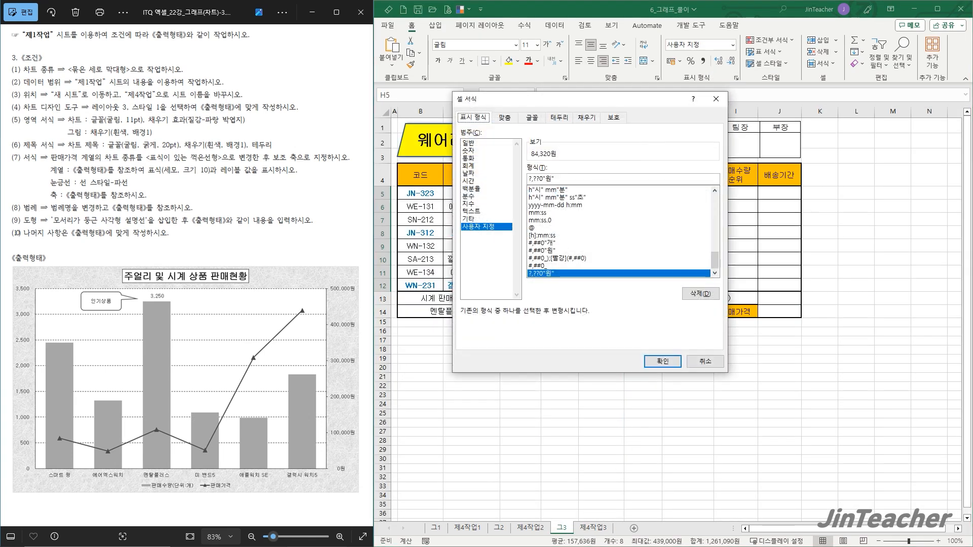
pyautogui.click(537, 168)
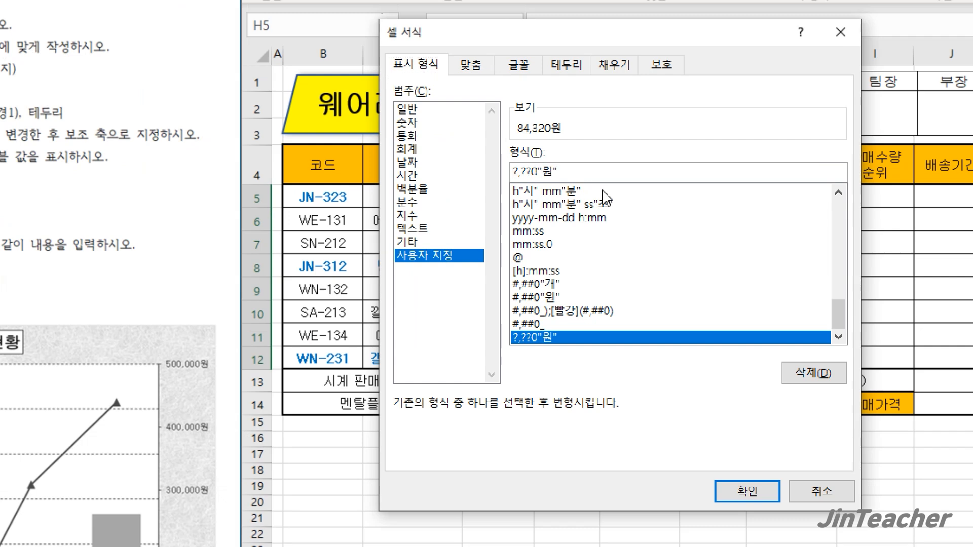
pyautogui.press('BackSpace')
pyautogui.write('?')
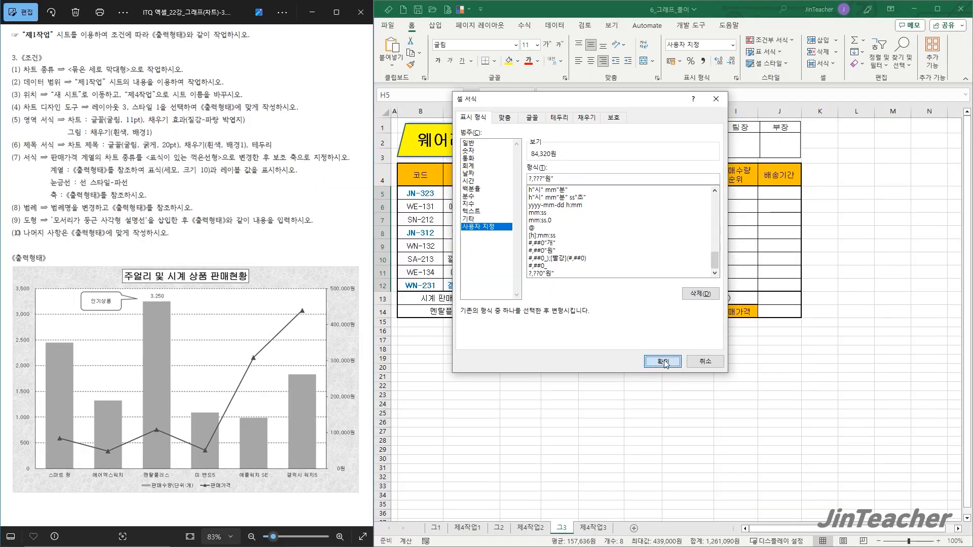
pyautogui.click(747, 491)
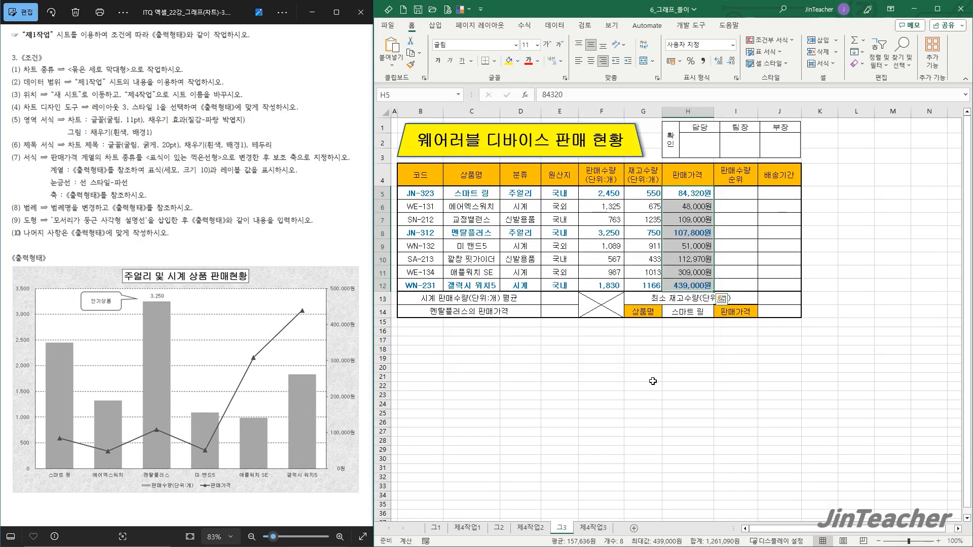
pyautogui.click(600, 528)
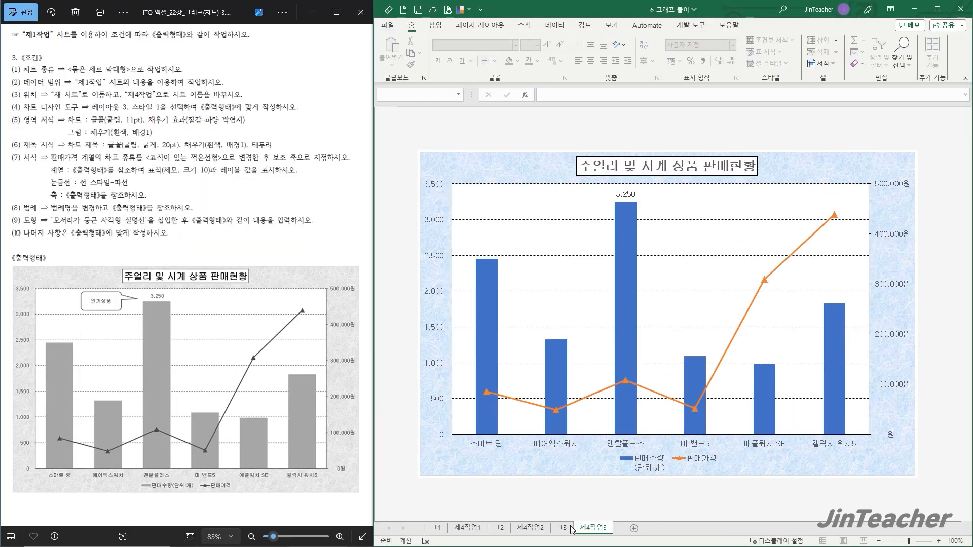
# Set the custom number format of the 판매가격 cells H5:H12 on 그3 to ?,??0"원" and return to the 제4작업3 chart
pyautogui.click(570, 527)
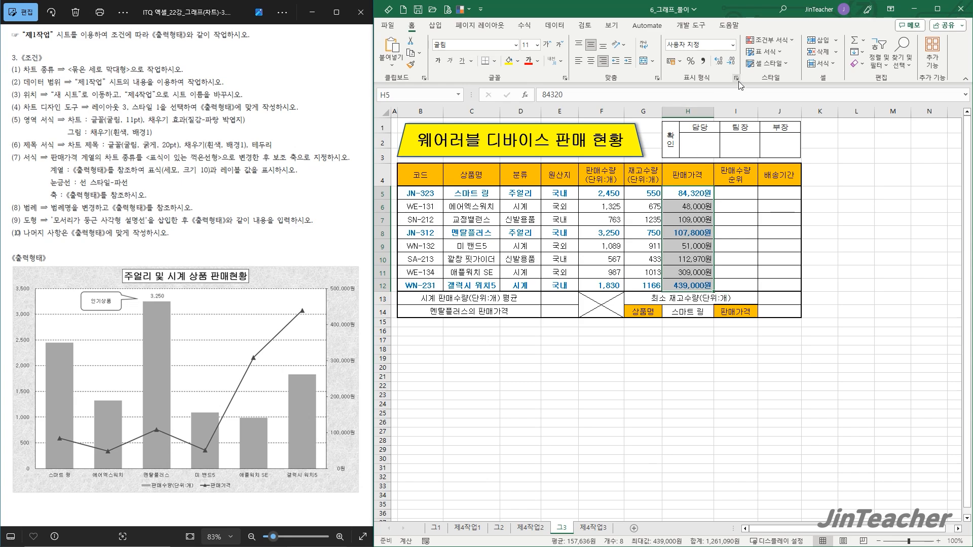
pyautogui.click(736, 78)
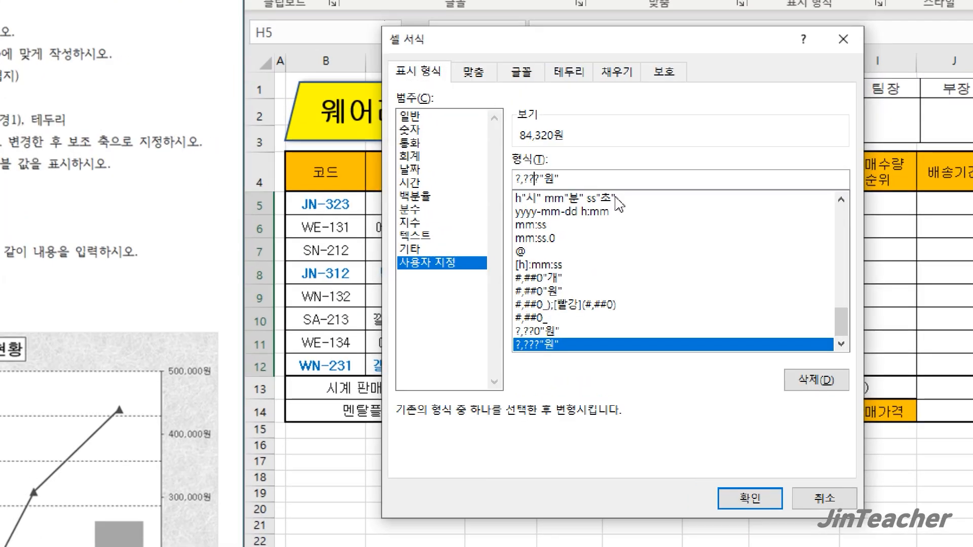
pyautogui.press('BackSpace')
pyautogui.write('0')
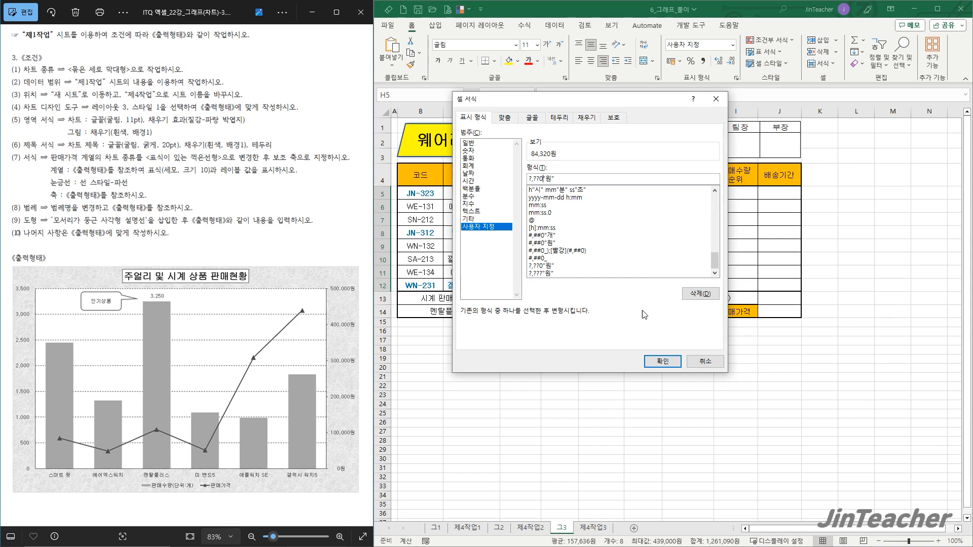
pyautogui.click(662, 360)
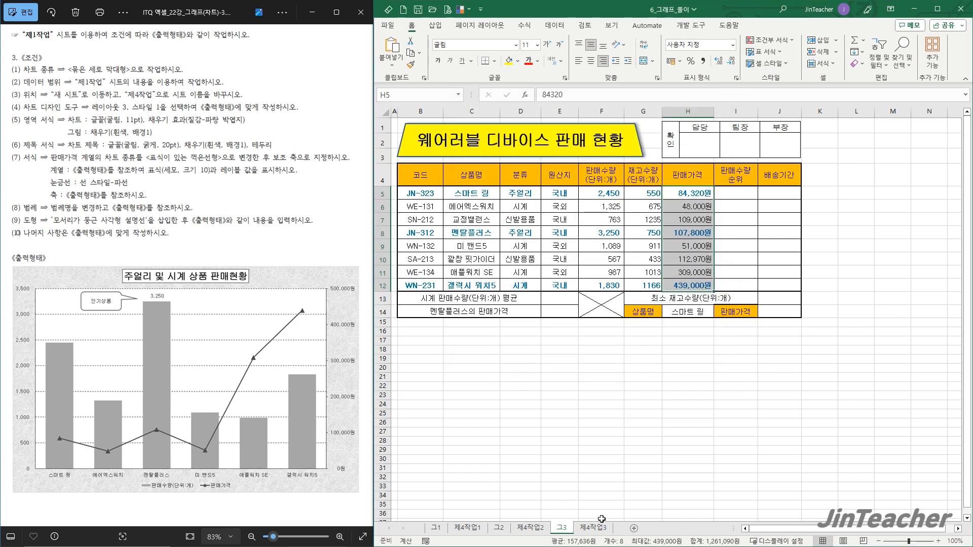
pyautogui.click(594, 527)
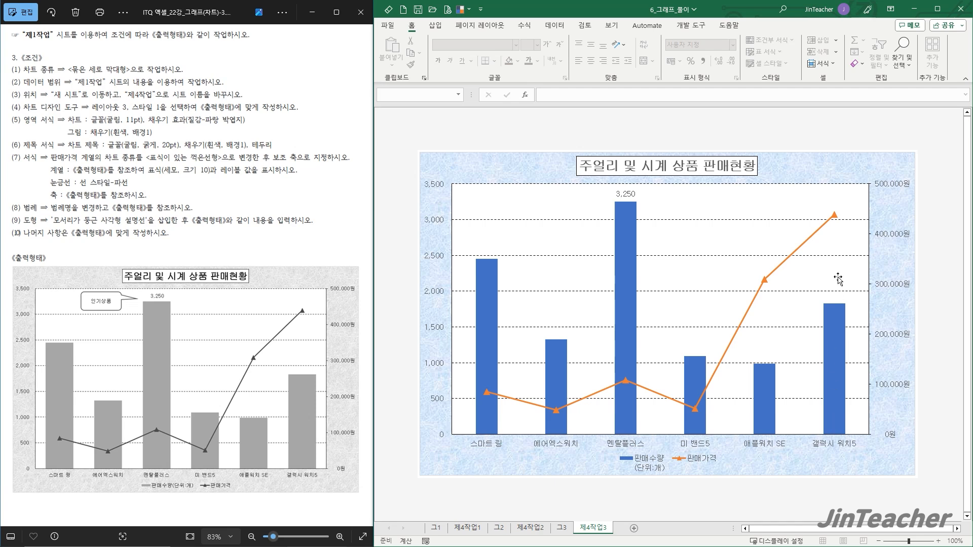
# Set the gap width of the 판매수량 column series to 75% in the 제4작업3 chart
pyautogui.doubleClick(621, 257)
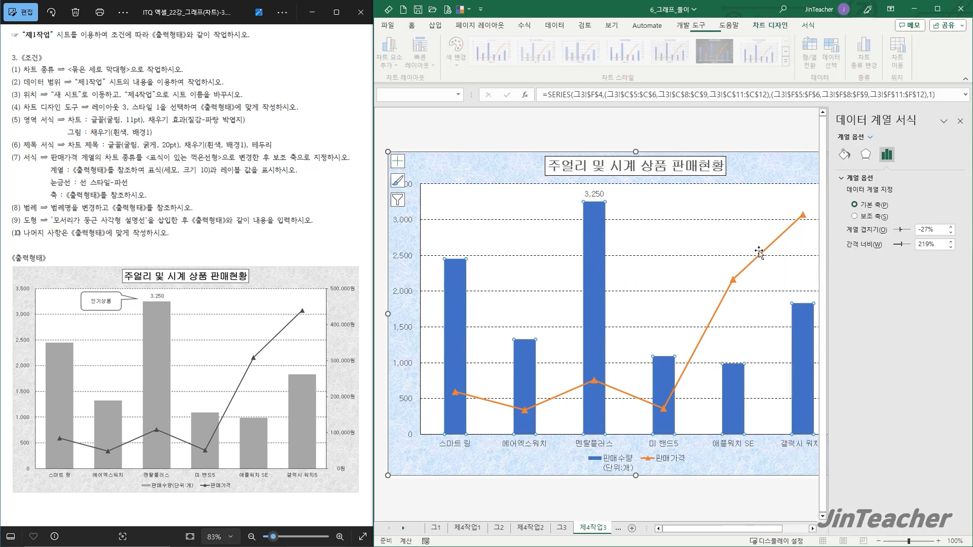
pyautogui.moveTo(939, 242); pyautogui.dragTo(915, 249)
pyautogui.write('75')
pyautogui.press('Return')
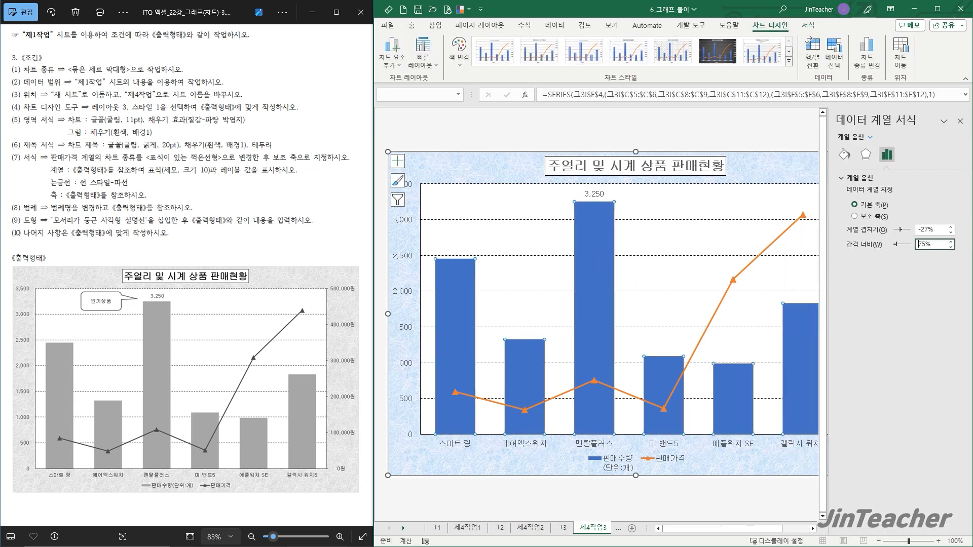
pyautogui.click(960, 120)
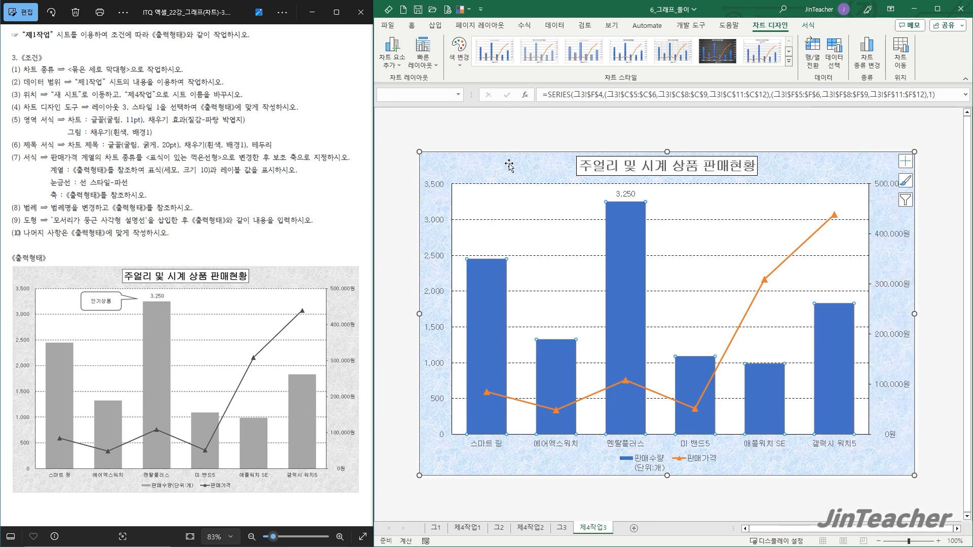
# Draw a rounded rectangular callout about 1.56 cm high and 3.33 cm wide between the first and third columns, containing the text 인기상품
pyautogui.click(807, 25)
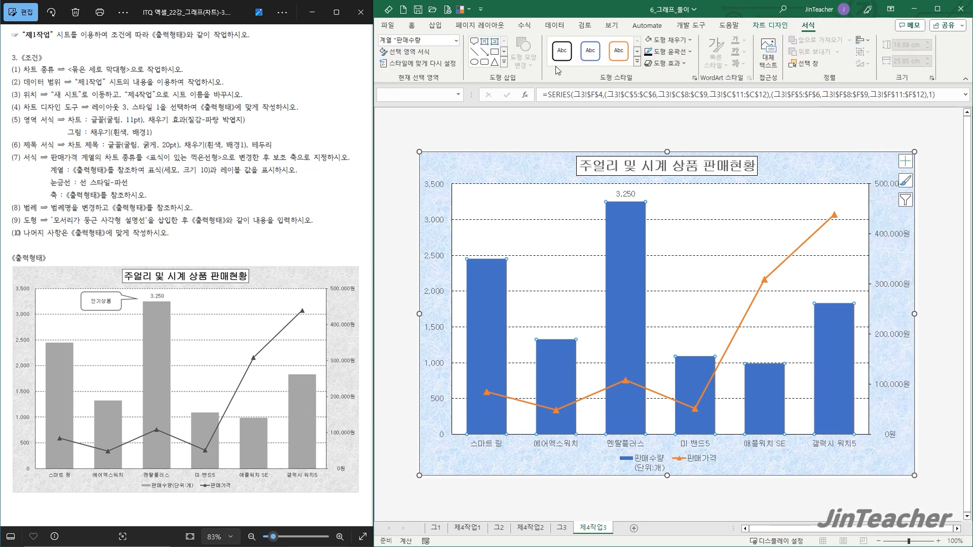
pyautogui.click(504, 61)
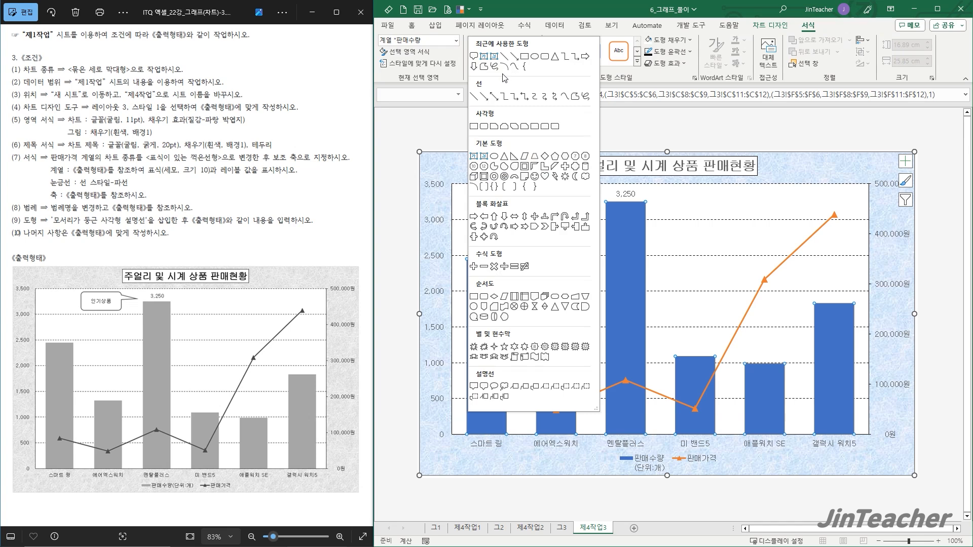
pyautogui.click(484, 386)
pyautogui.moveTo(511, 186); pyautogui.dragTo(575, 216)
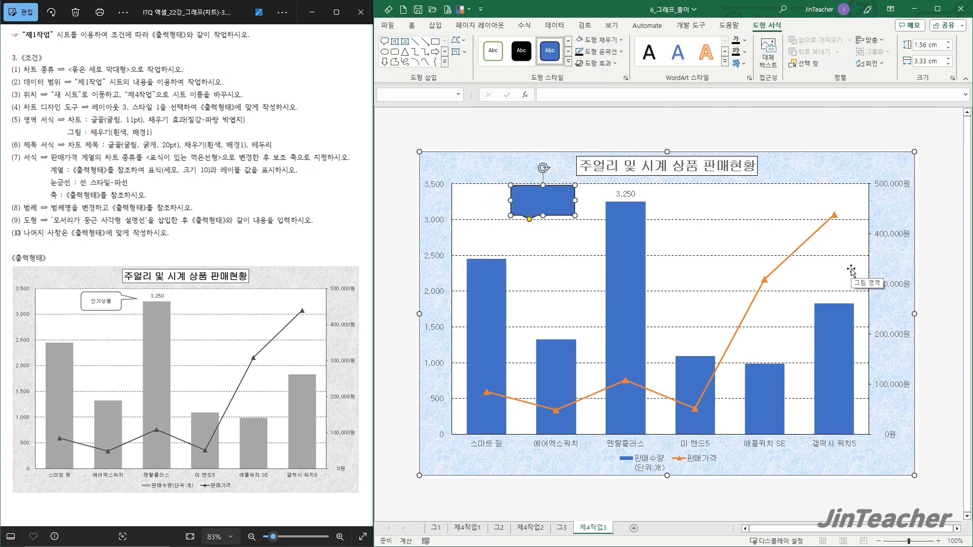
pyautogui.write('인기상ㅍㅜㅁ')
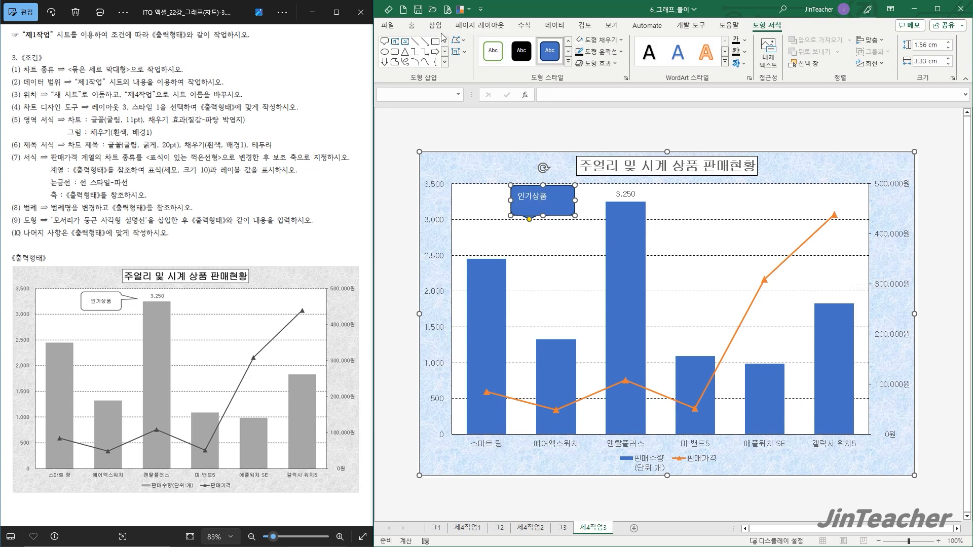
# Format the 인기상품 callout with 굴림 font, black text and white fill, and center its text horizontally and vertically
pyautogui.click(411, 25)
pyautogui.click(502, 46)
pyautogui.write('ㄱ')
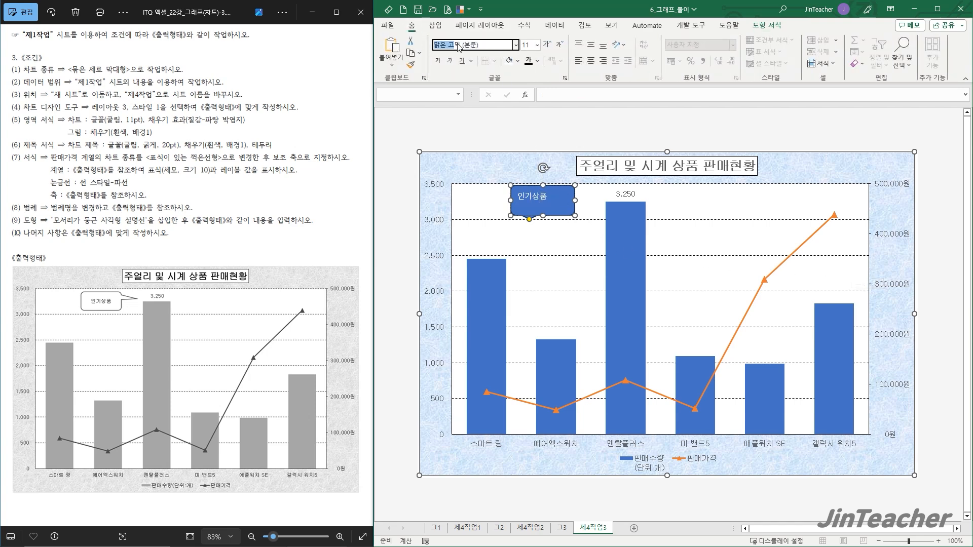
pyautogui.write('ㅜㄹㄹㅣㅁ')
pyautogui.press('Return')
pyautogui.click(538, 61)
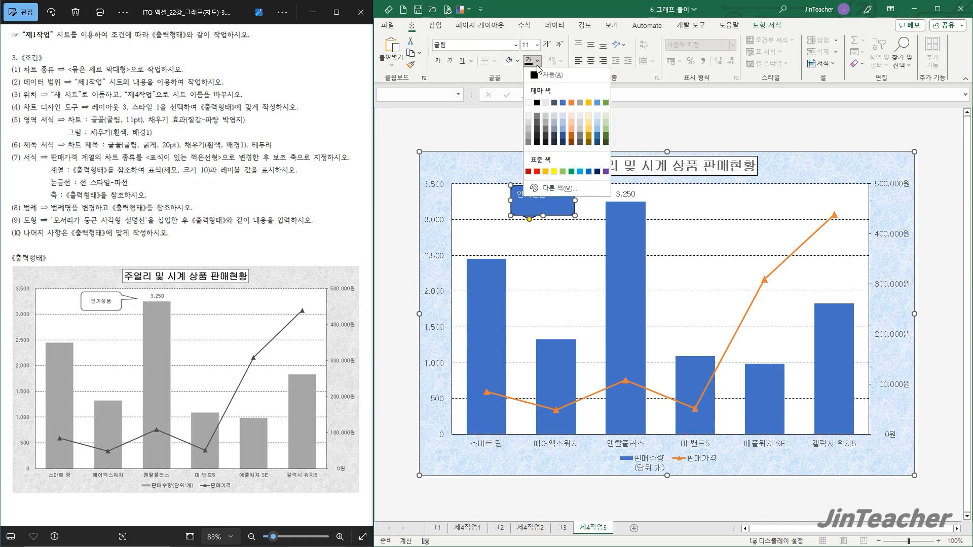
pyautogui.click(537, 103)
pyautogui.click(509, 60)
pyautogui.click(591, 45)
pyautogui.click(590, 61)
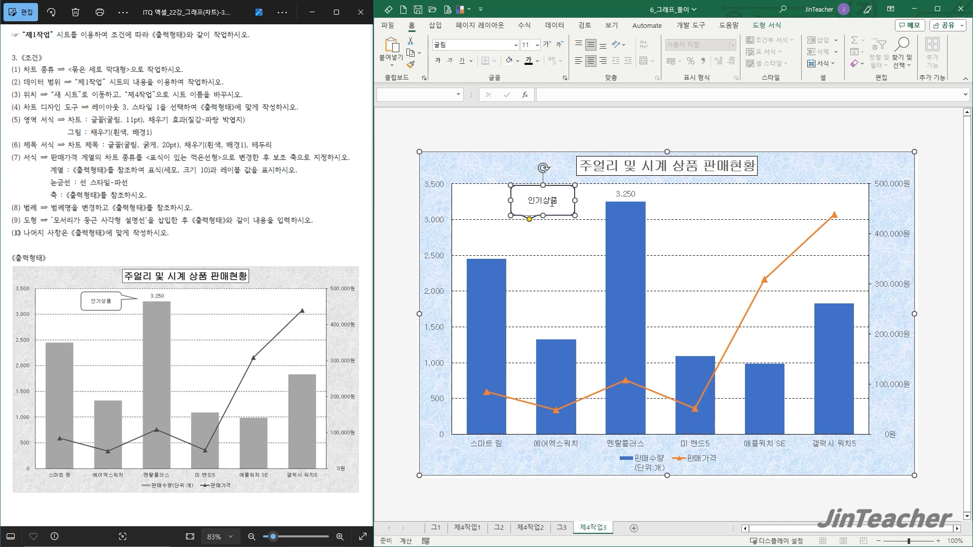
# Adjust the 인기상품 callout's position and point its tail at the top of the 멘탈플러스 column, leaving the chart deselected
pyautogui.moveTo(543, 216); pyautogui.dragTo(564, 207)
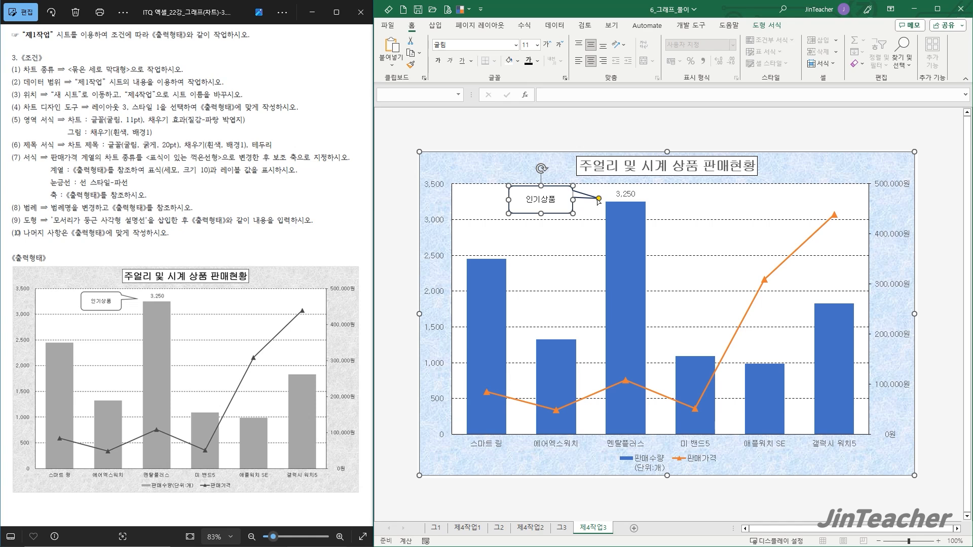
pyautogui.click(775, 173)
pyautogui.click(806, 138)
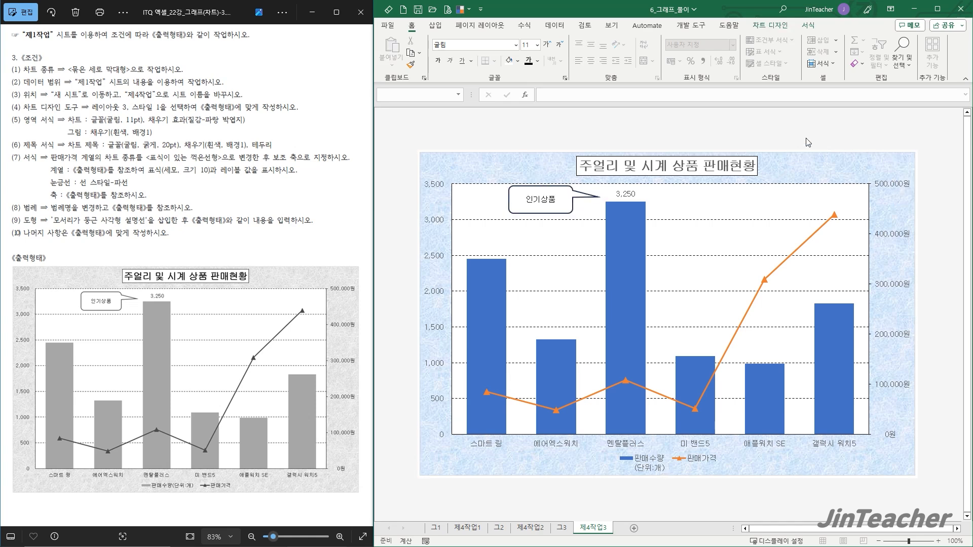